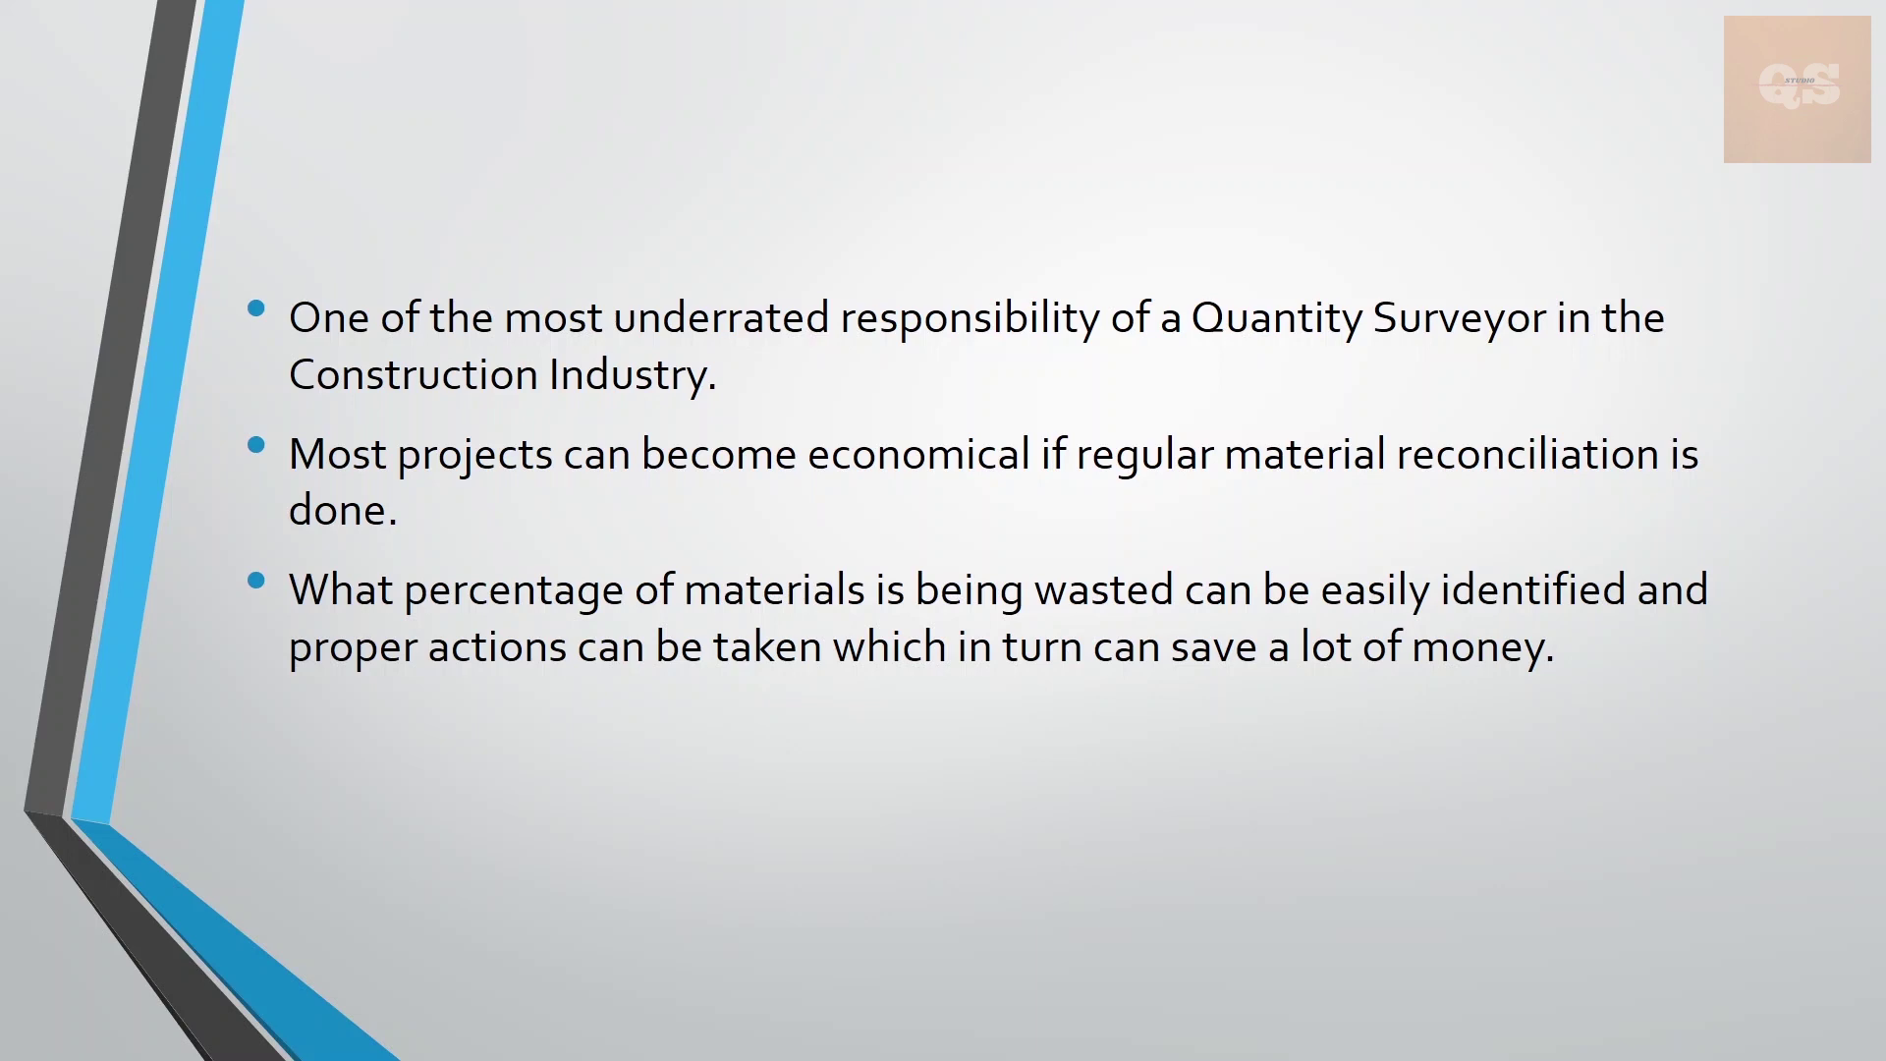
Switch to the MATERIAL RECONCILIATION workbook in Excel and view the FLOW CHART sheet, ending on the UPVC PIPE sheet.
key("alt+Tab")
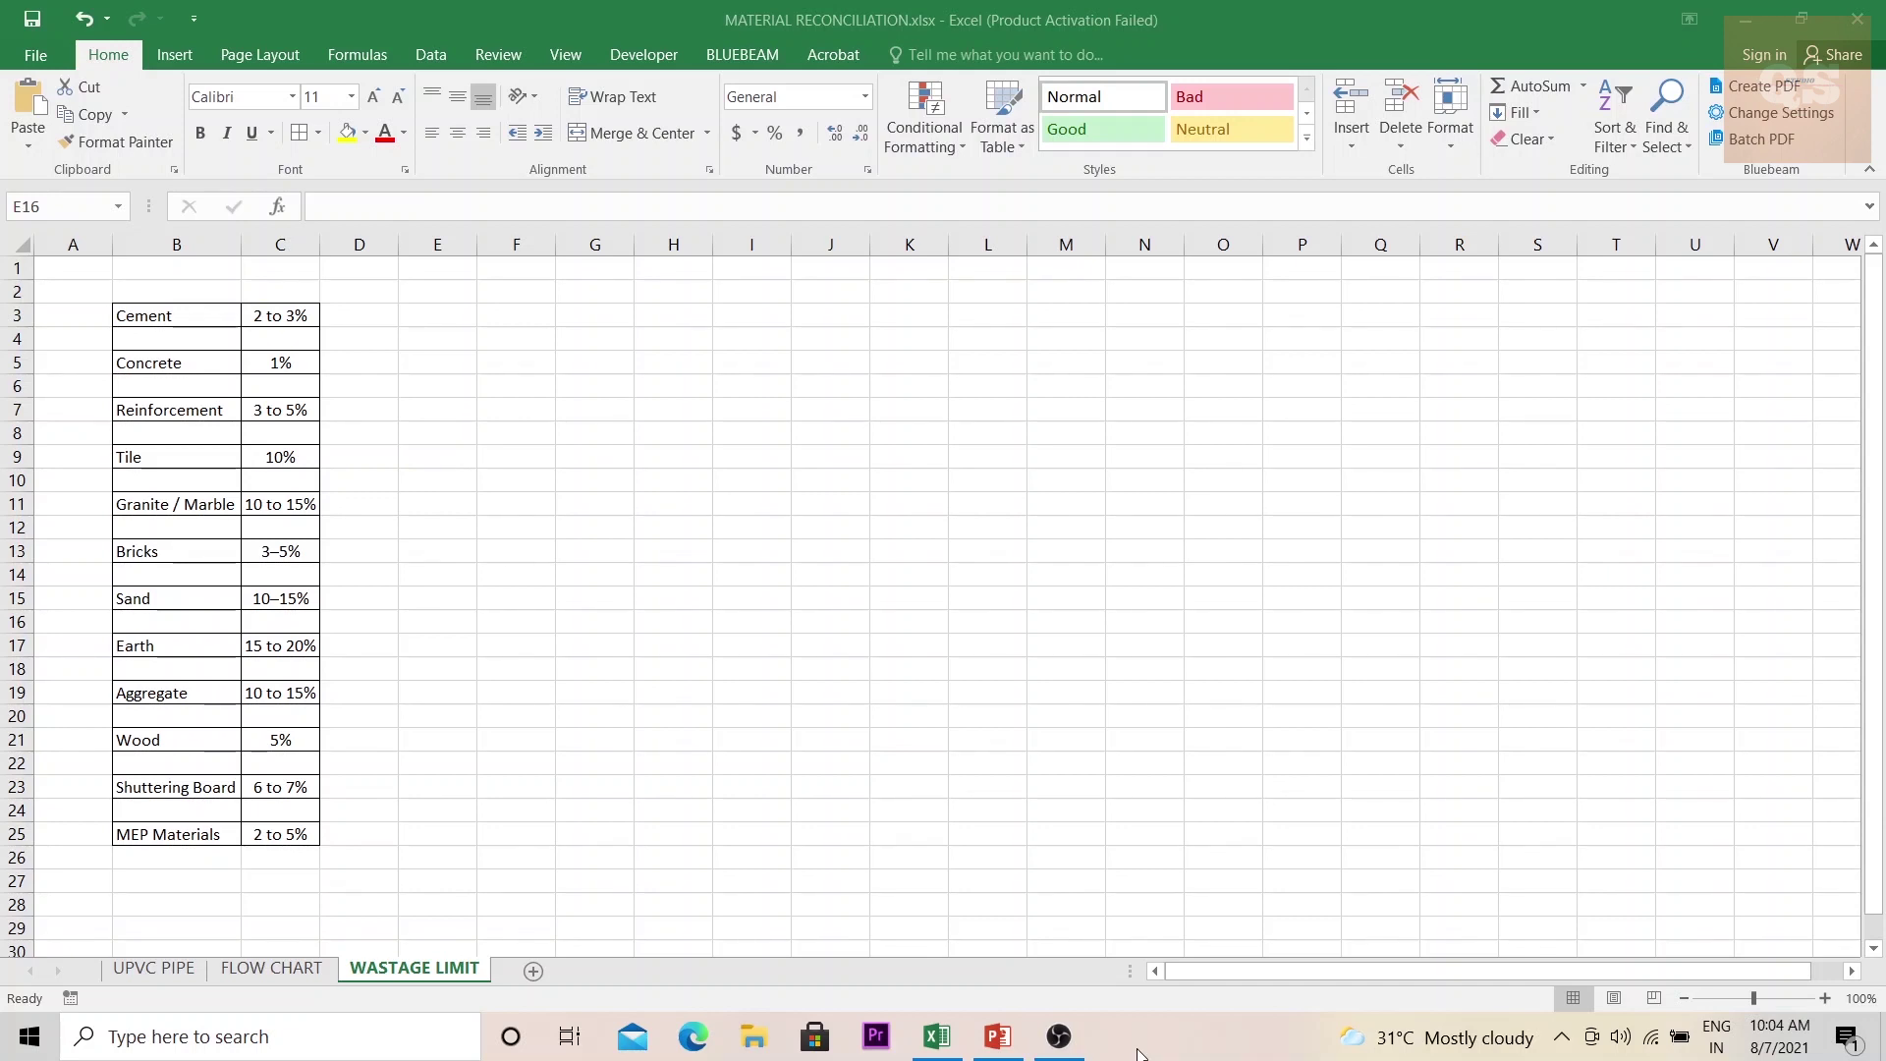
key("ctrl+Page_Up")
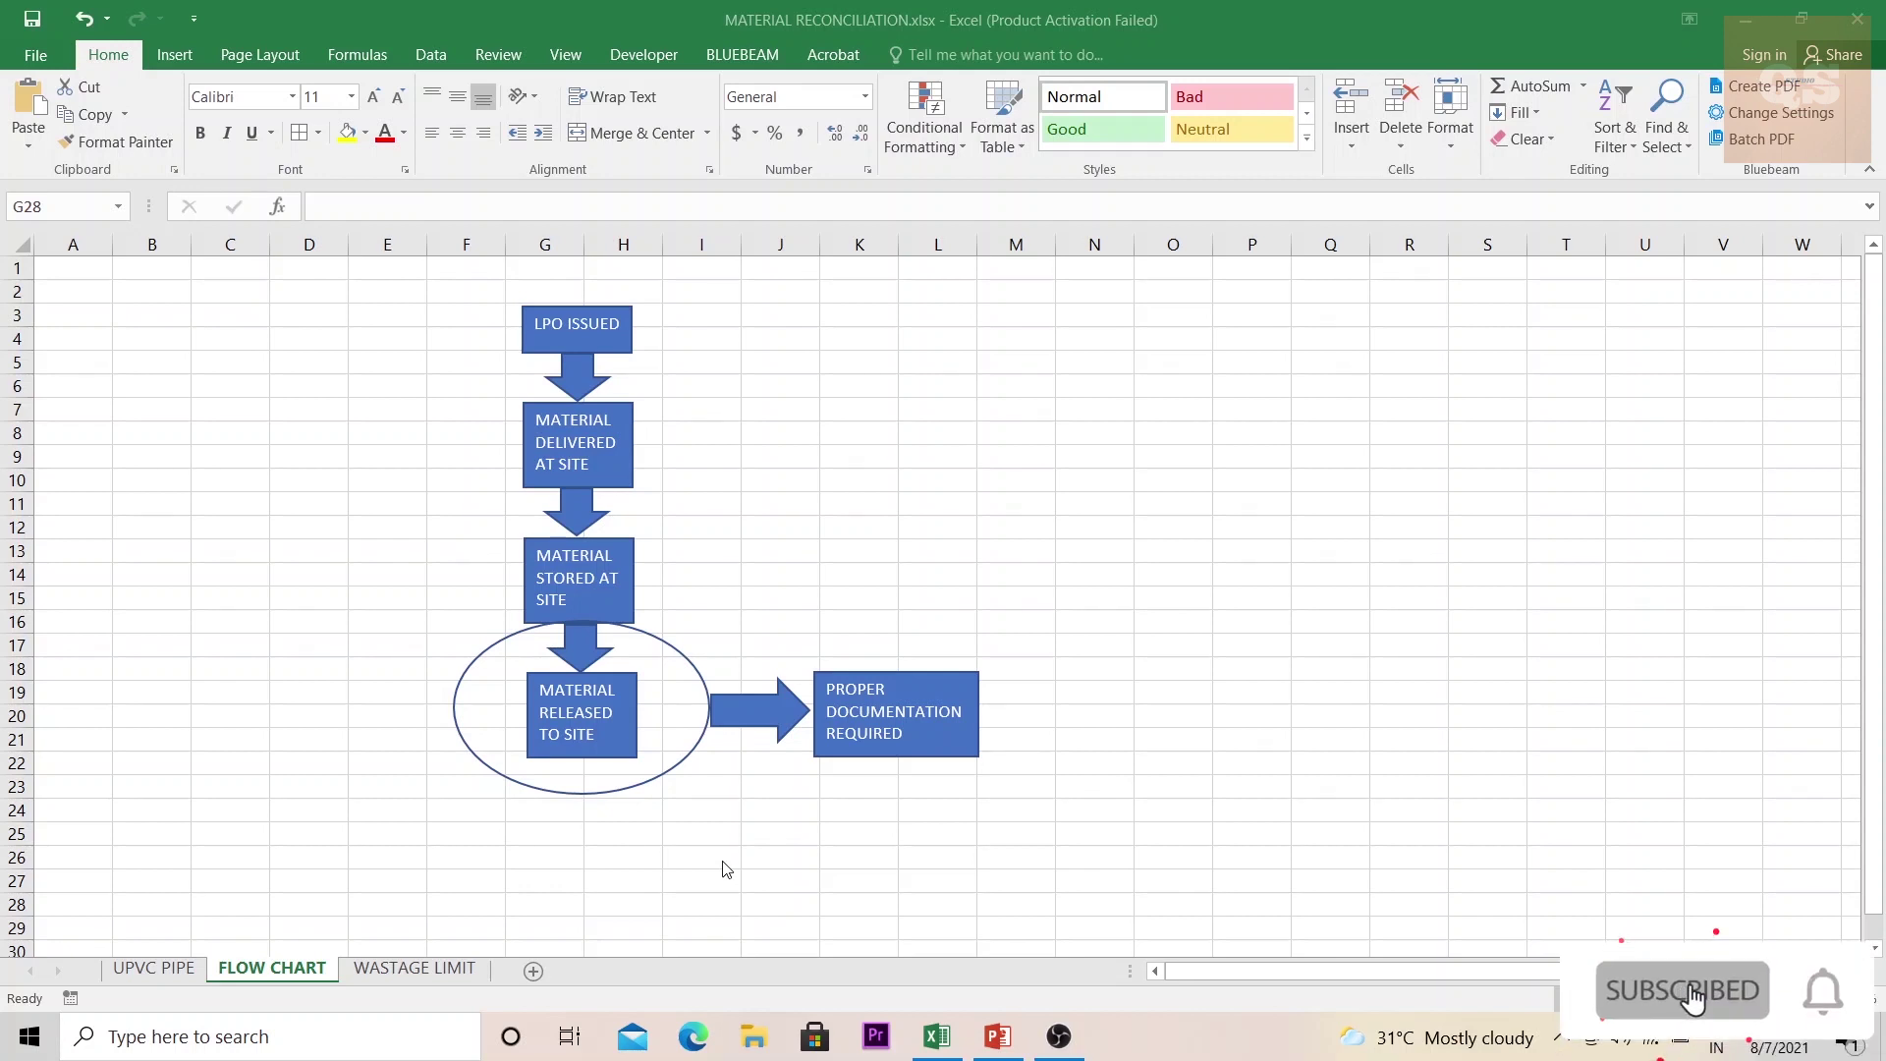
left_click(155, 968)
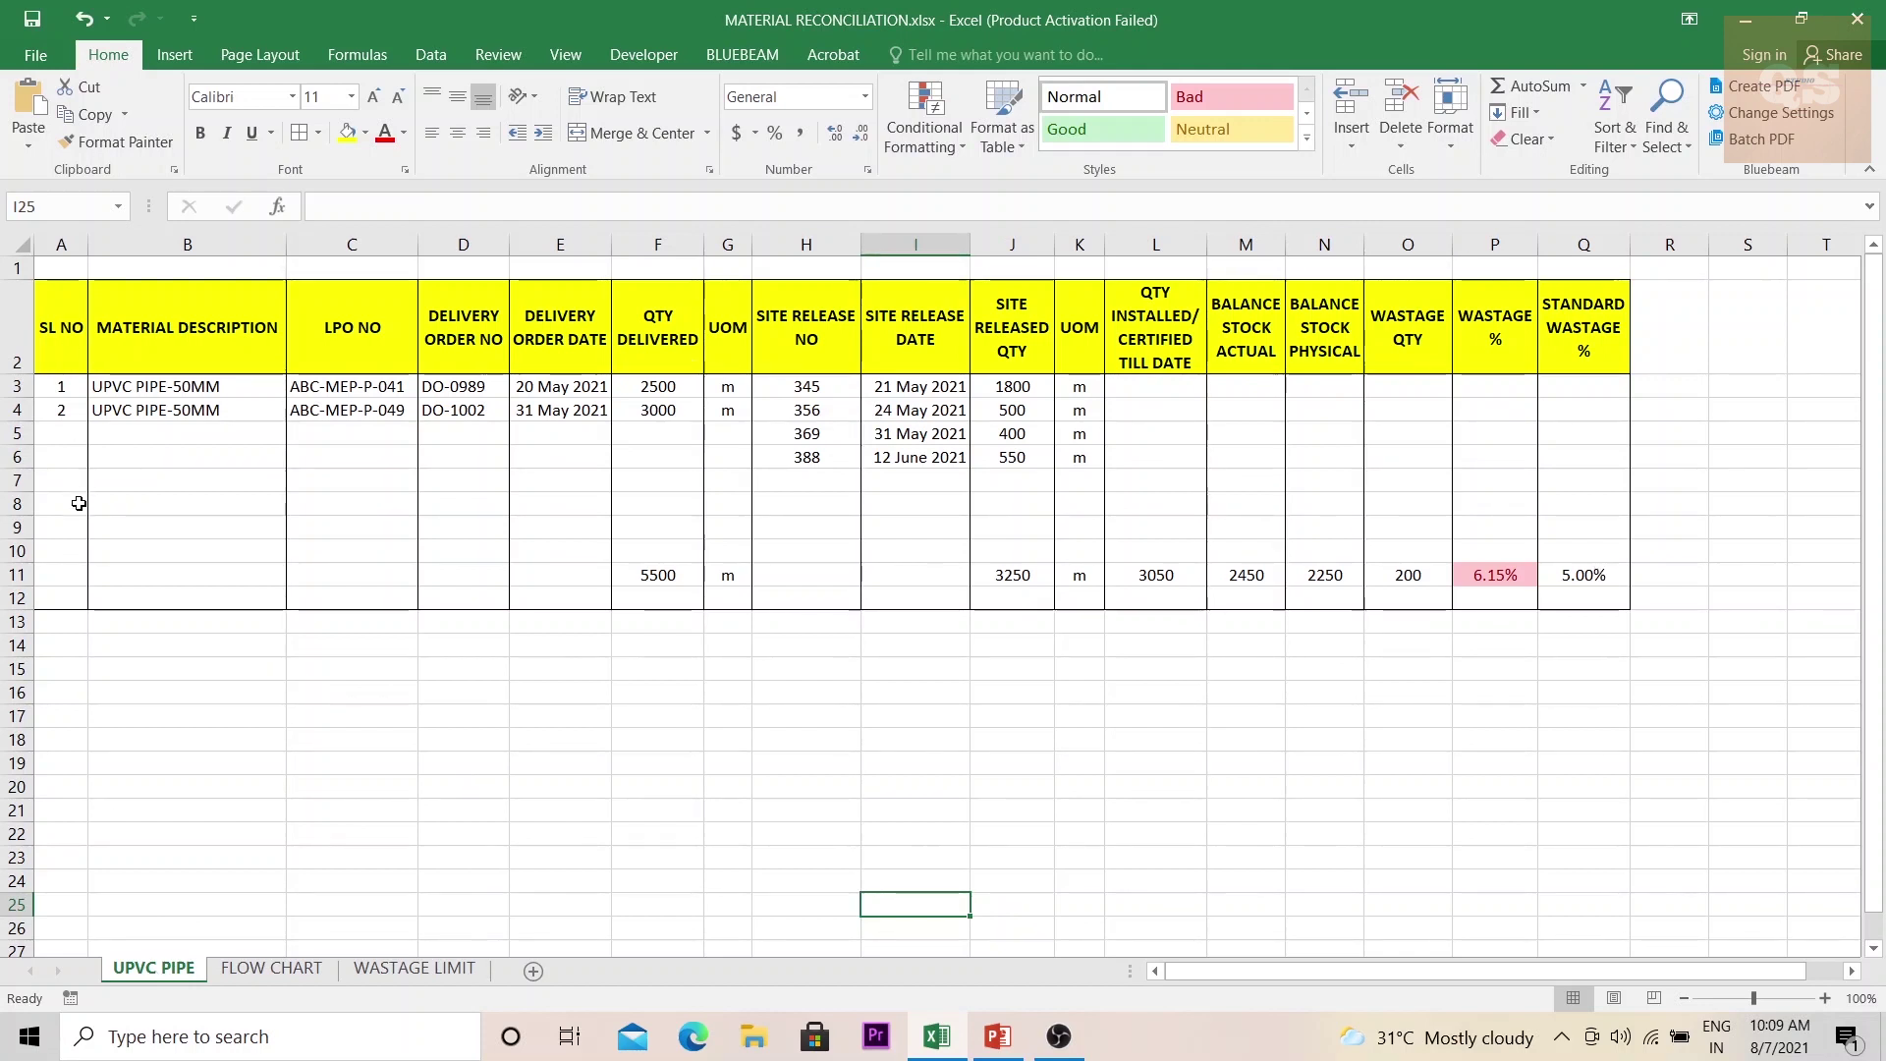
Examine the material descriptions, LPO numbers, delivery order details and units of the two UPVC pipe deliveries.
left_click_drag(195, 384, 201, 455)
left_click_drag(353, 386, 363, 410)
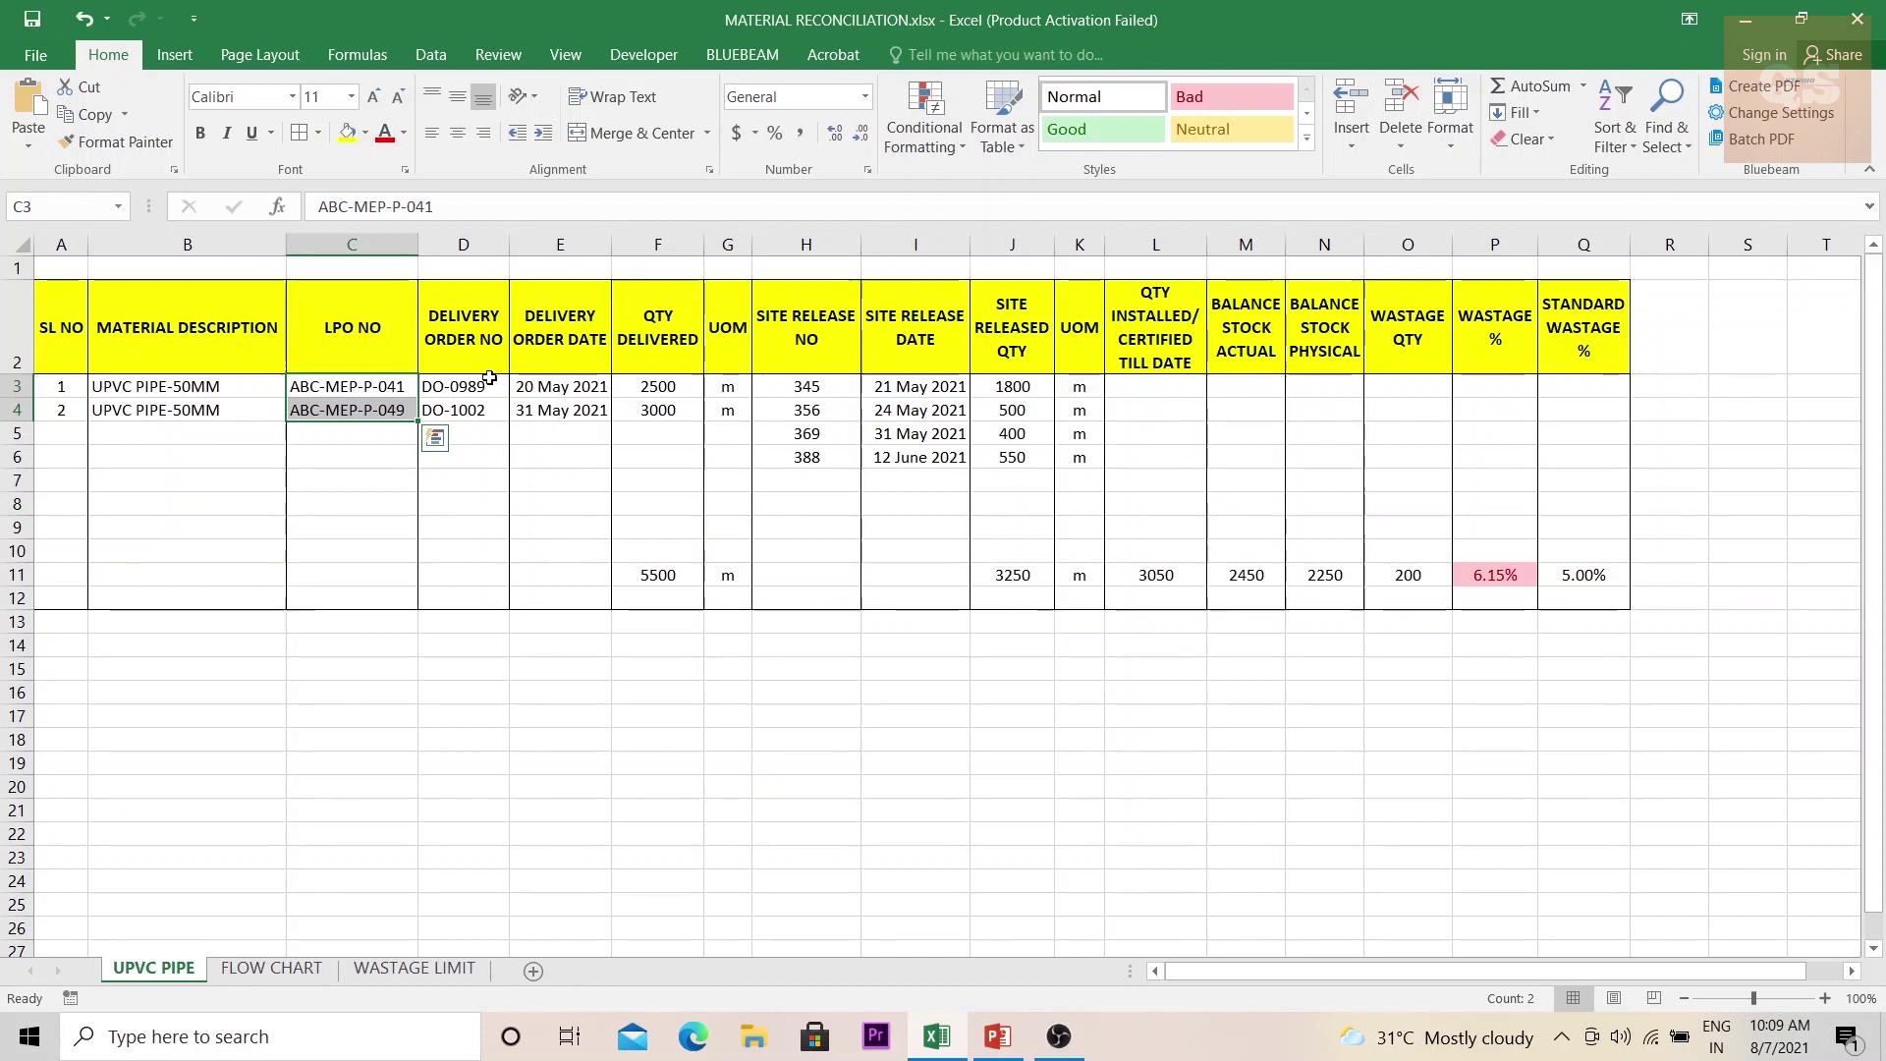
left_click_drag(489, 379, 724, 409)
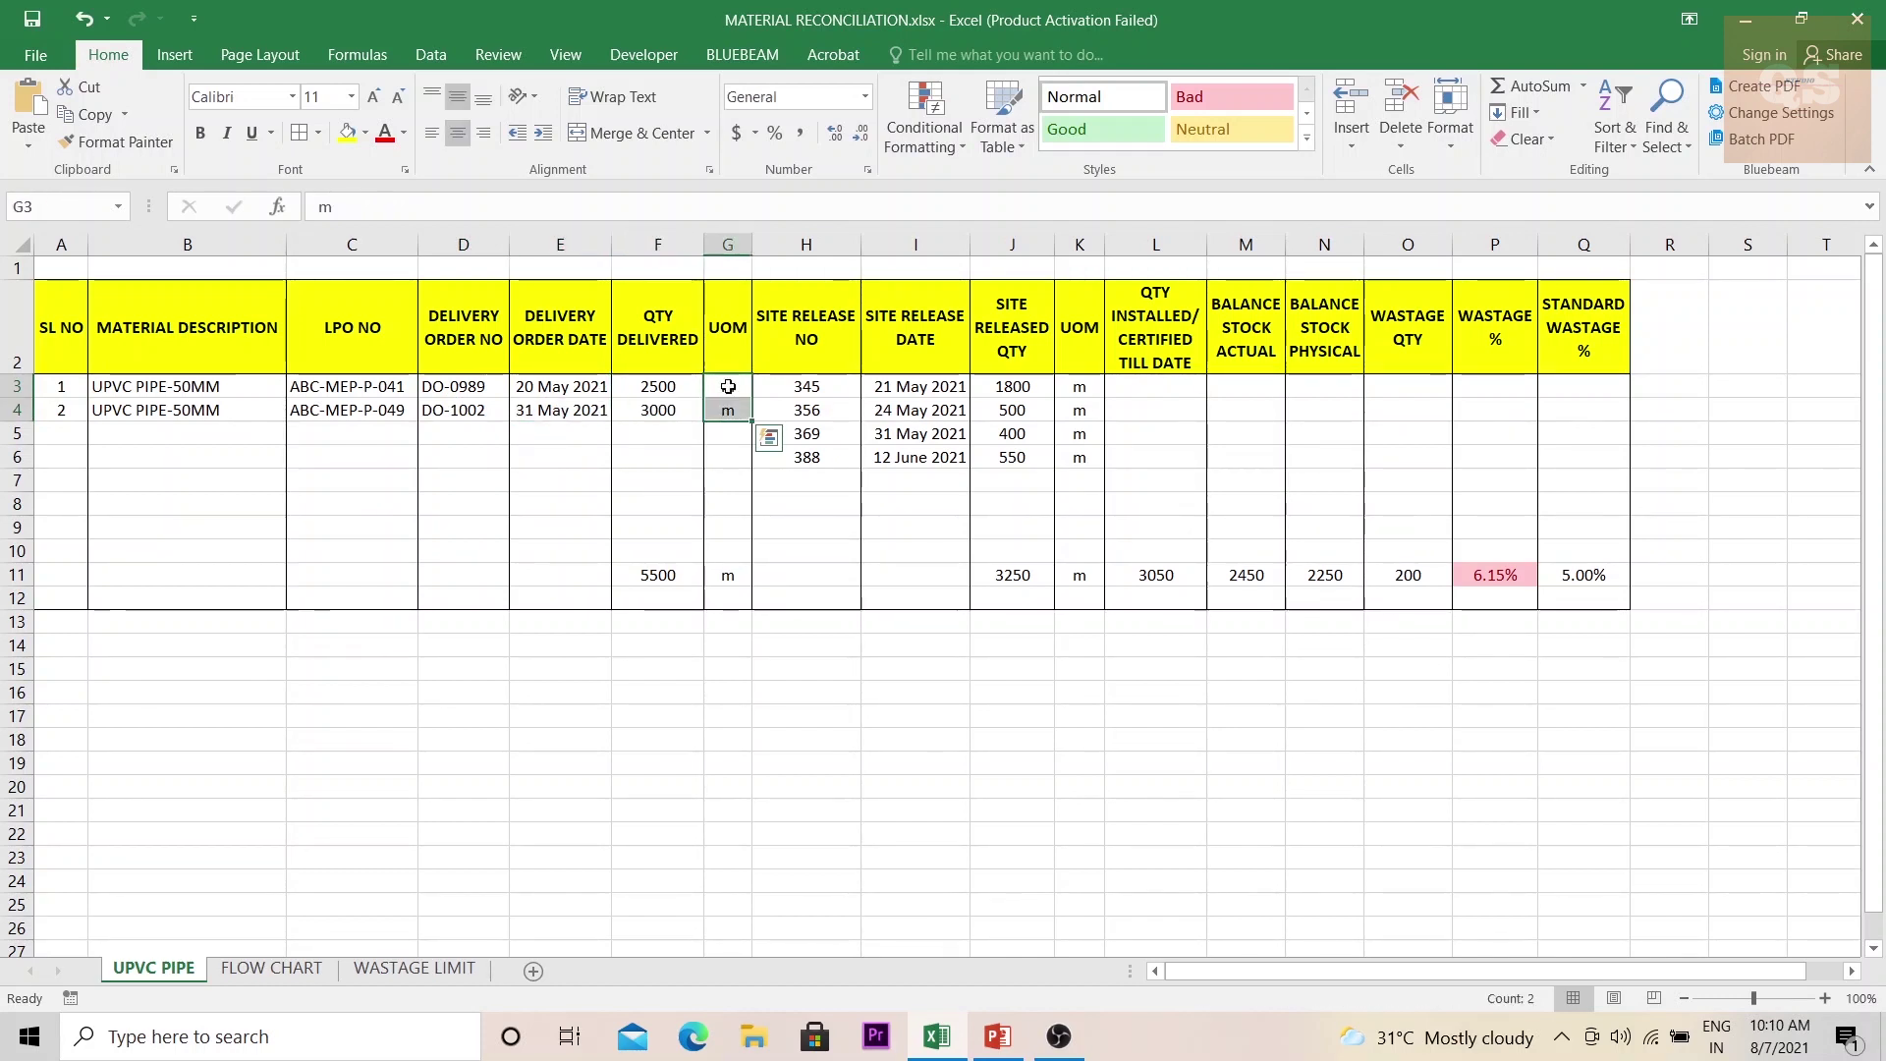
left_click(793, 650)
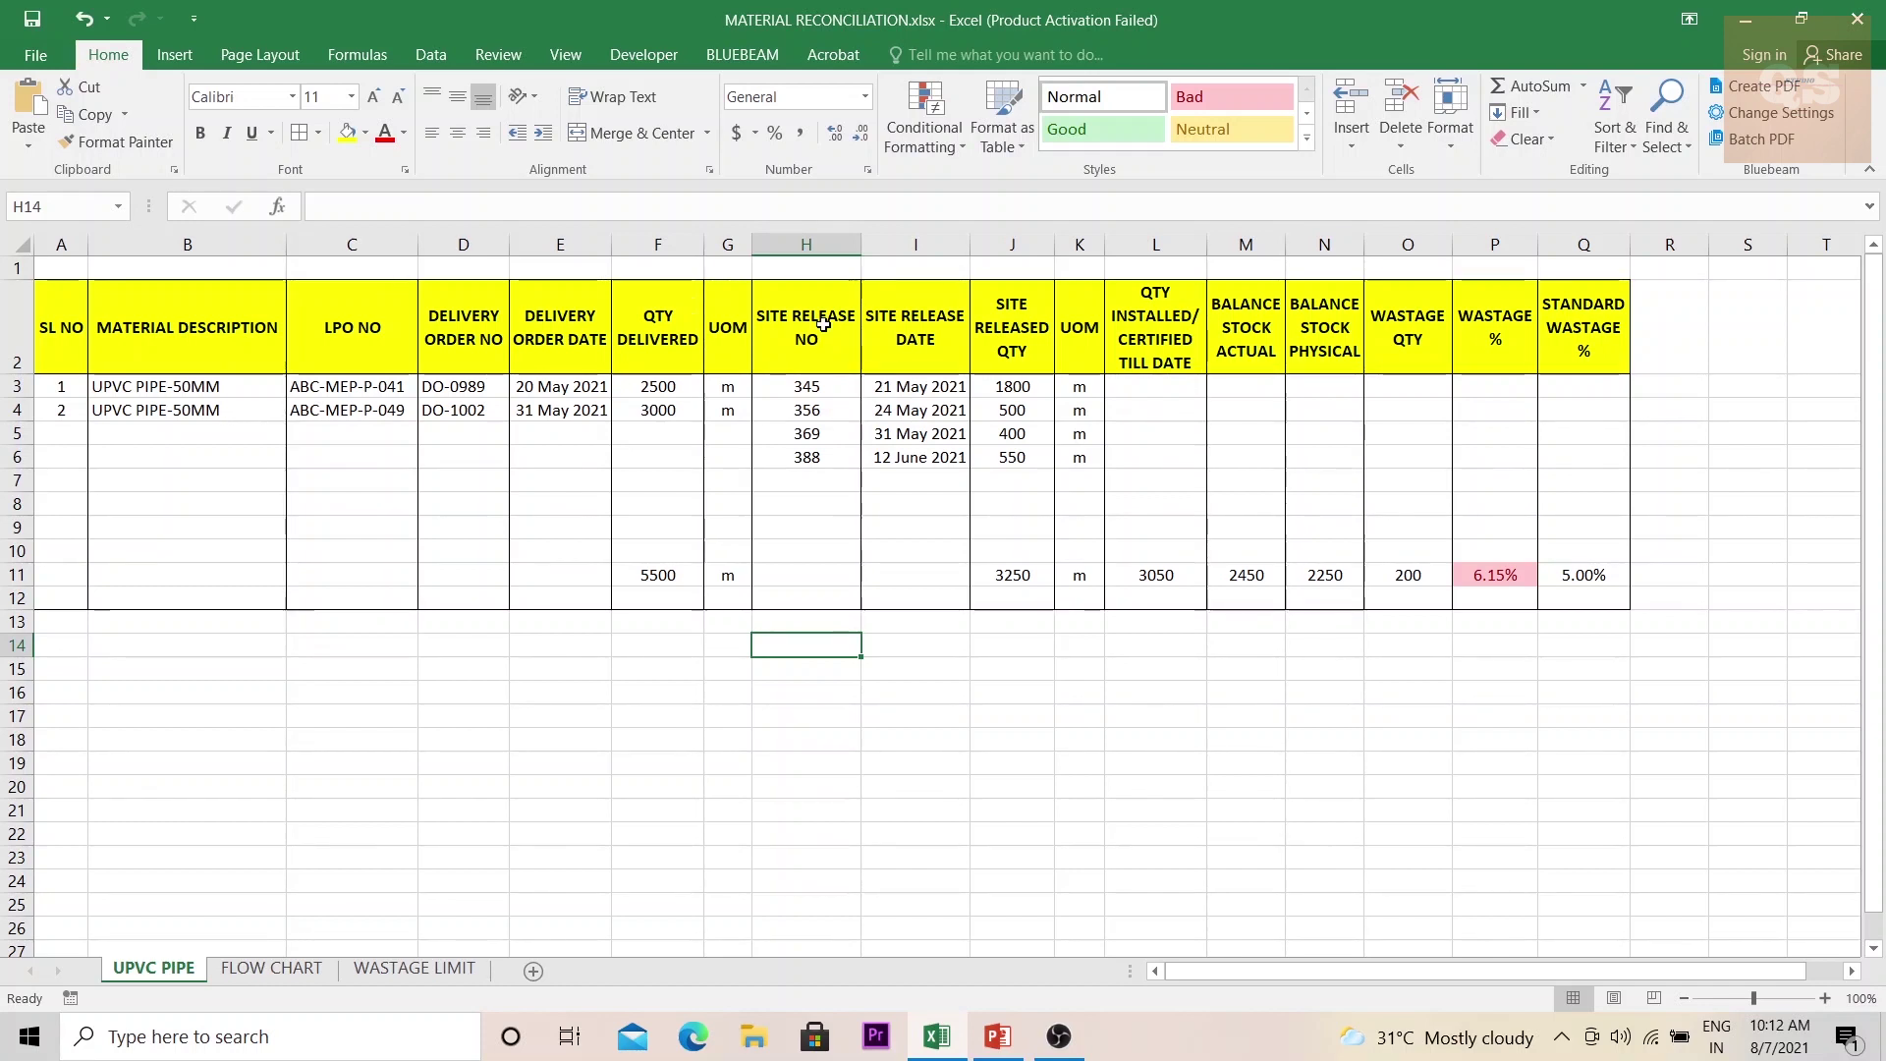
Examine the site release number column and the matching site released quantities and first release date.
left_click_drag(796, 300, 828, 492)
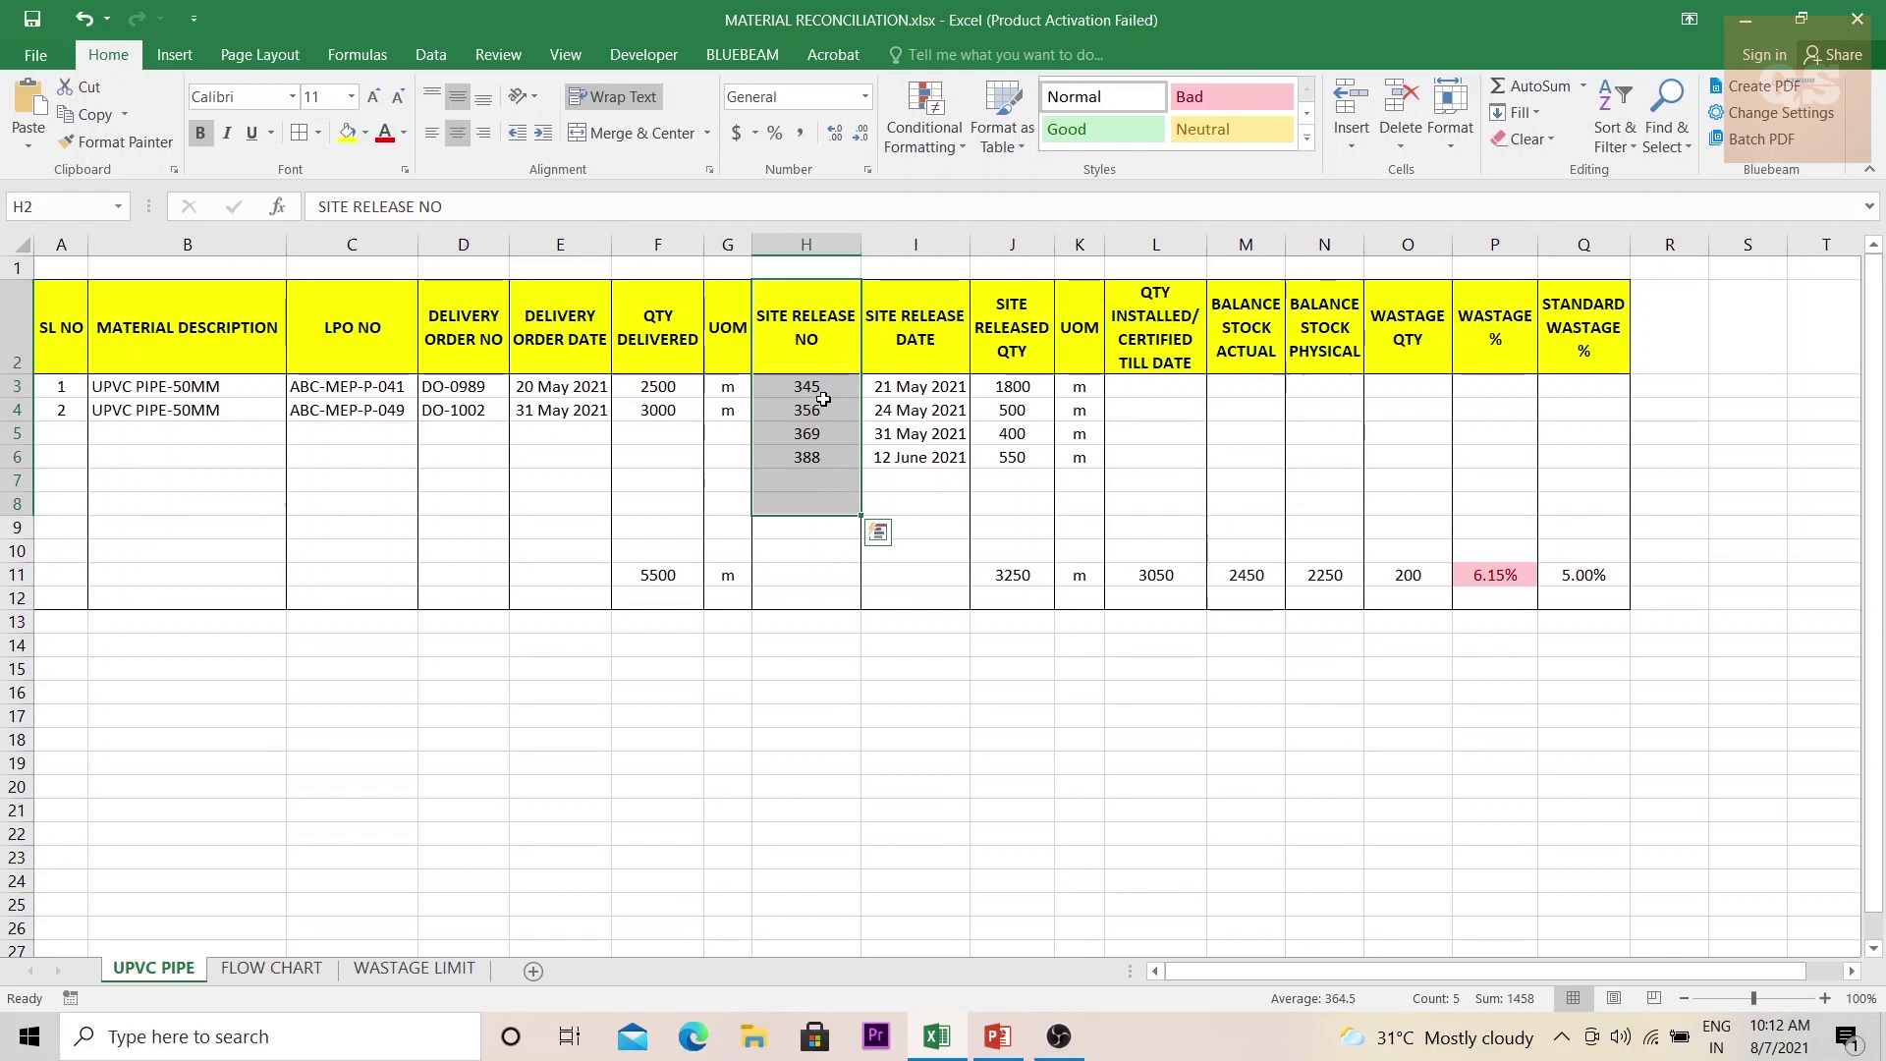
left_click_drag(823, 388, 822, 455)
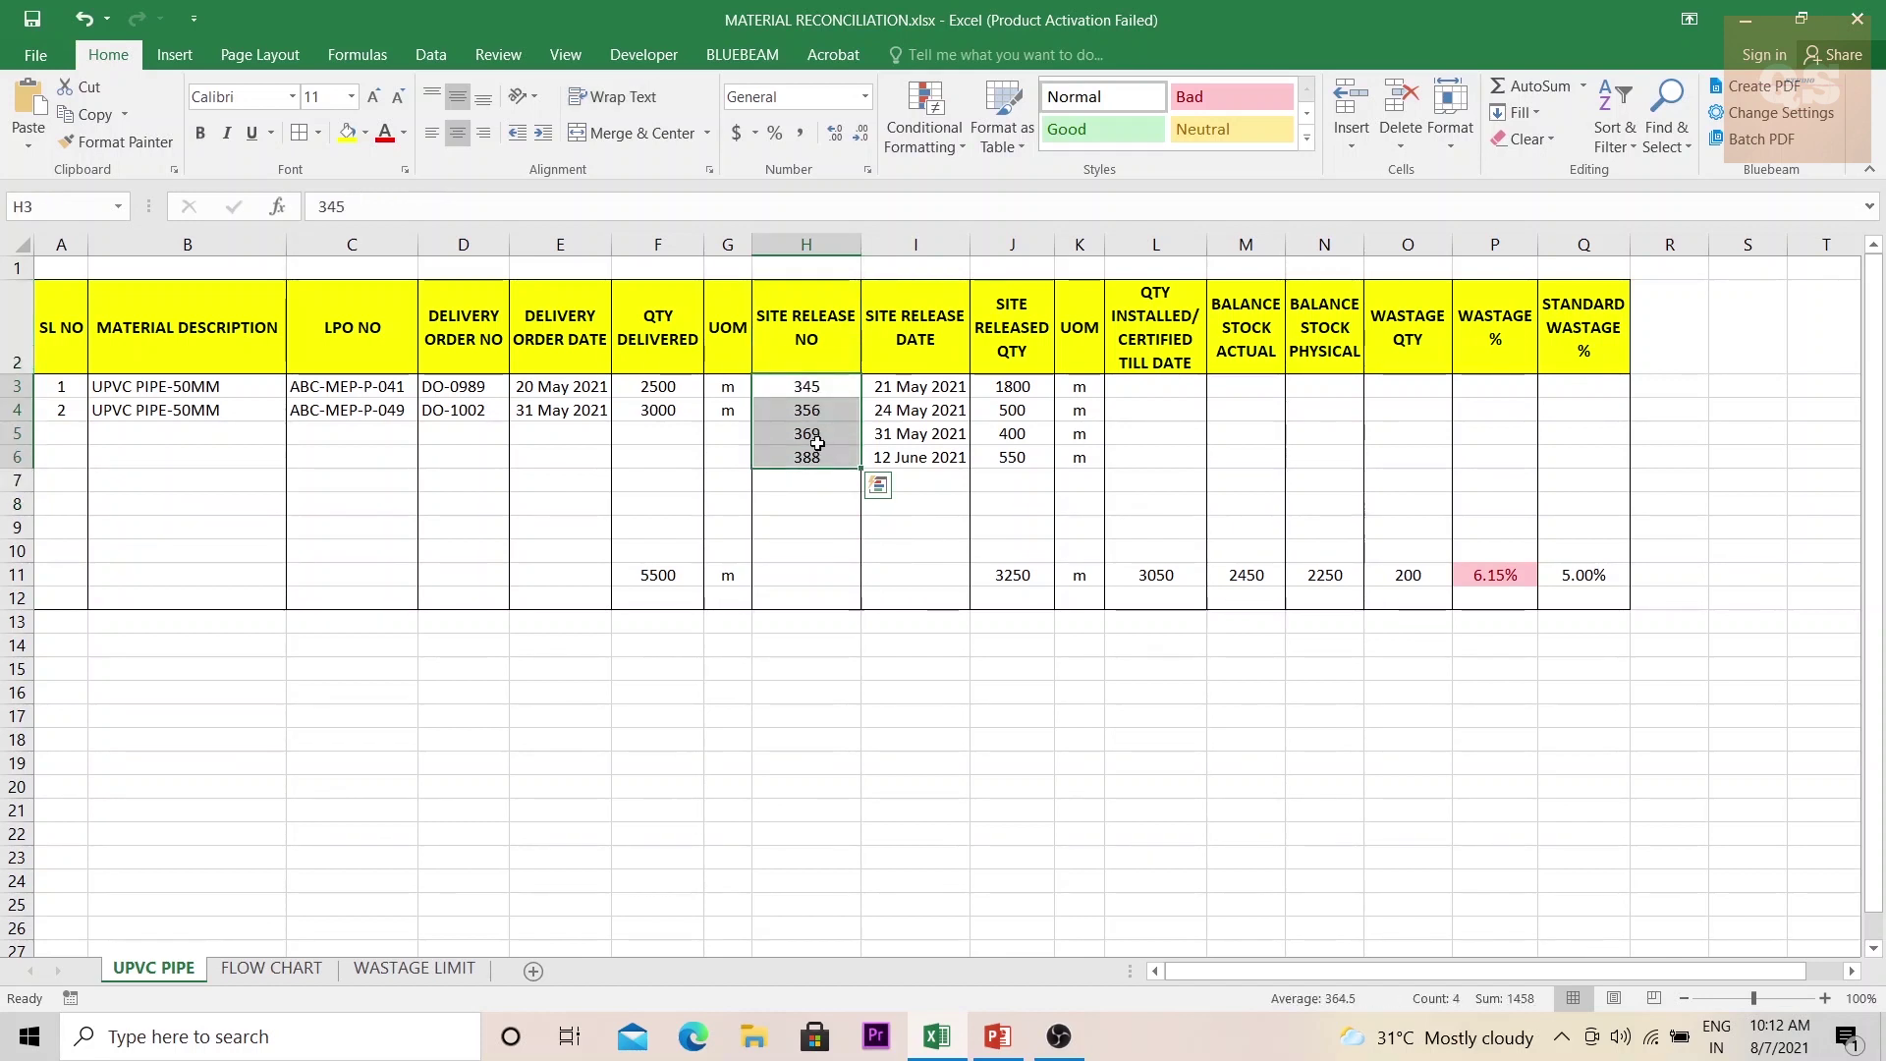
left_click_drag(824, 384, 828, 457)
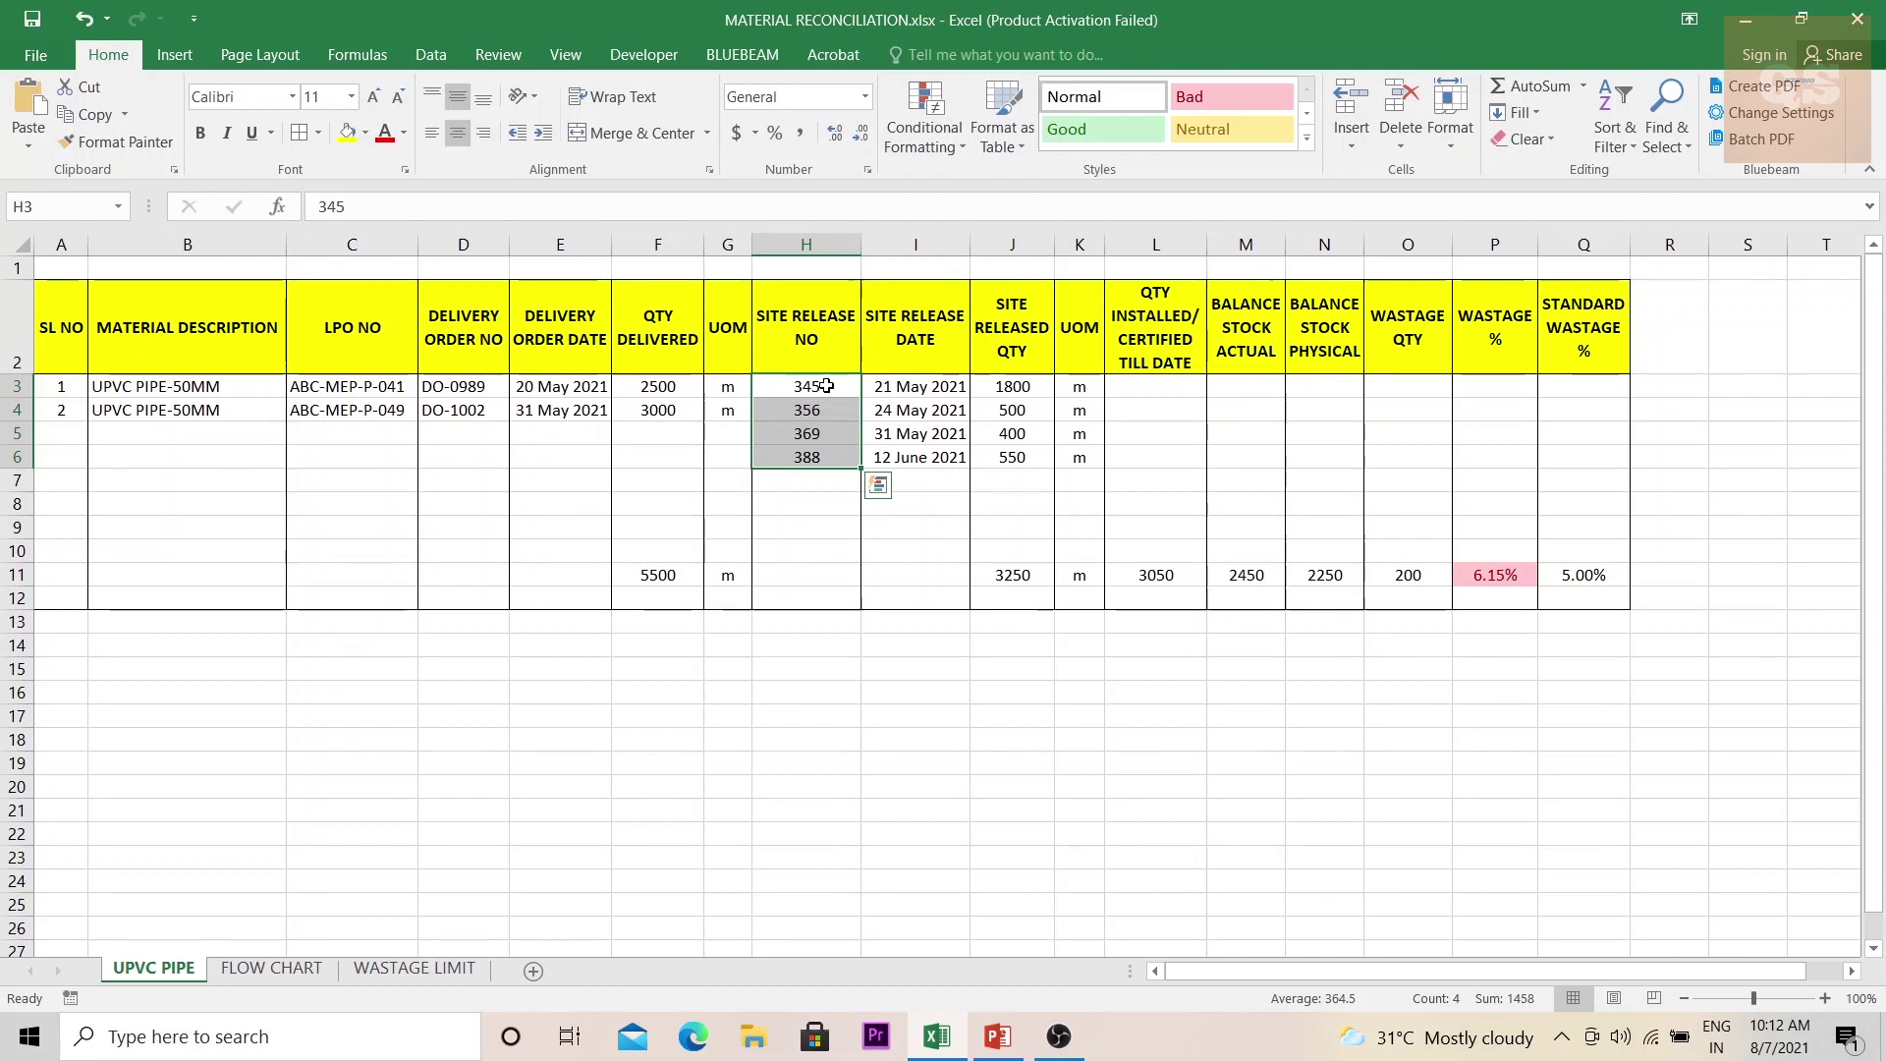
left_click_drag(1014, 386, 1020, 456)
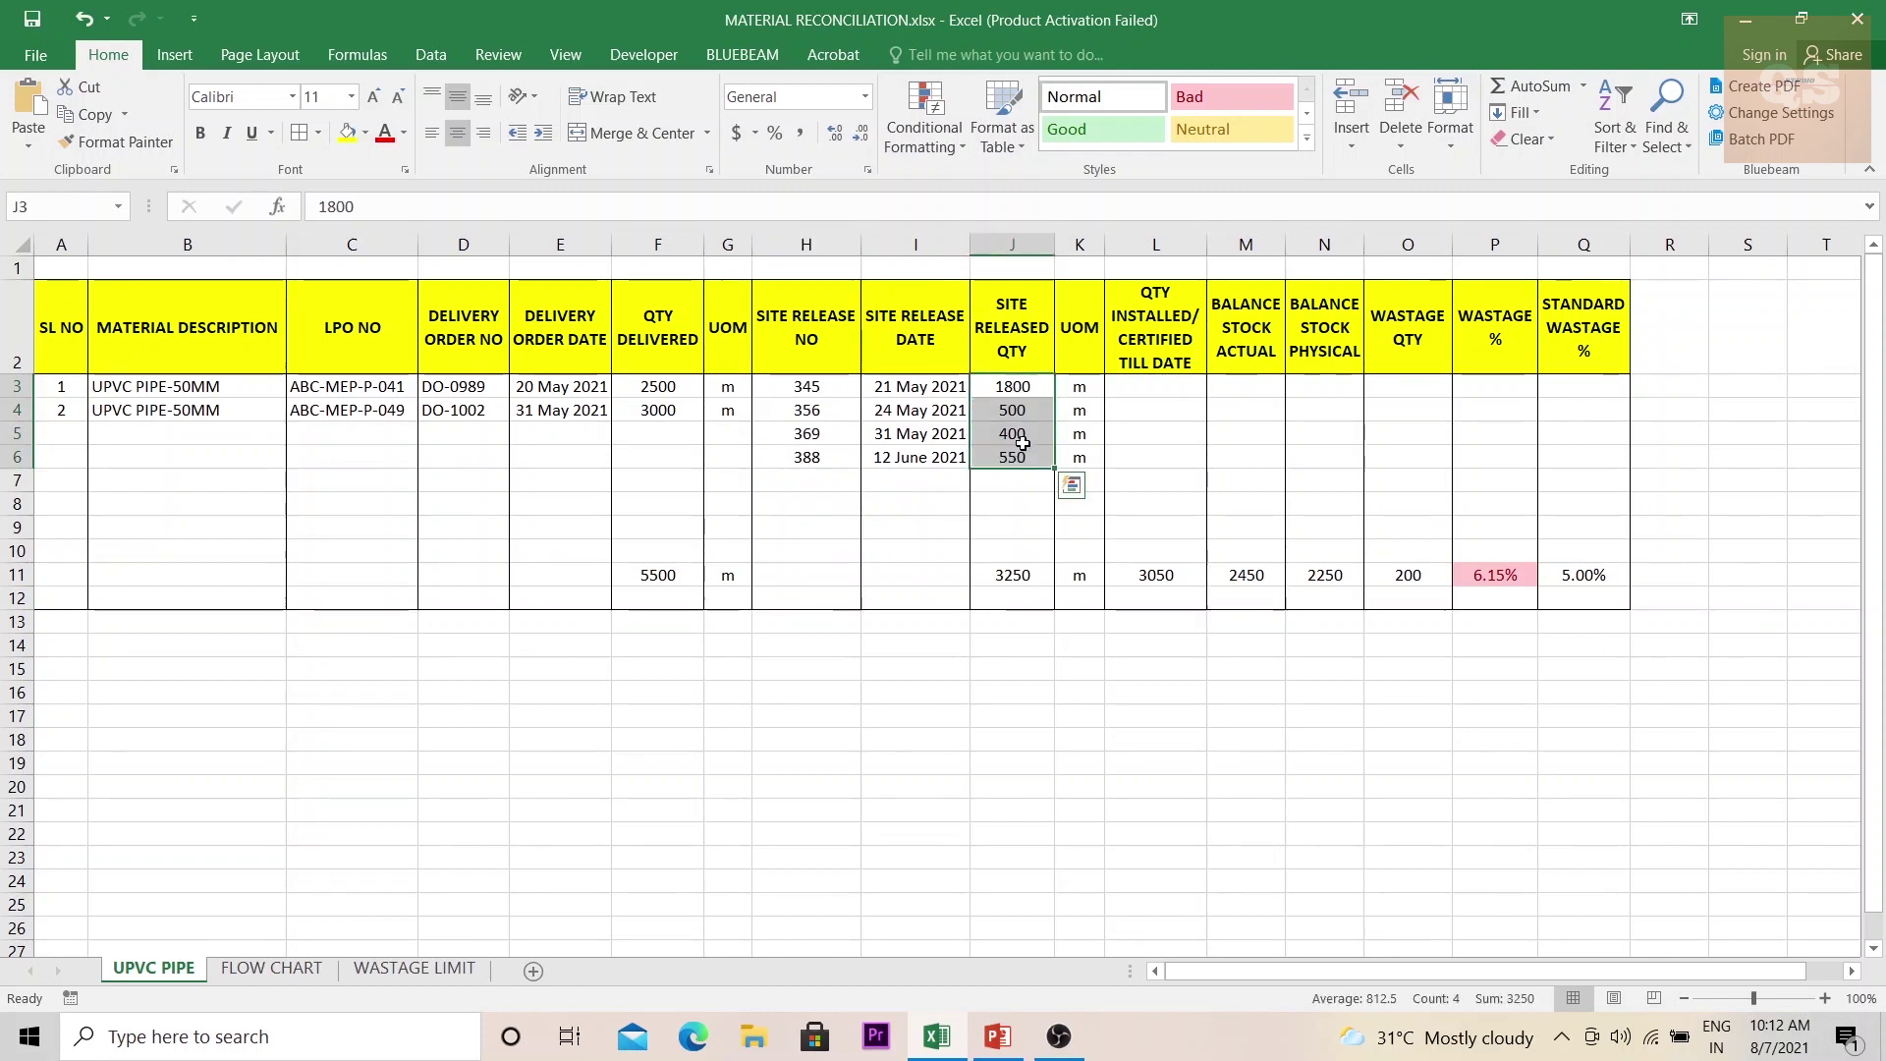
left_click(1016, 385)
left_click(939, 381)
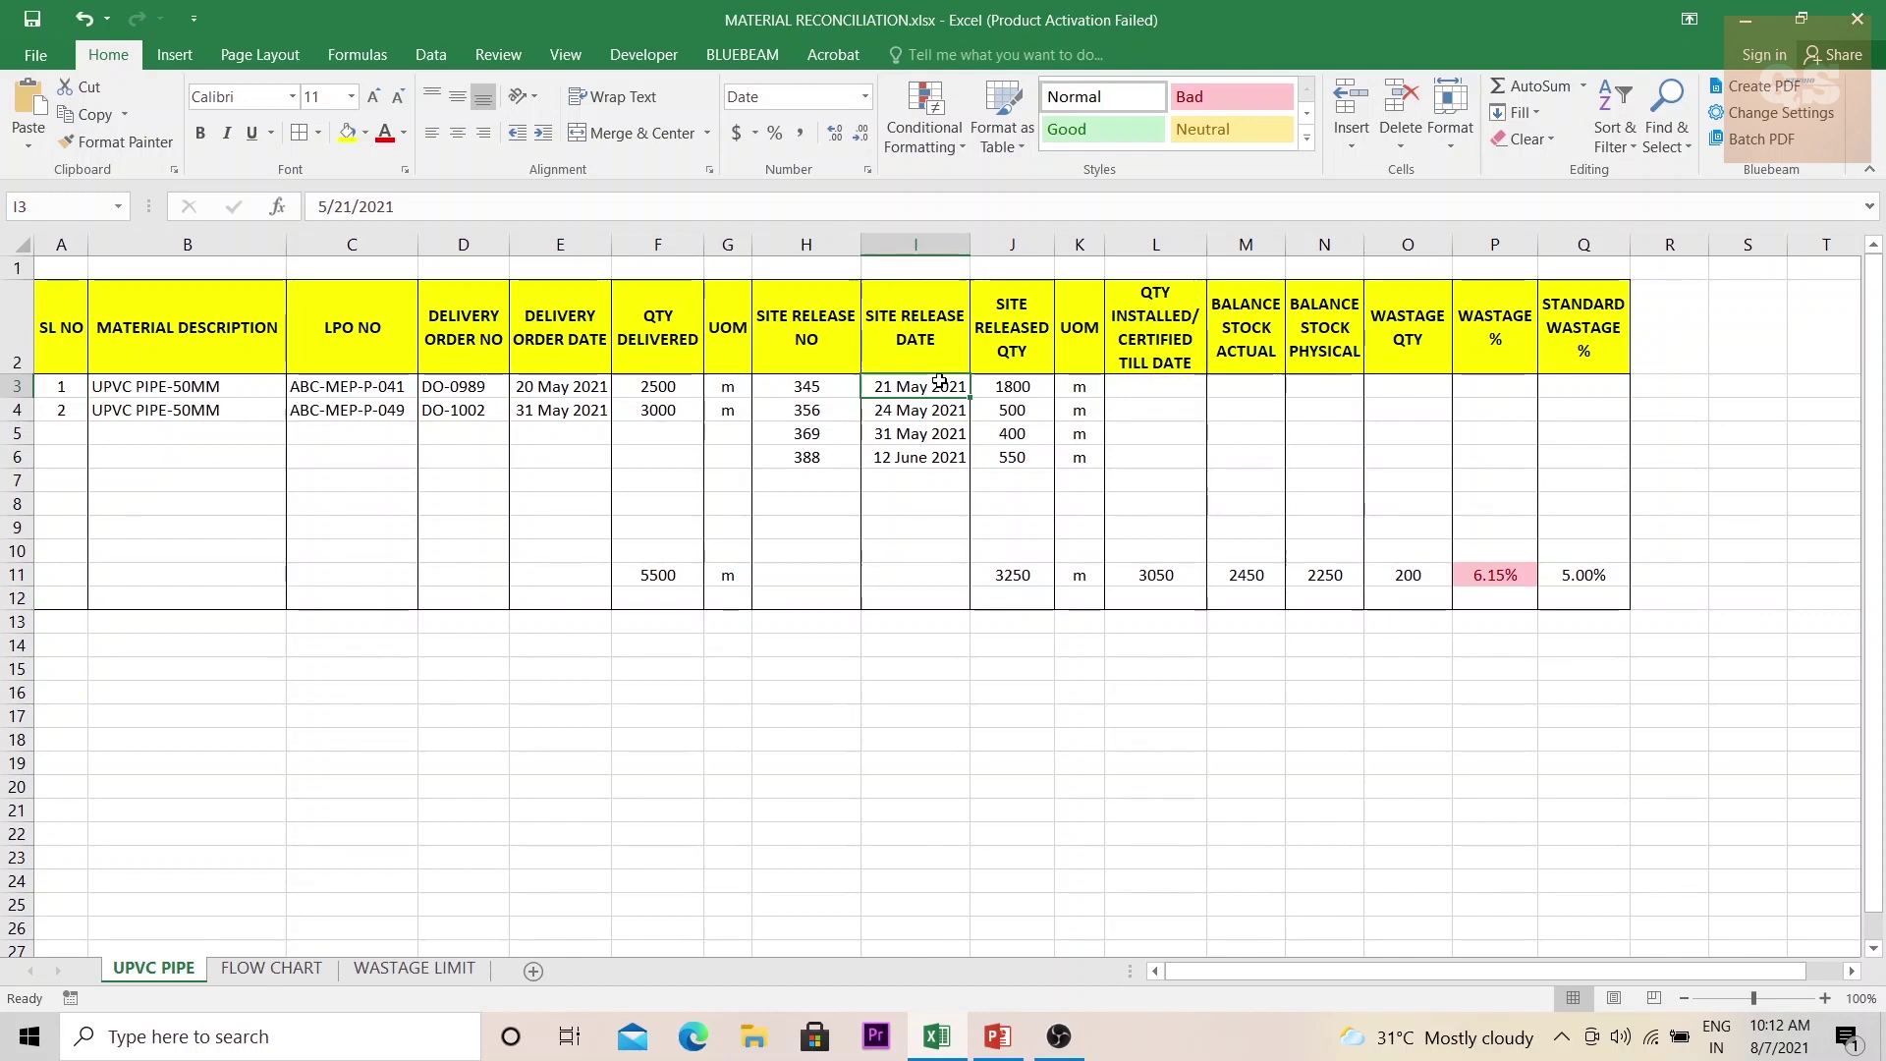
Read the number, date and quantity of the first two site releases, and select all released quantities in J3:J6.
left_click(827, 391)
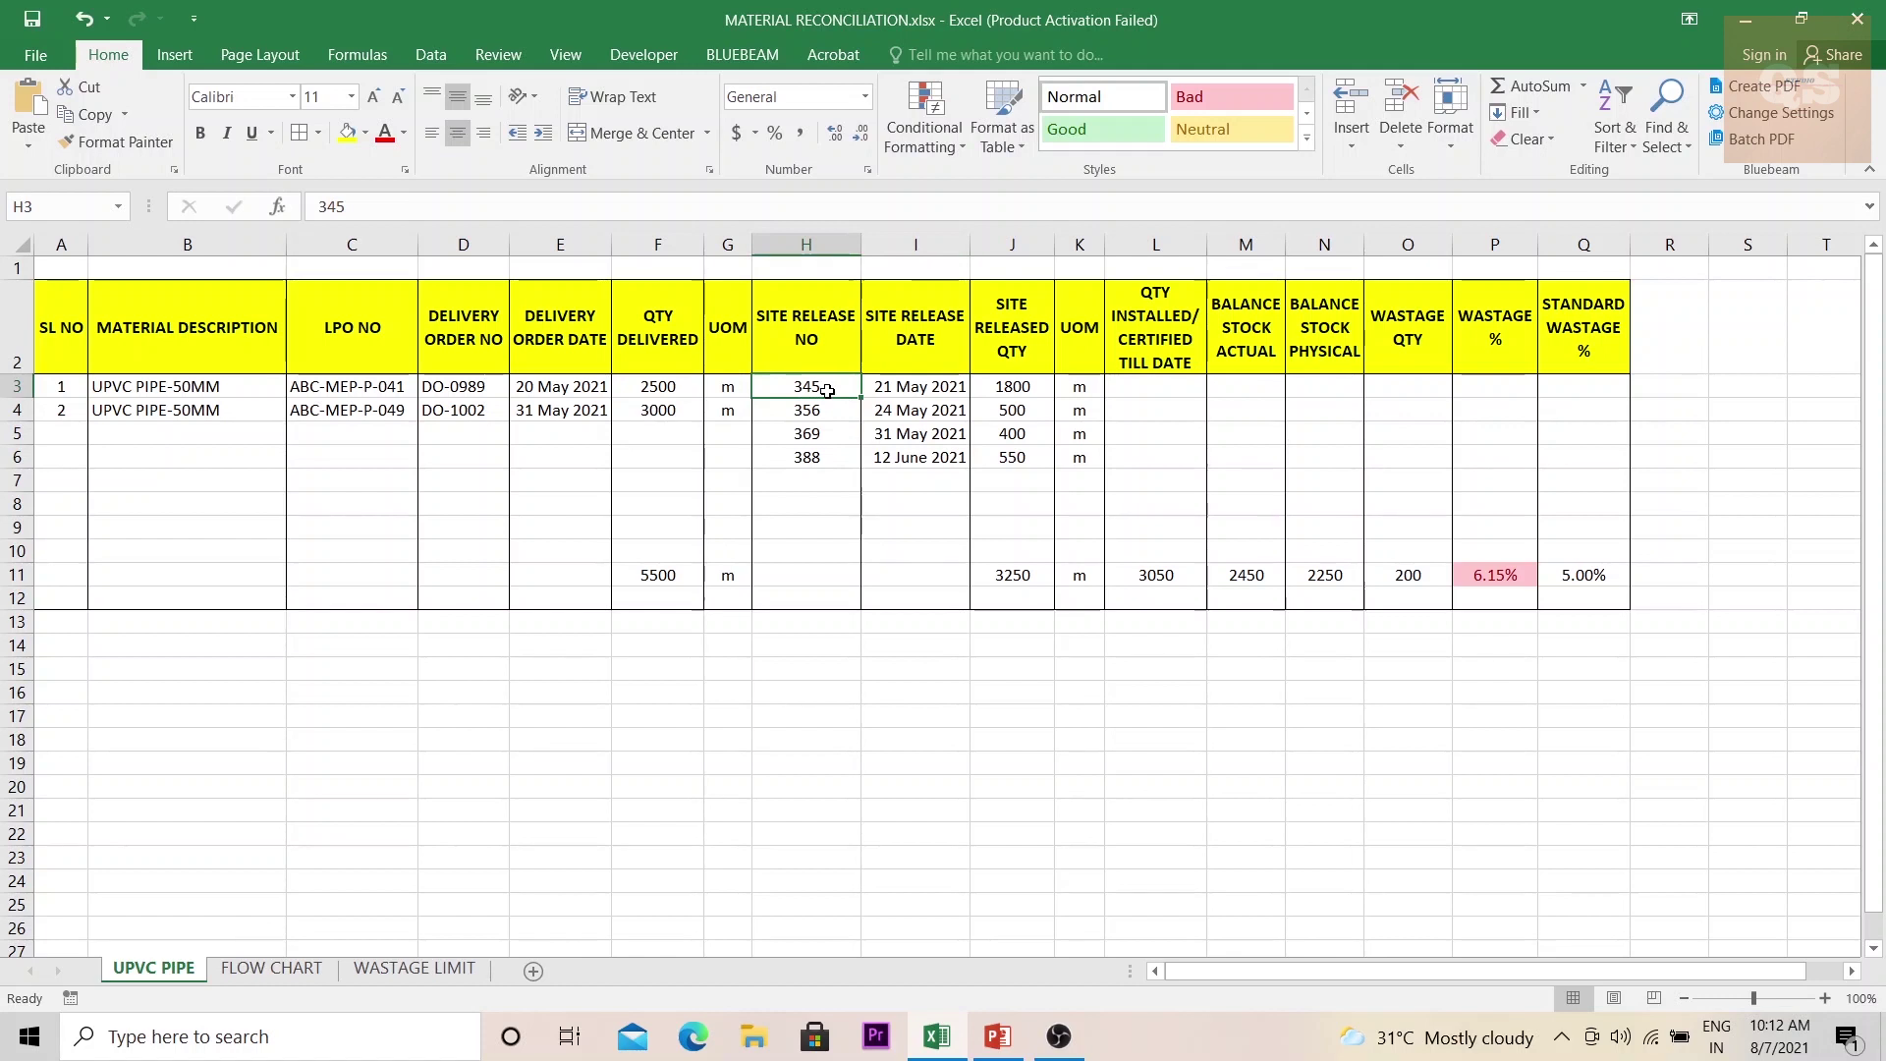
left_click(928, 391)
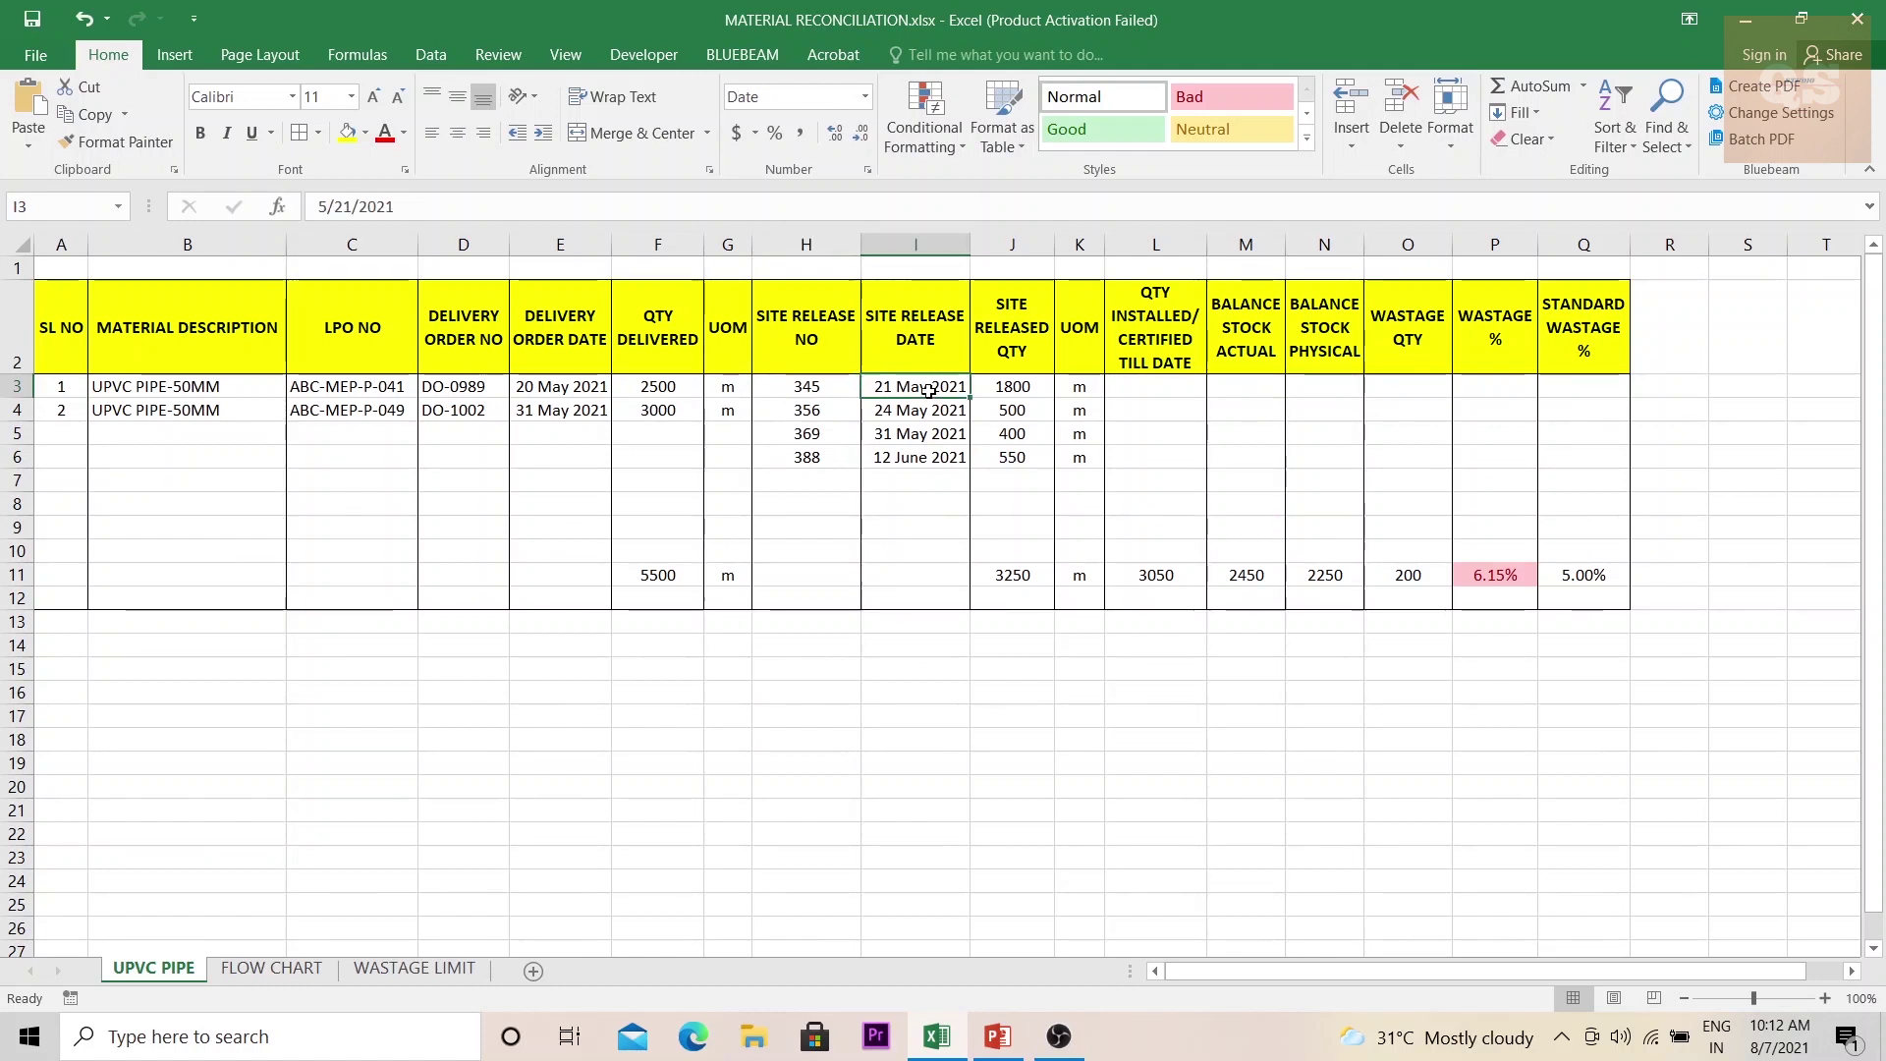
left_click(1022, 389)
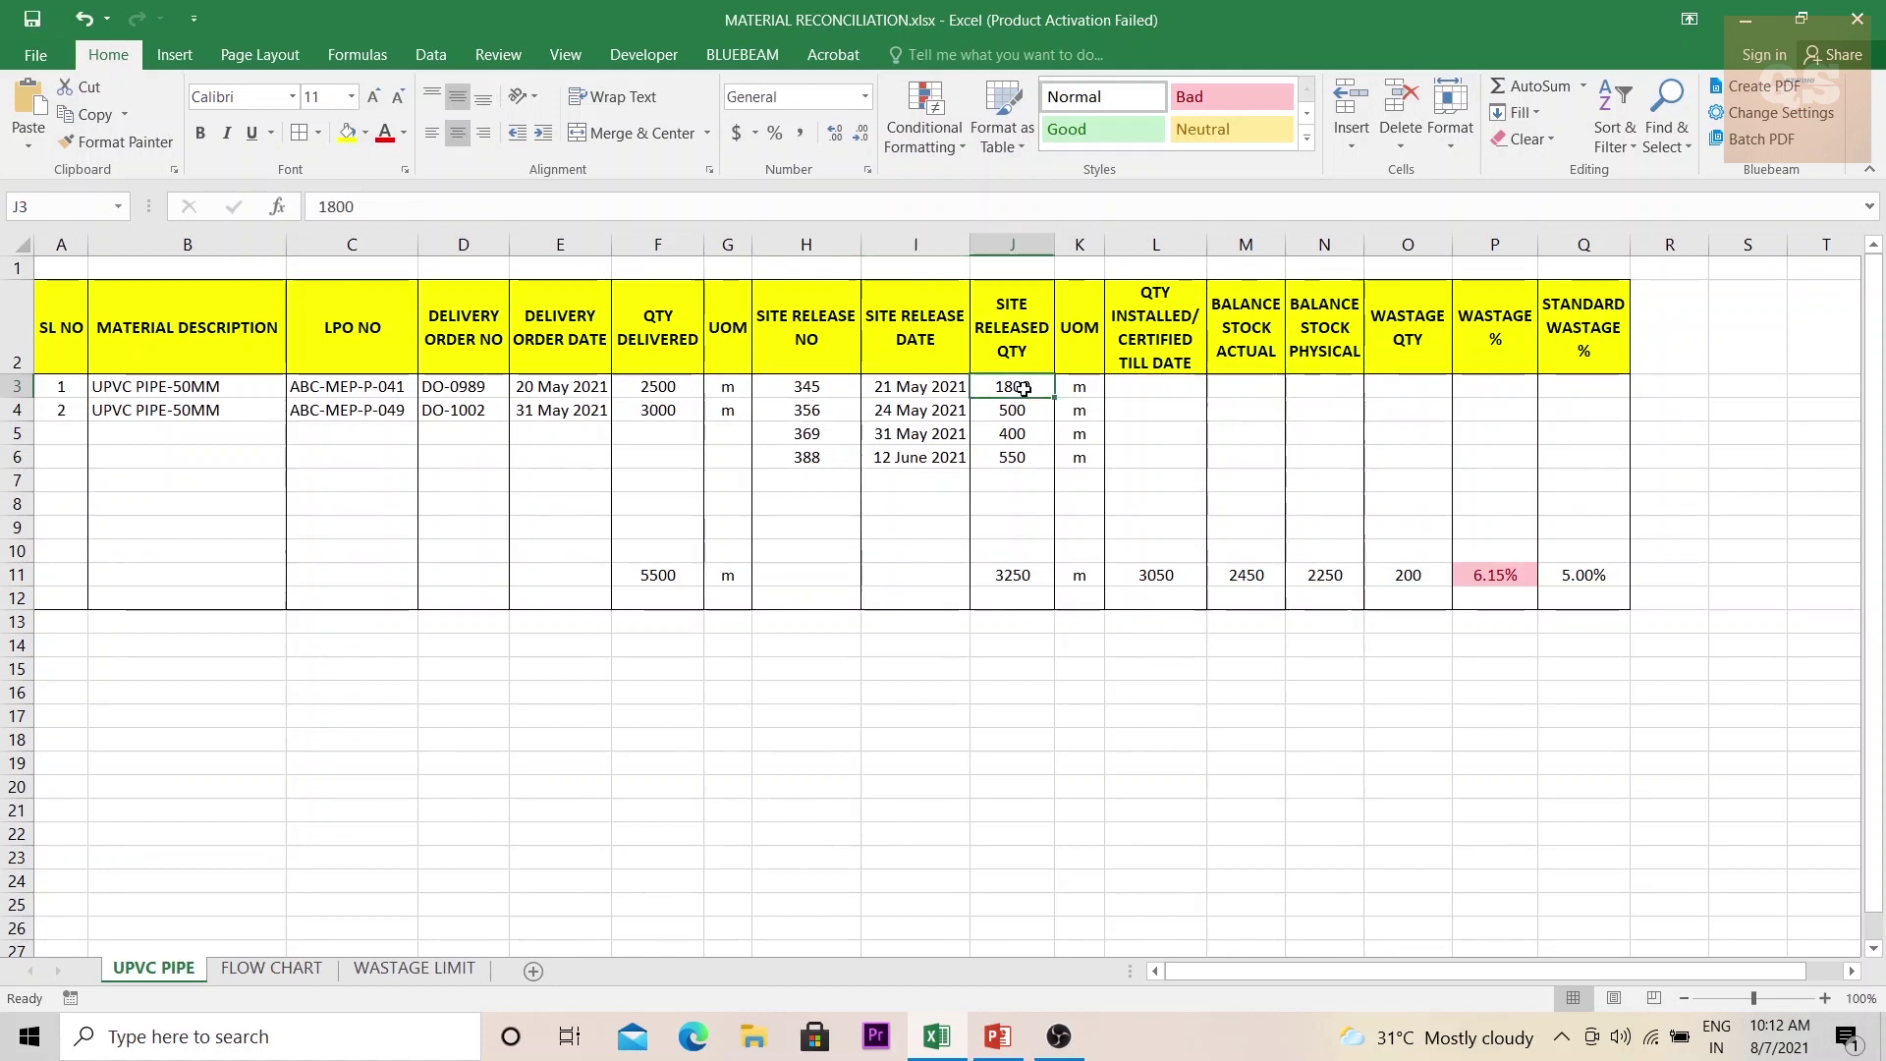
left_click(805, 413)
left_click(939, 413)
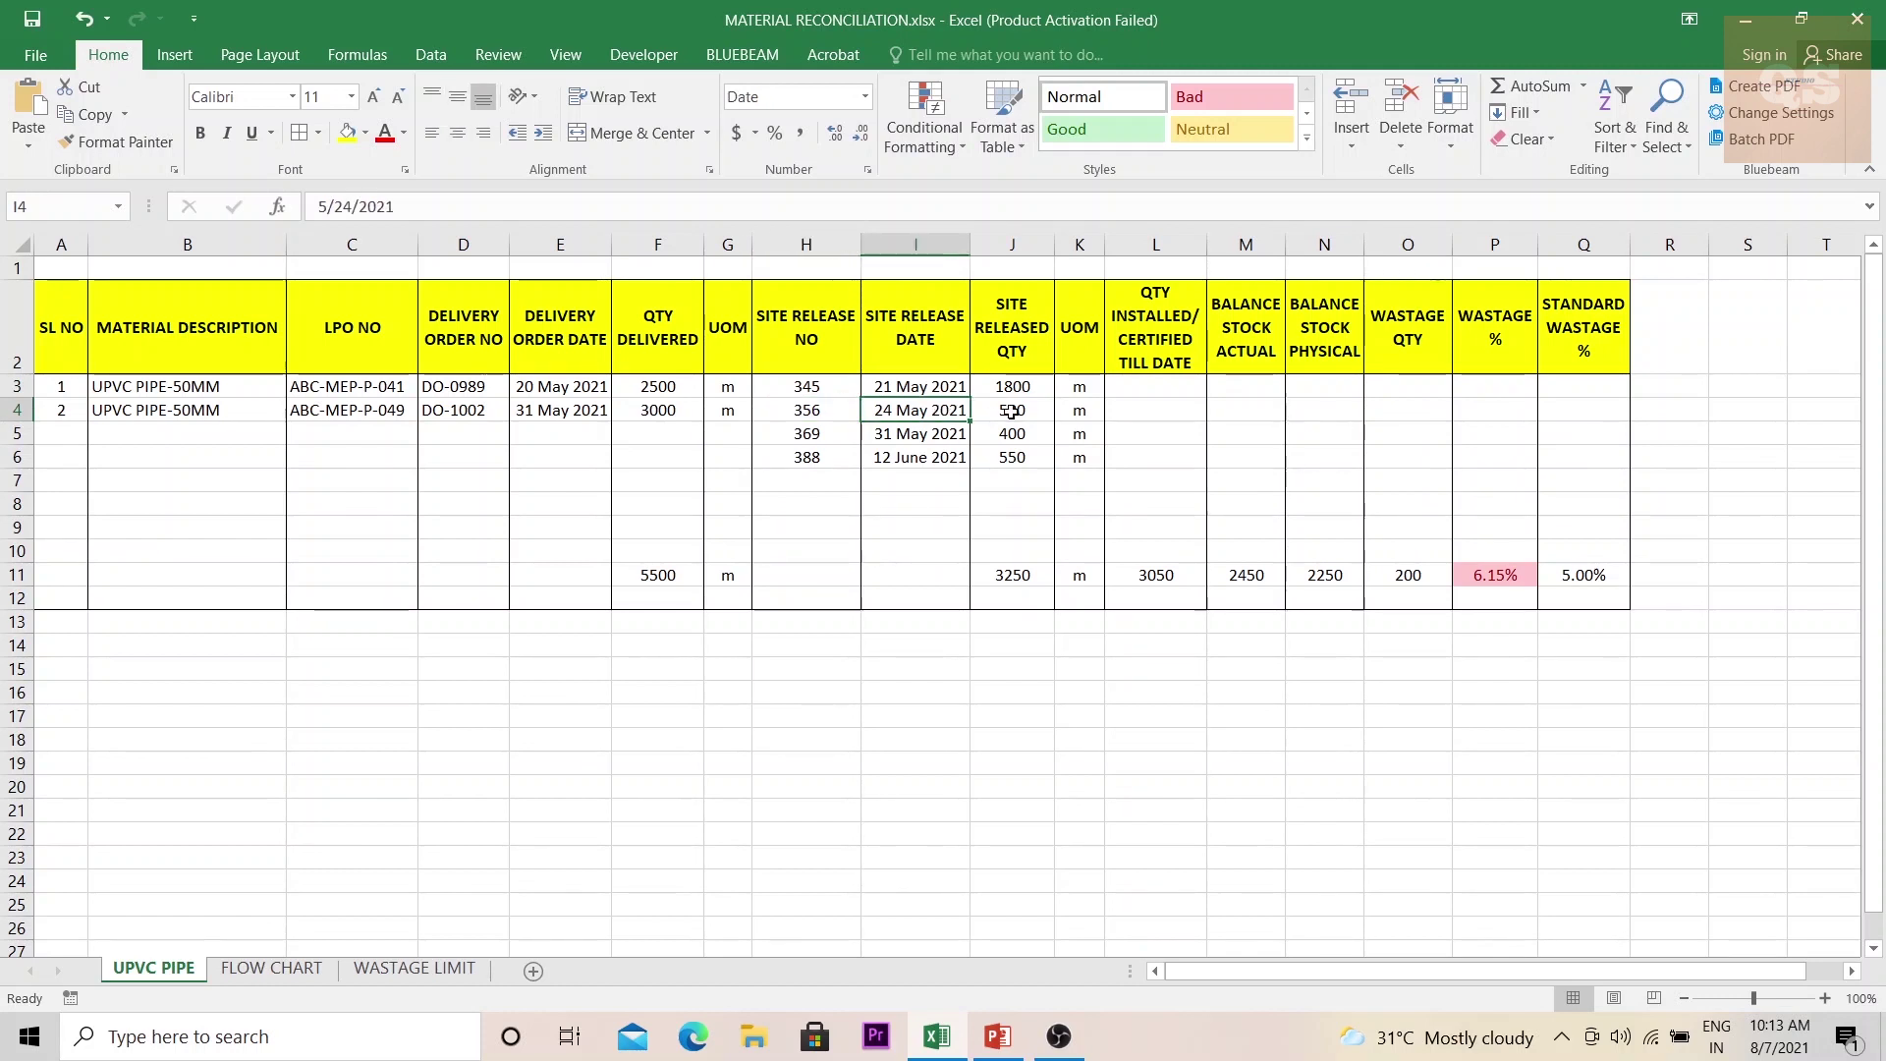
left_click(1013, 413)
left_click_drag(1023, 387, 1027, 459)
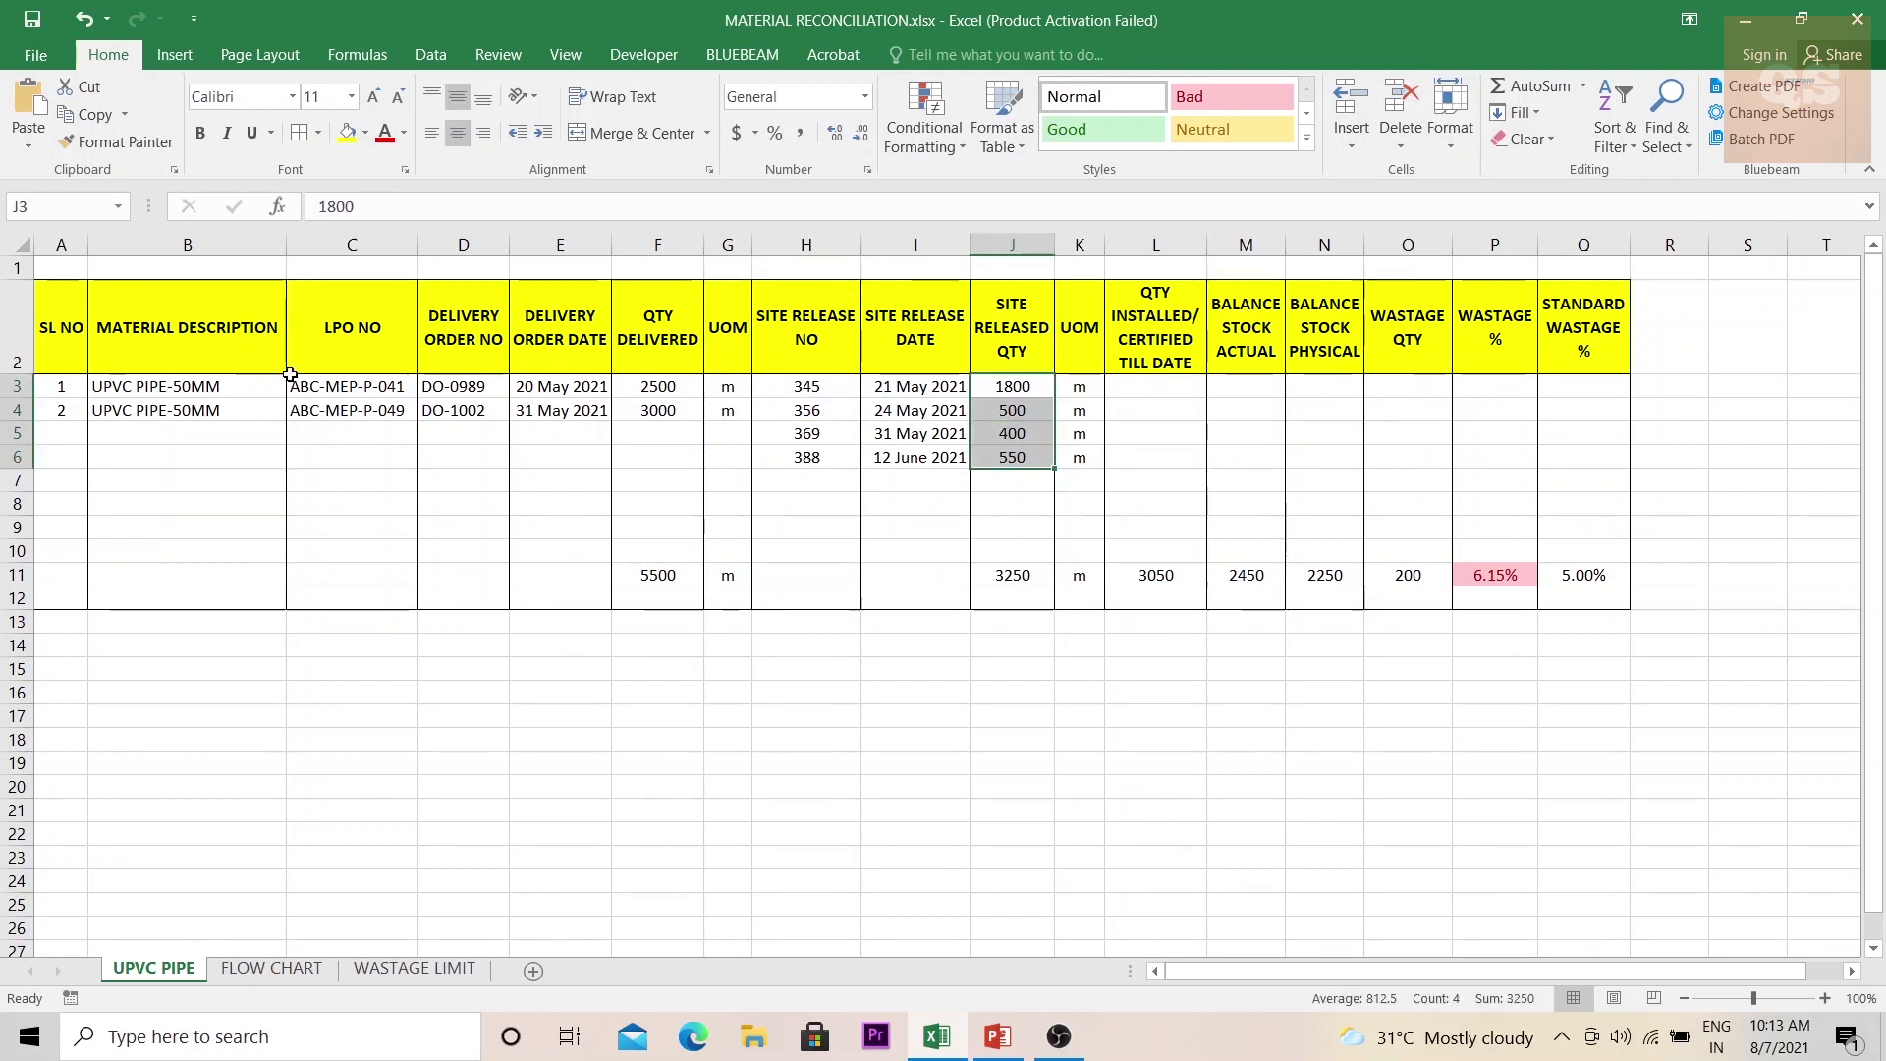
Review the pipe descriptions, delivery order numbers and delivered quantities, and inspect the total formulas in F11 and J11.
left_click(222, 386)
left_click_drag(285, 398, 224, 412)
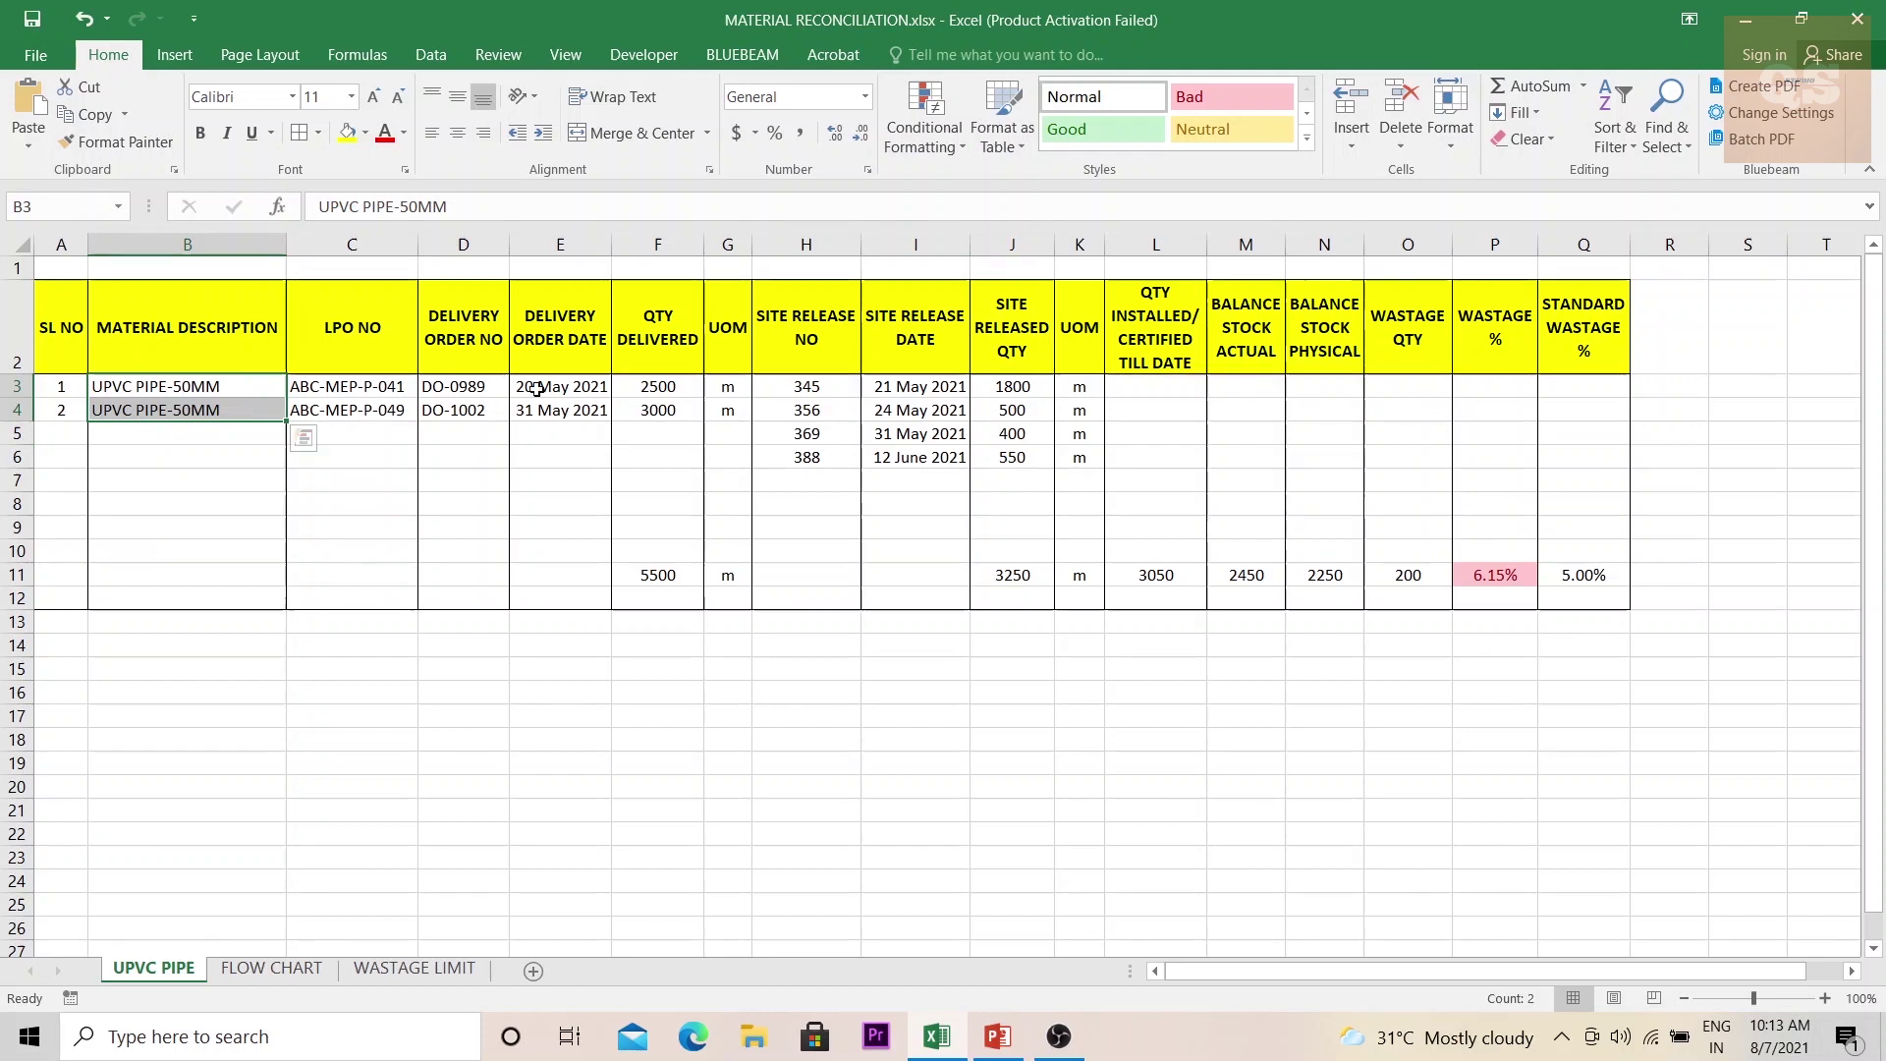
left_click_drag(458, 386, 469, 412)
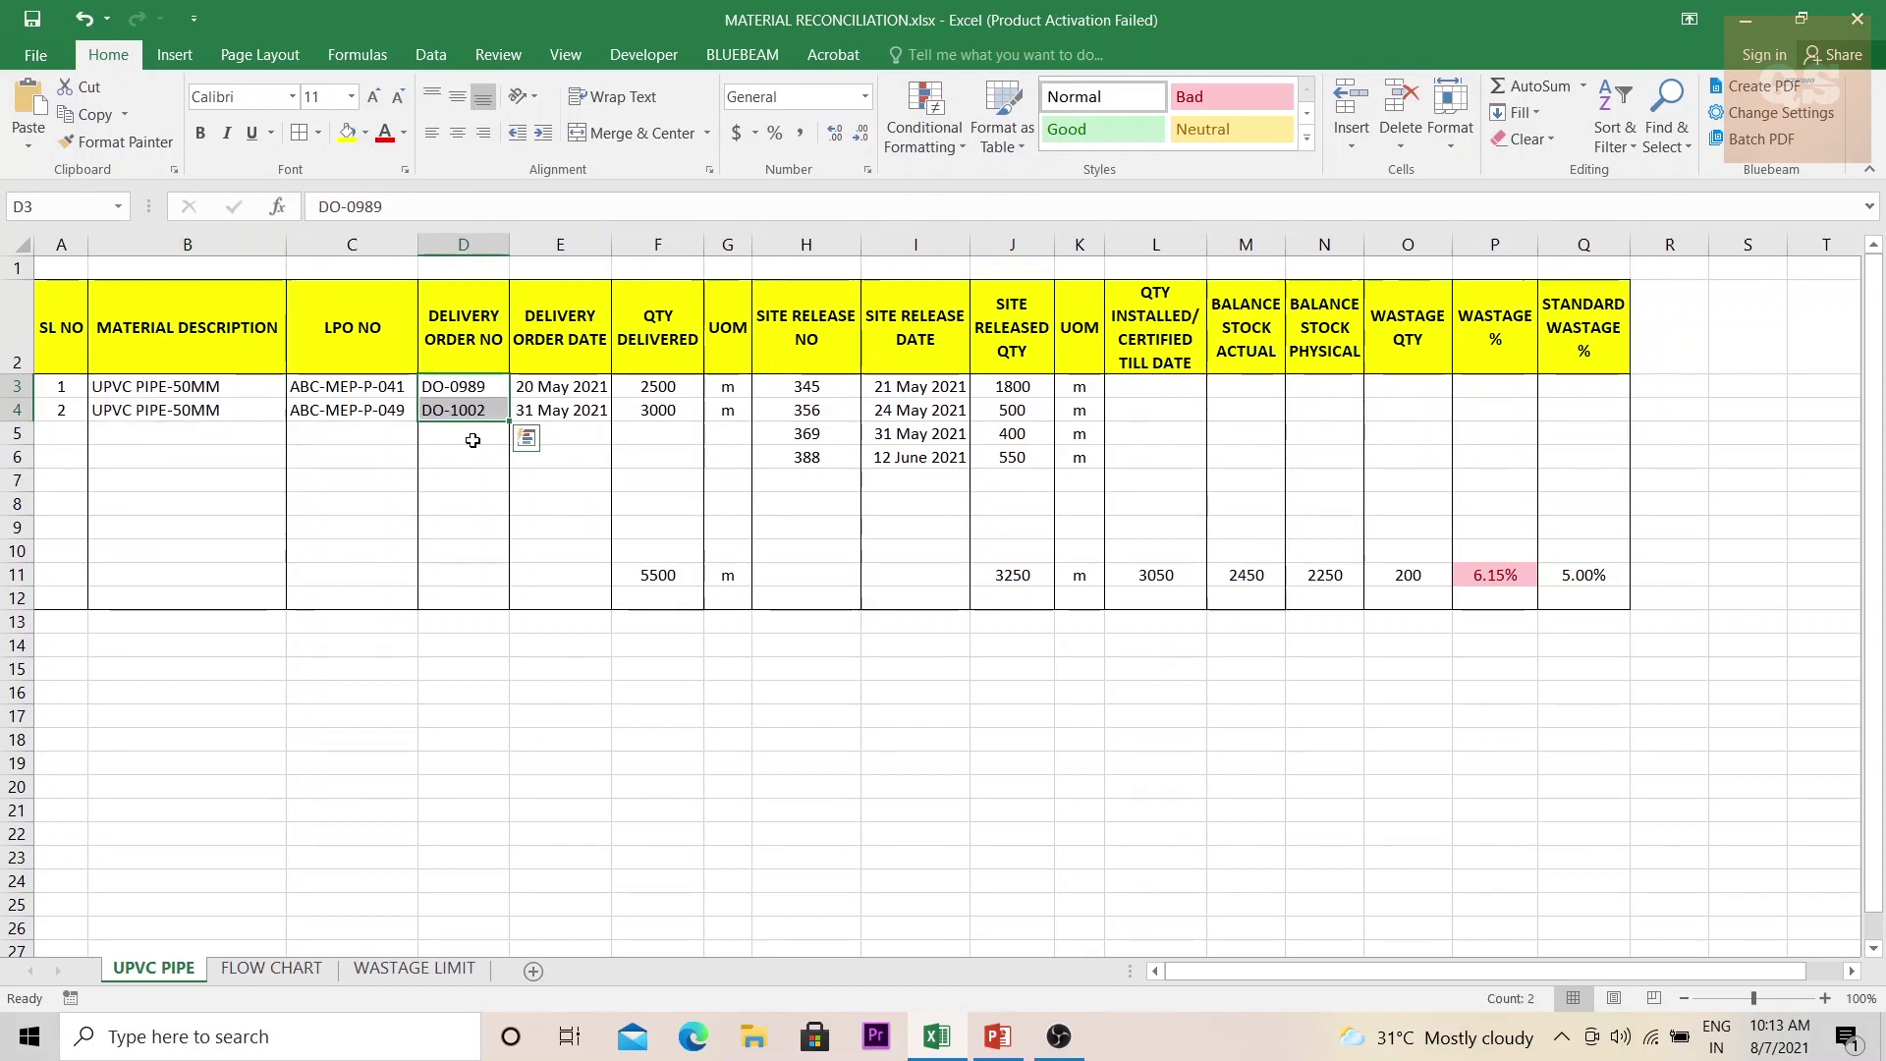
left_click(226, 410)
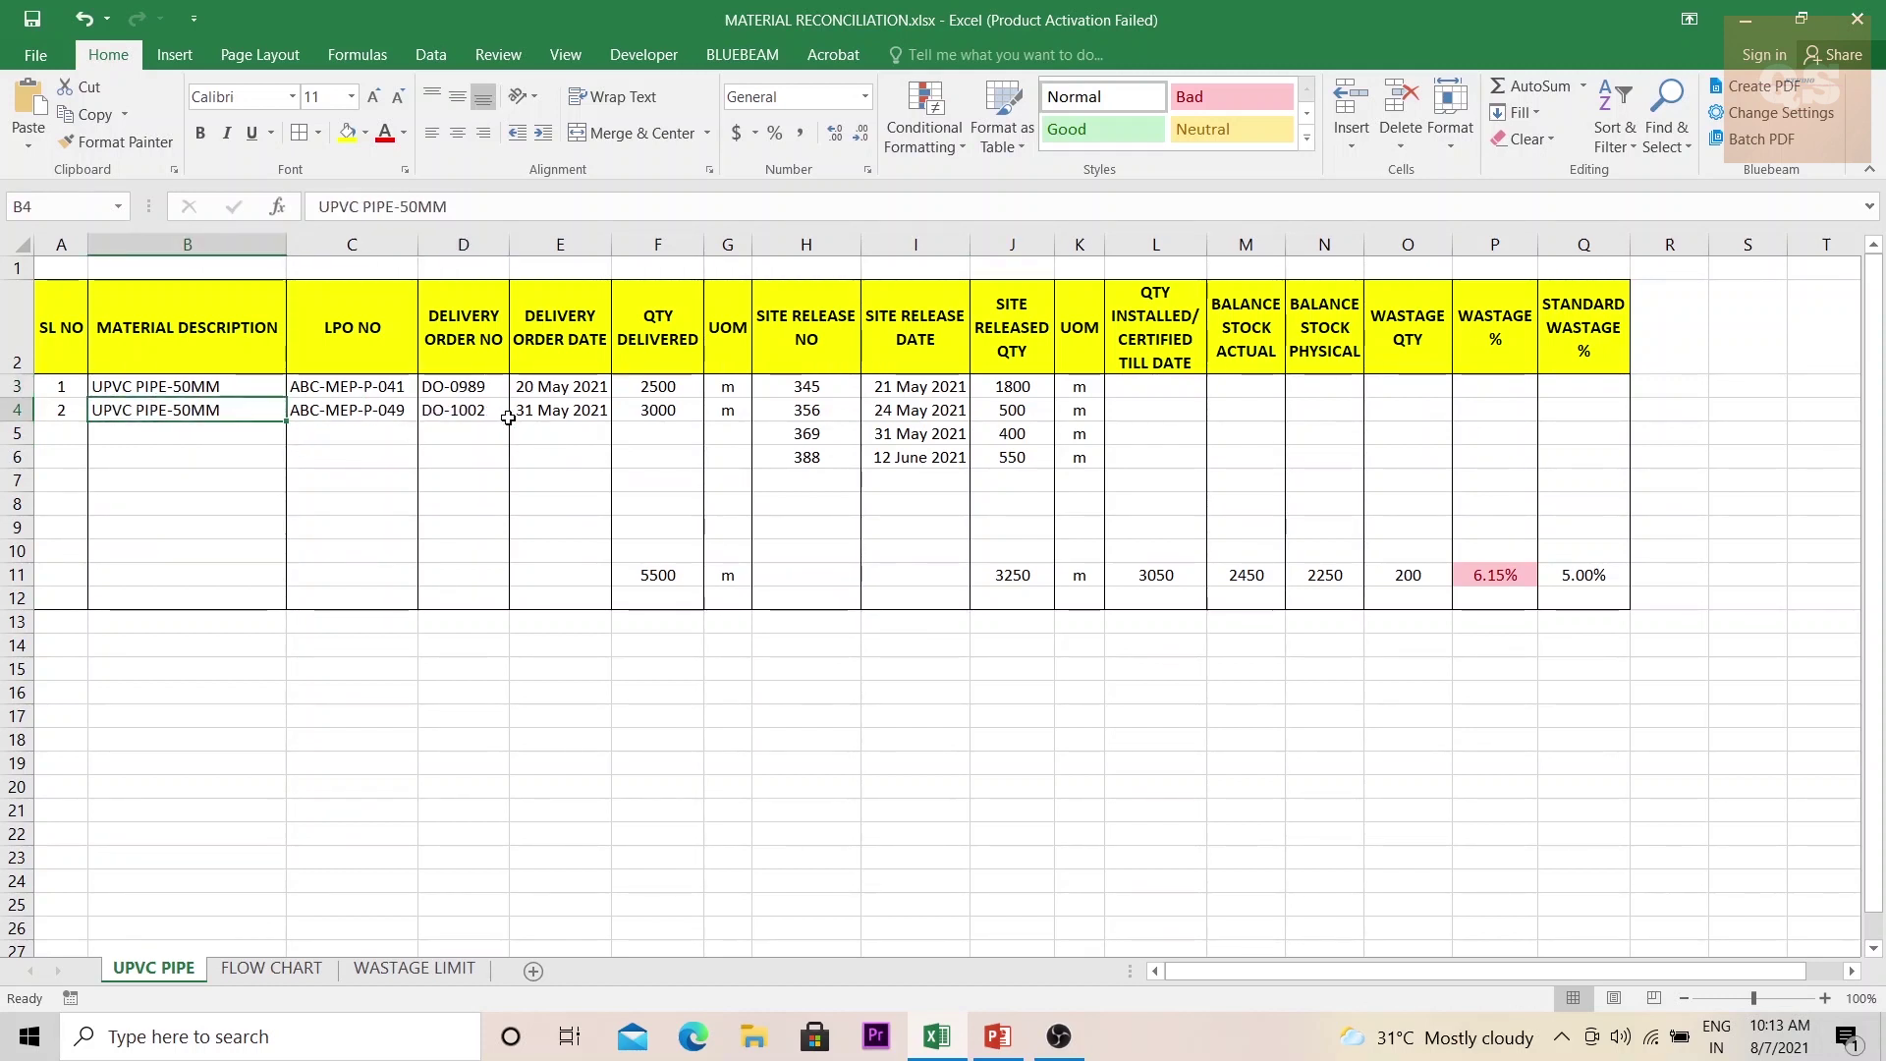
mouse_move(458, 386)
left_mouse_down()
mouse_move(462, 410)
mouse_move(374, 411)
mouse_move(476, 413)
left_mouse_up()
left_click_drag(667, 386, 668, 410)
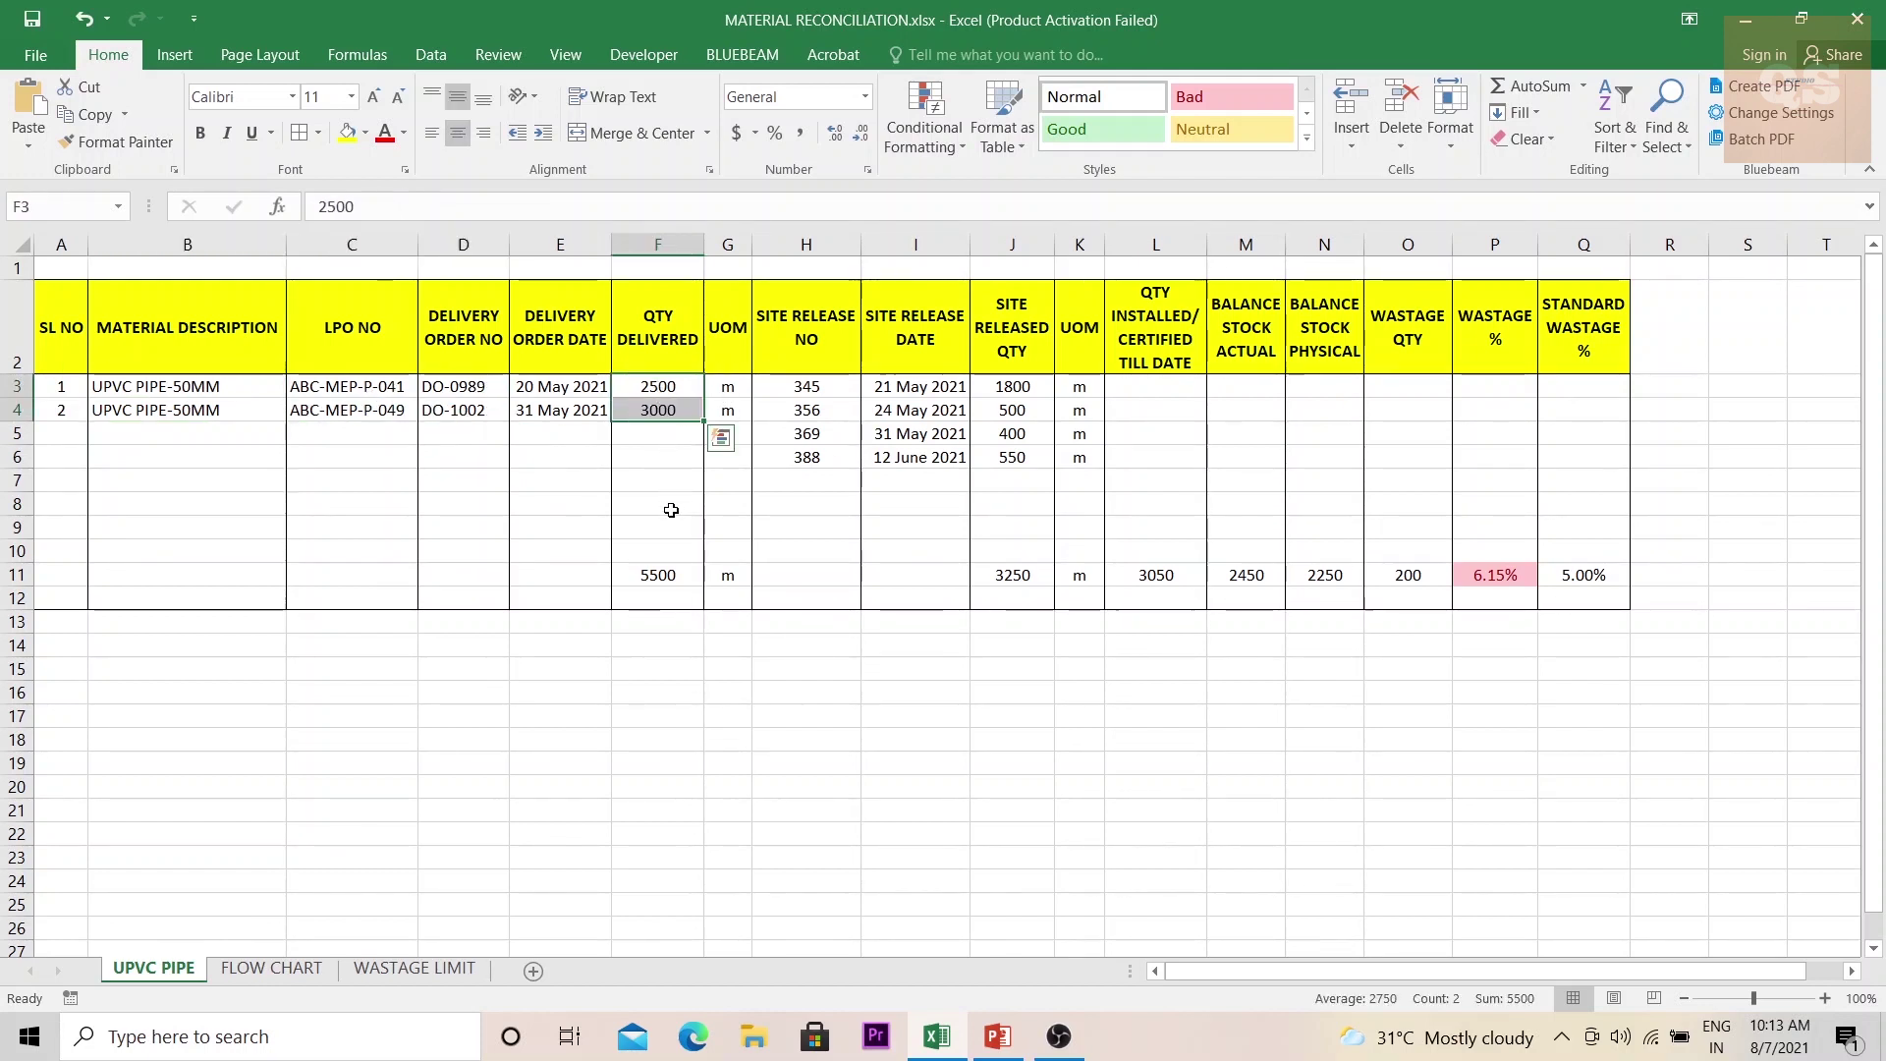
left_click(661, 578)
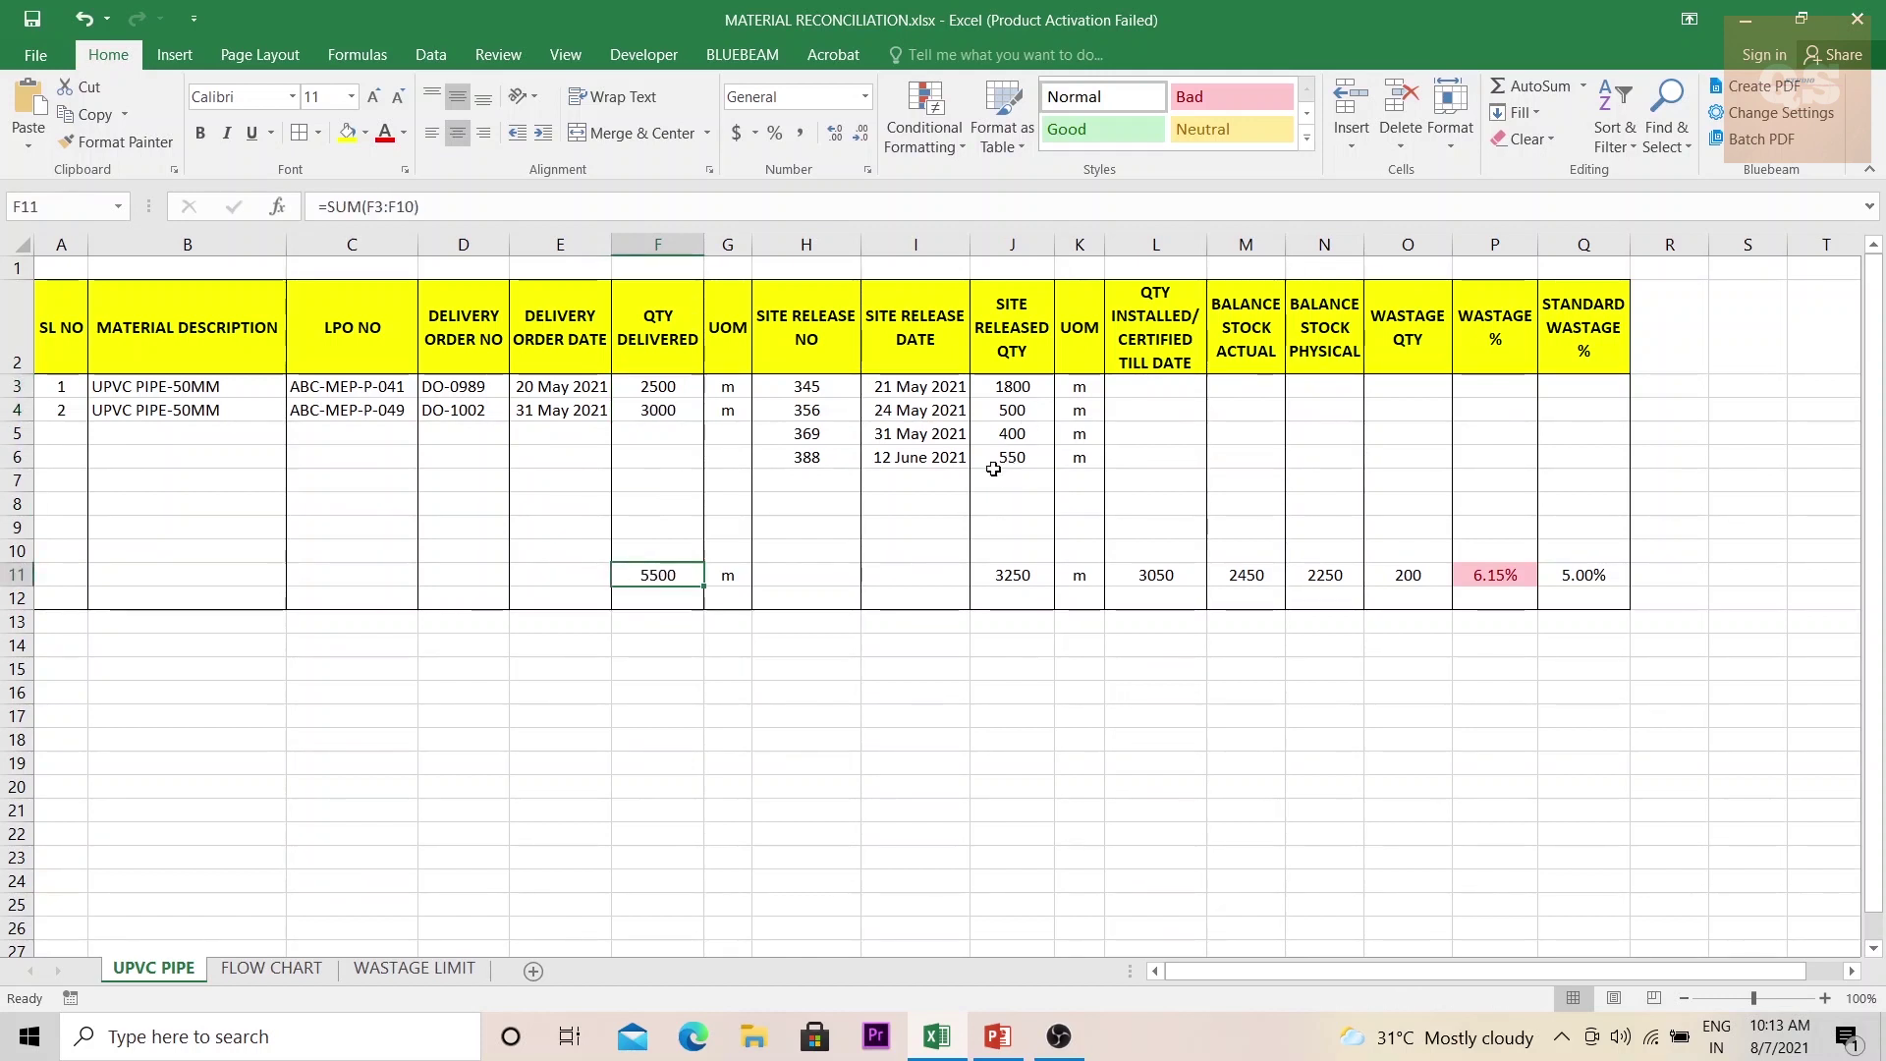
left_click(1023, 576)
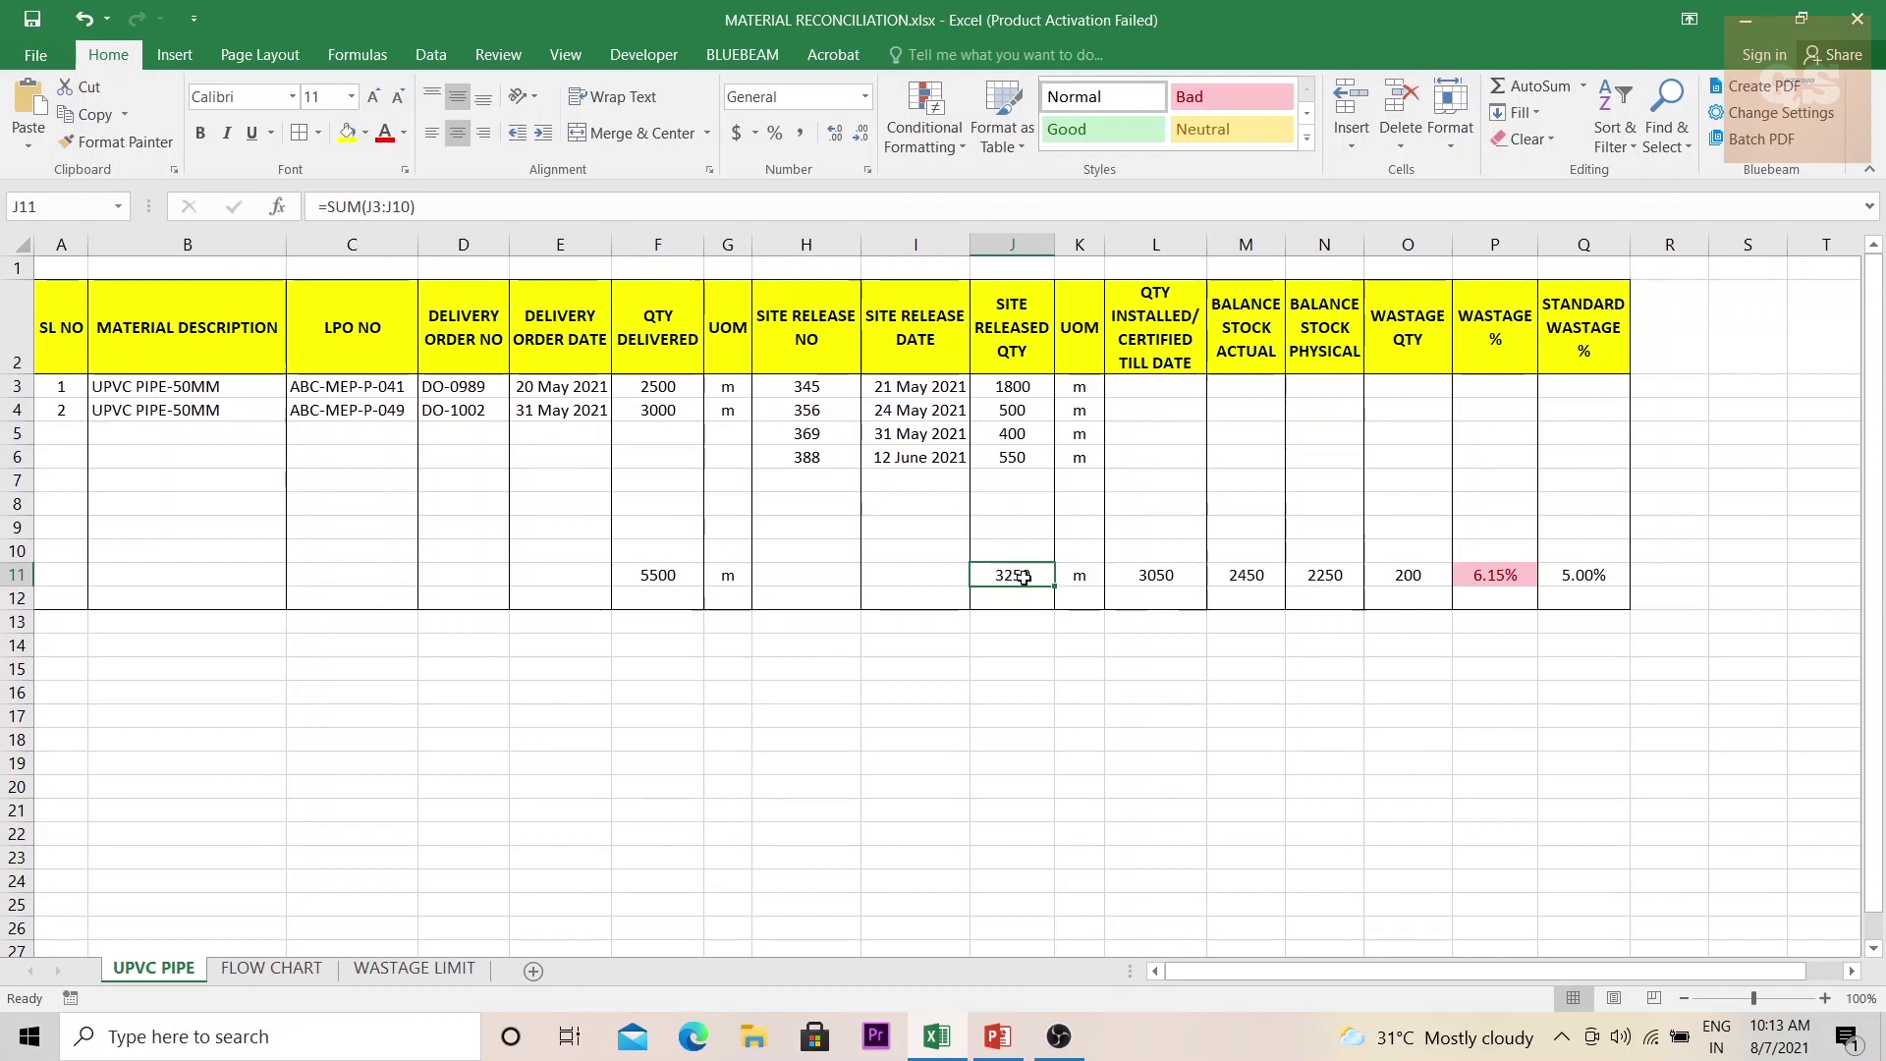
Examine the last released quantity and each delivery's order number, date and quantity, along with the delivered total.
left_click(660, 504)
left_click(660, 479)
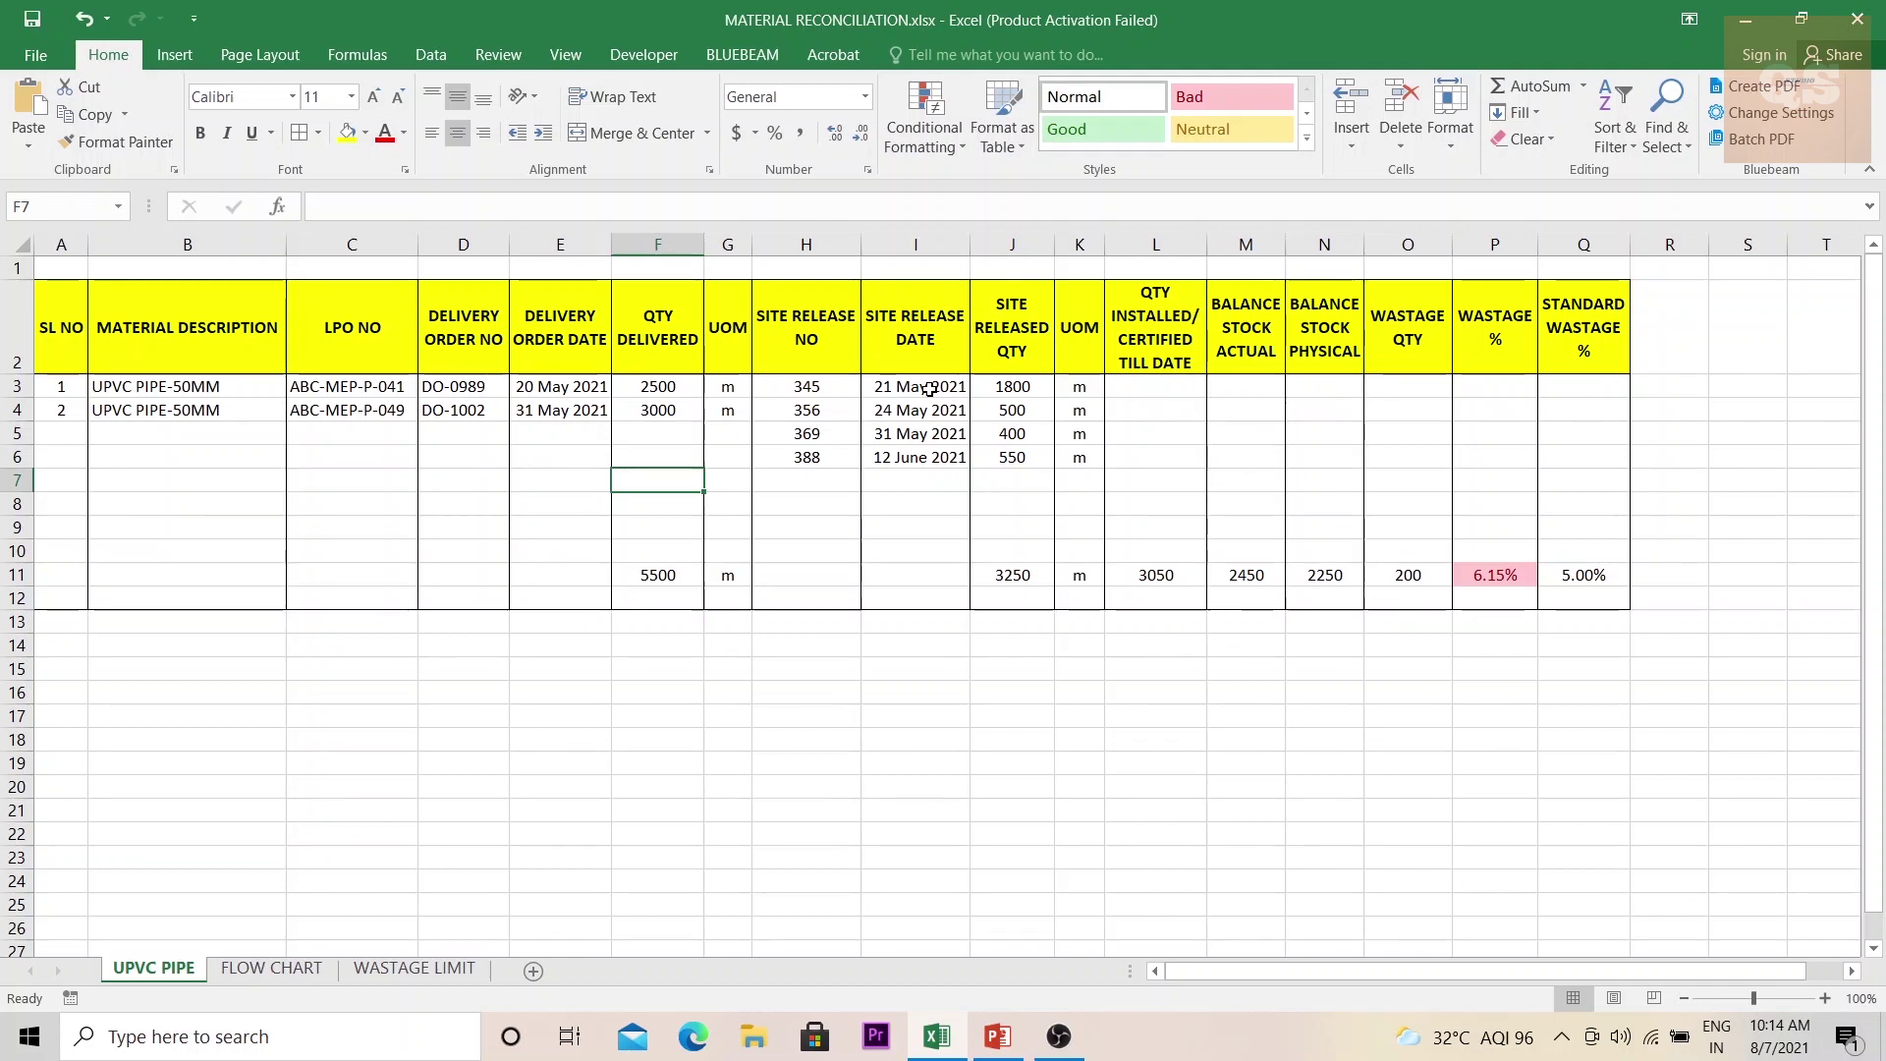
left_click(1018, 455)
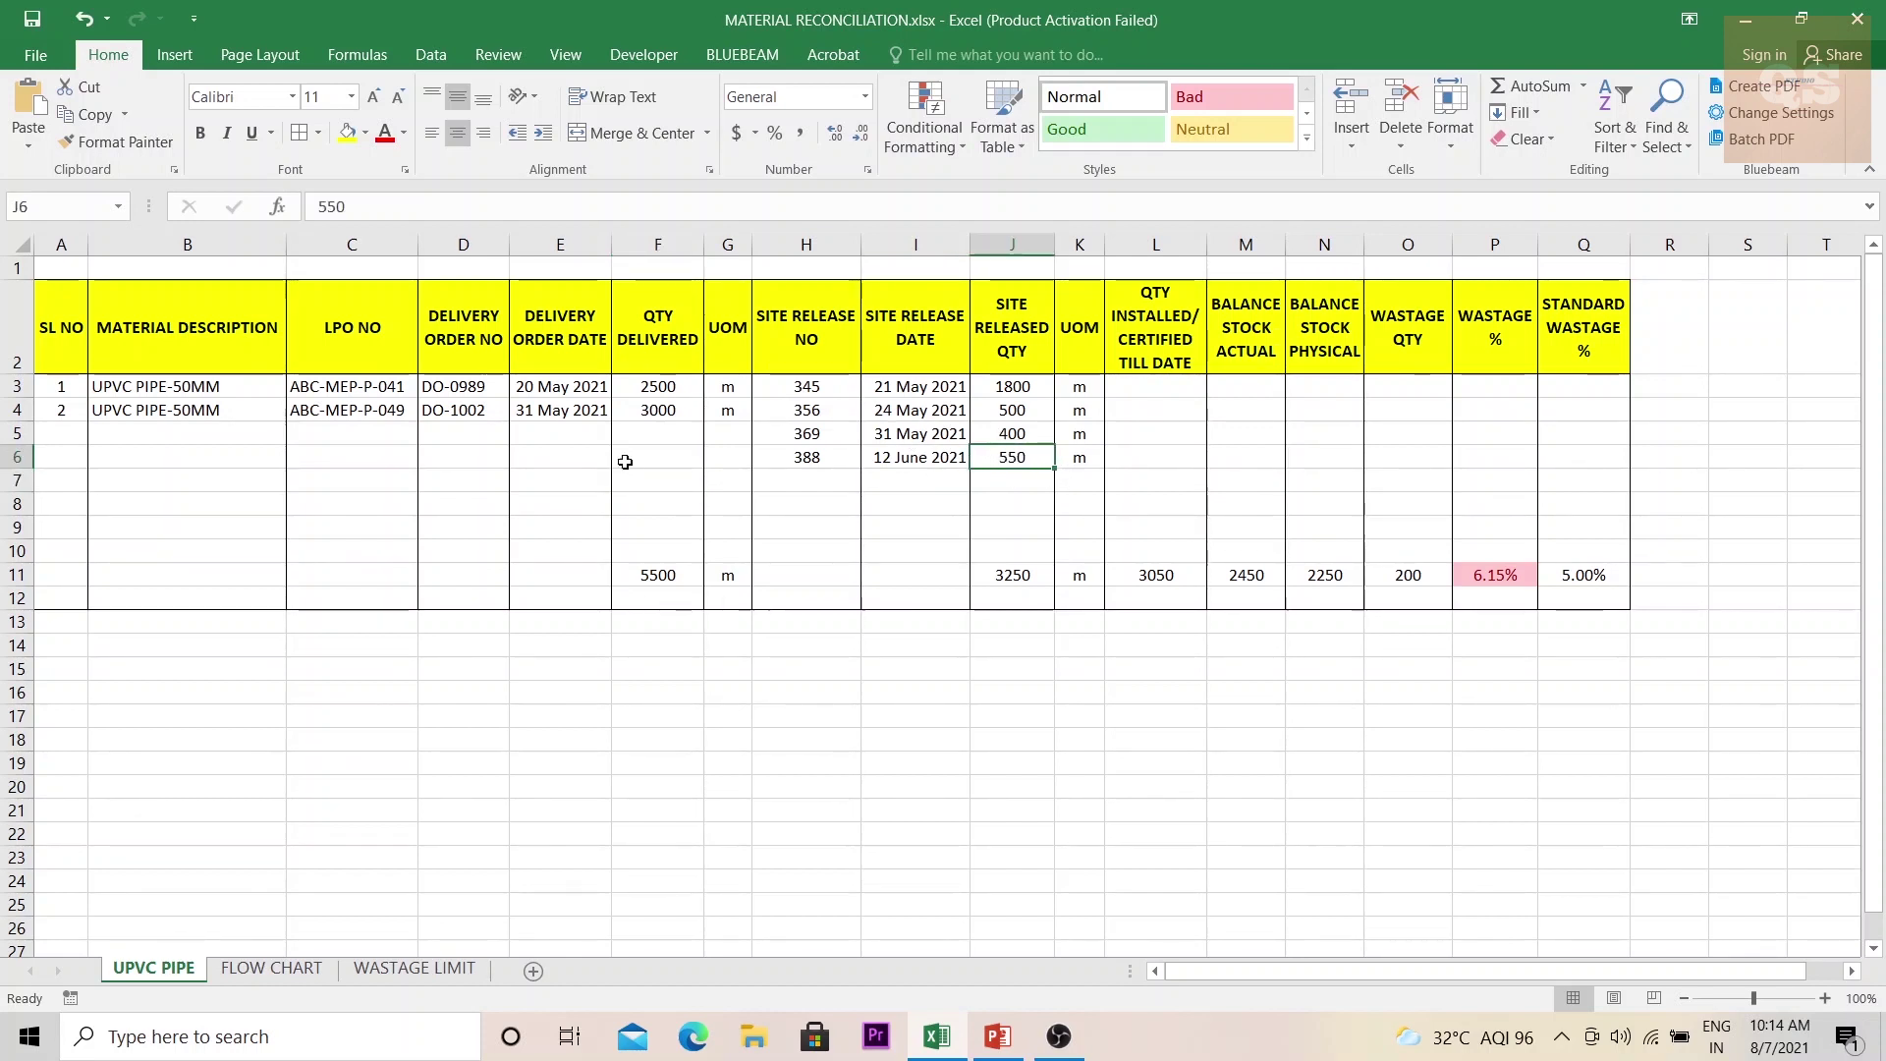
left_click_drag(451, 391, 653, 389)
left_click_drag(457, 414, 654, 414)
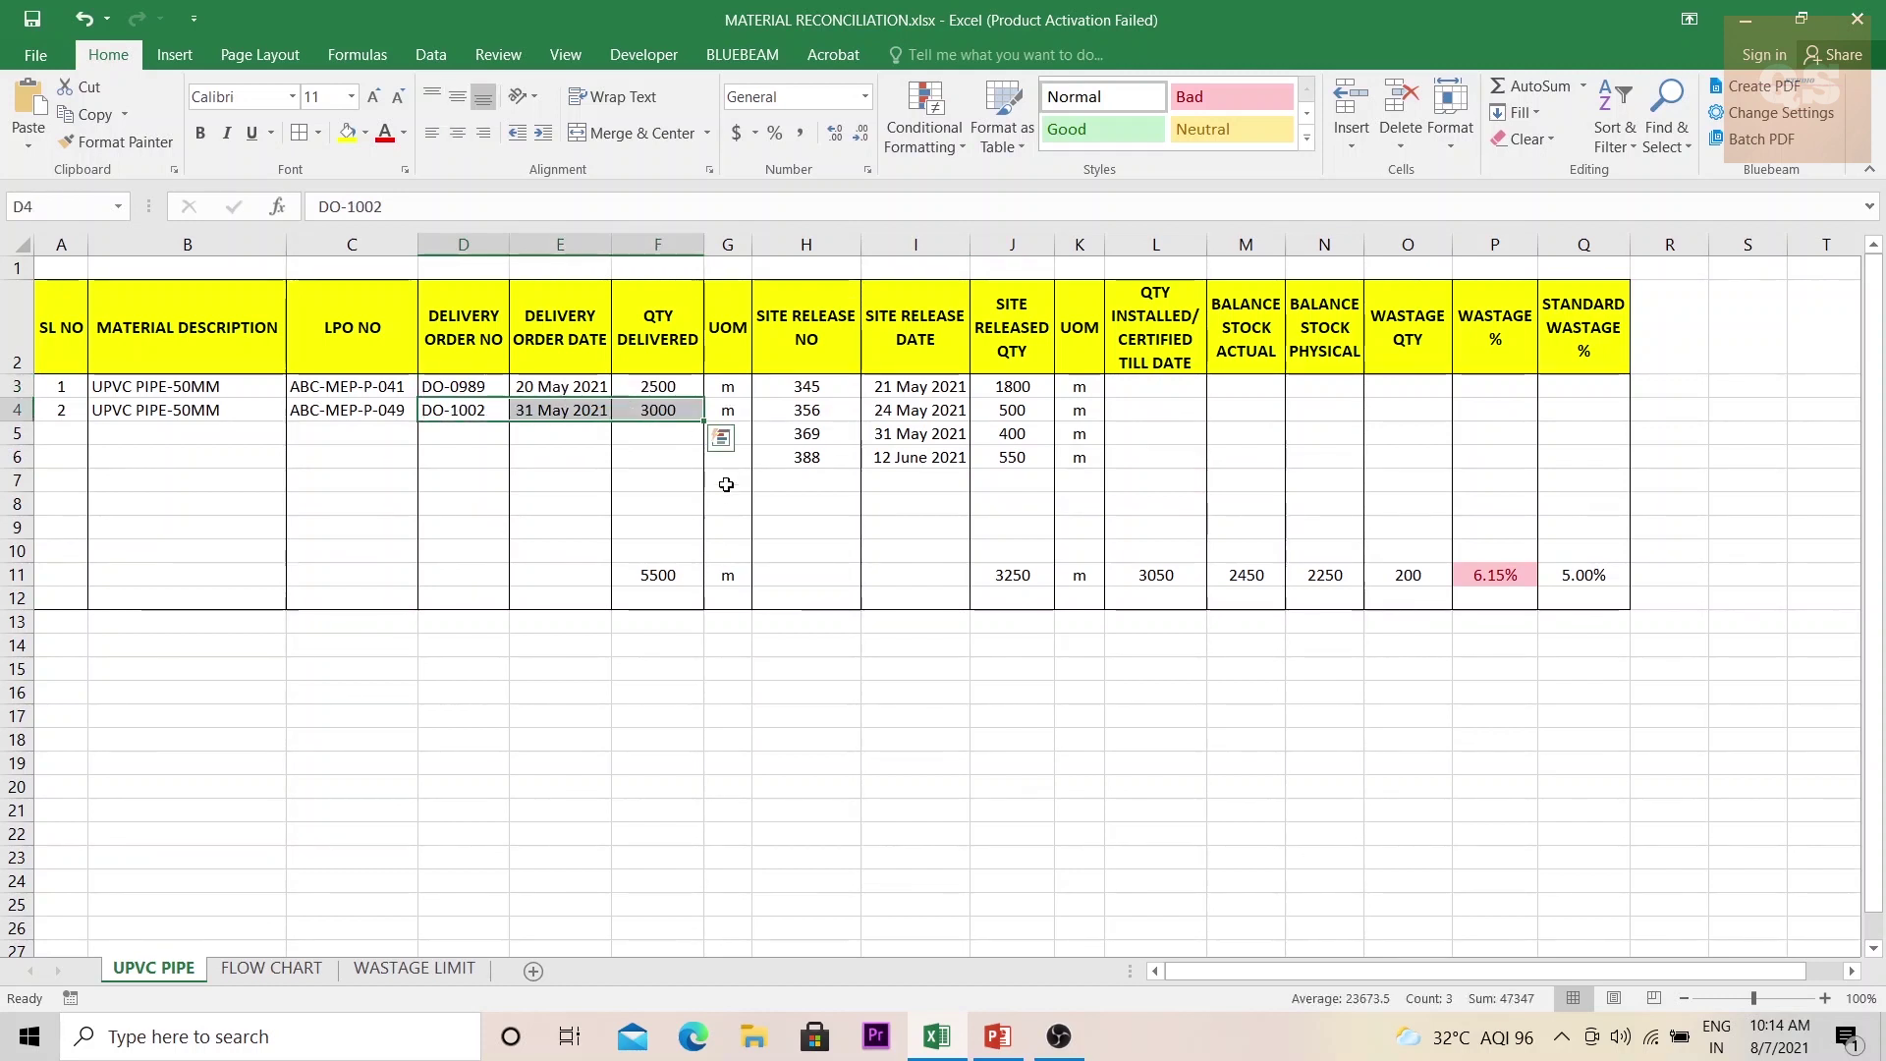
left_click(677, 577)
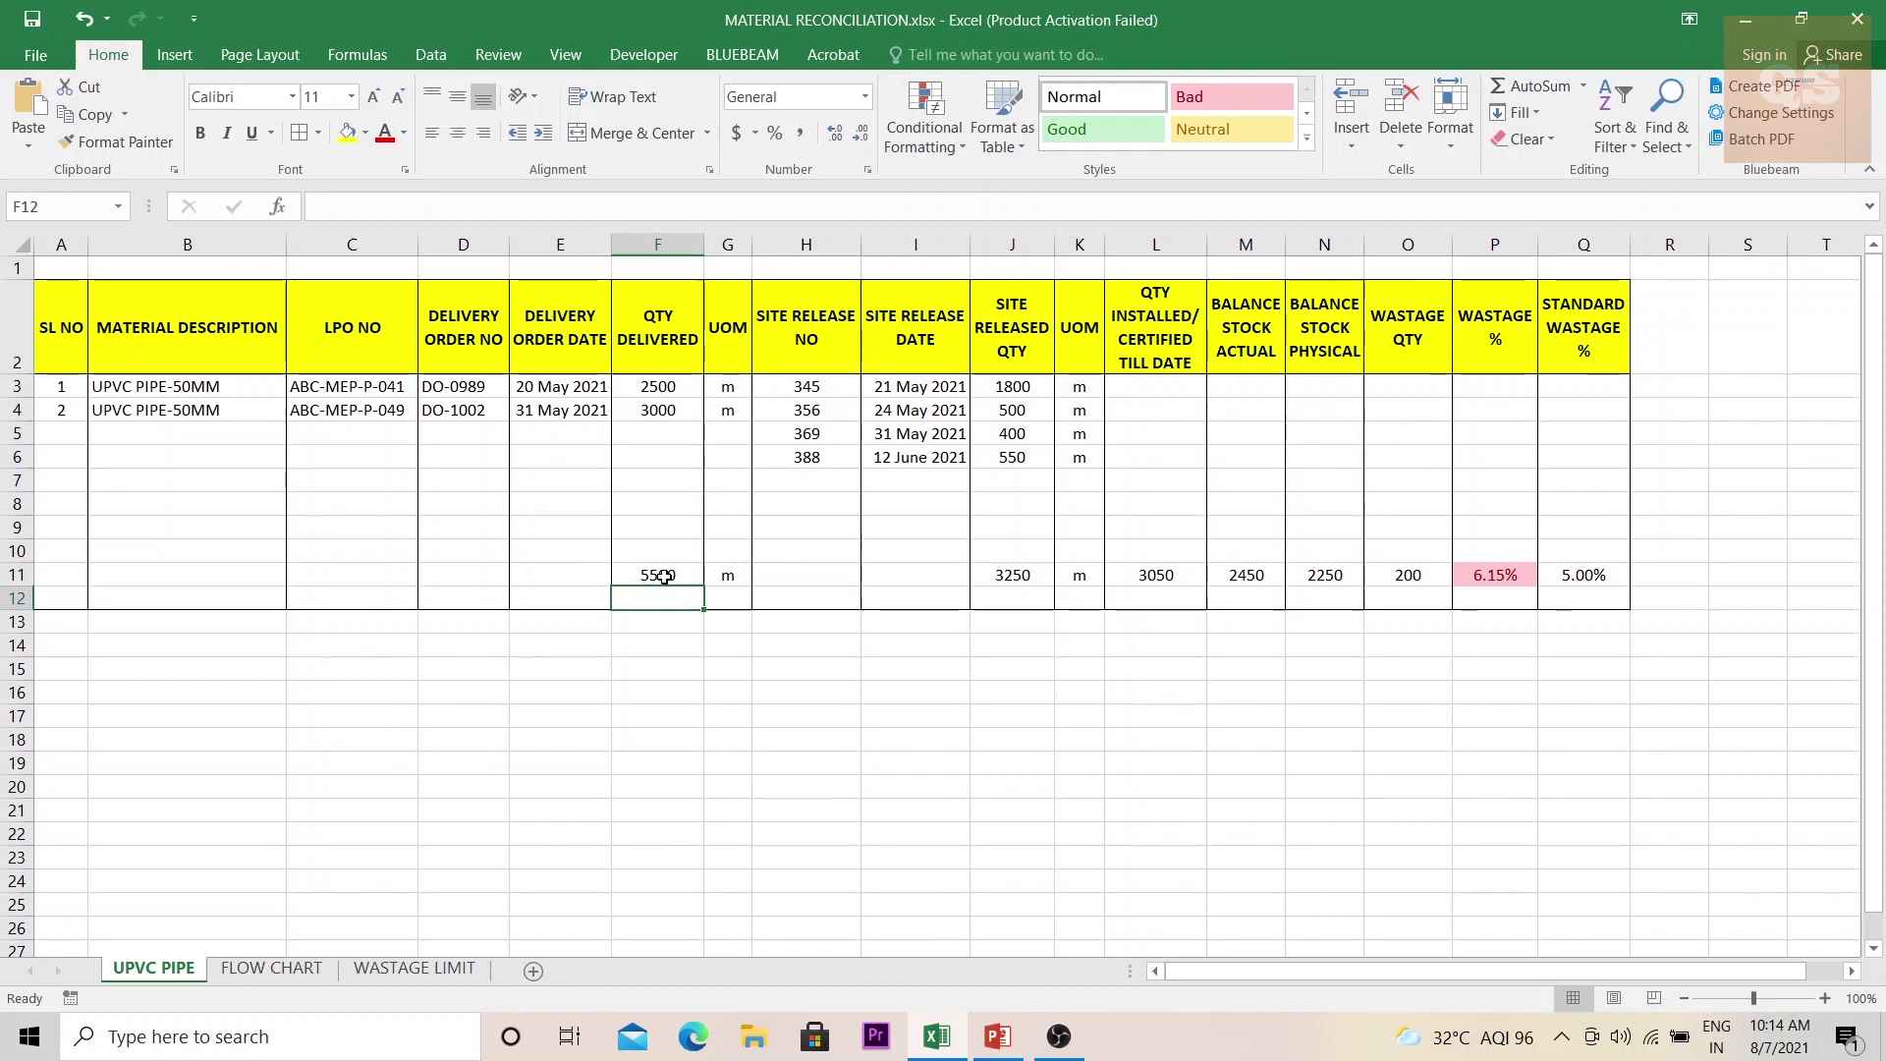
Examine the blank entry rows in the delivered and released quantity columns and the totals in row 11.
left_click_drag(660, 576, 943, 580)
left_click_drag(656, 457, 654, 540)
left_click_drag(1010, 502, 1010, 548)
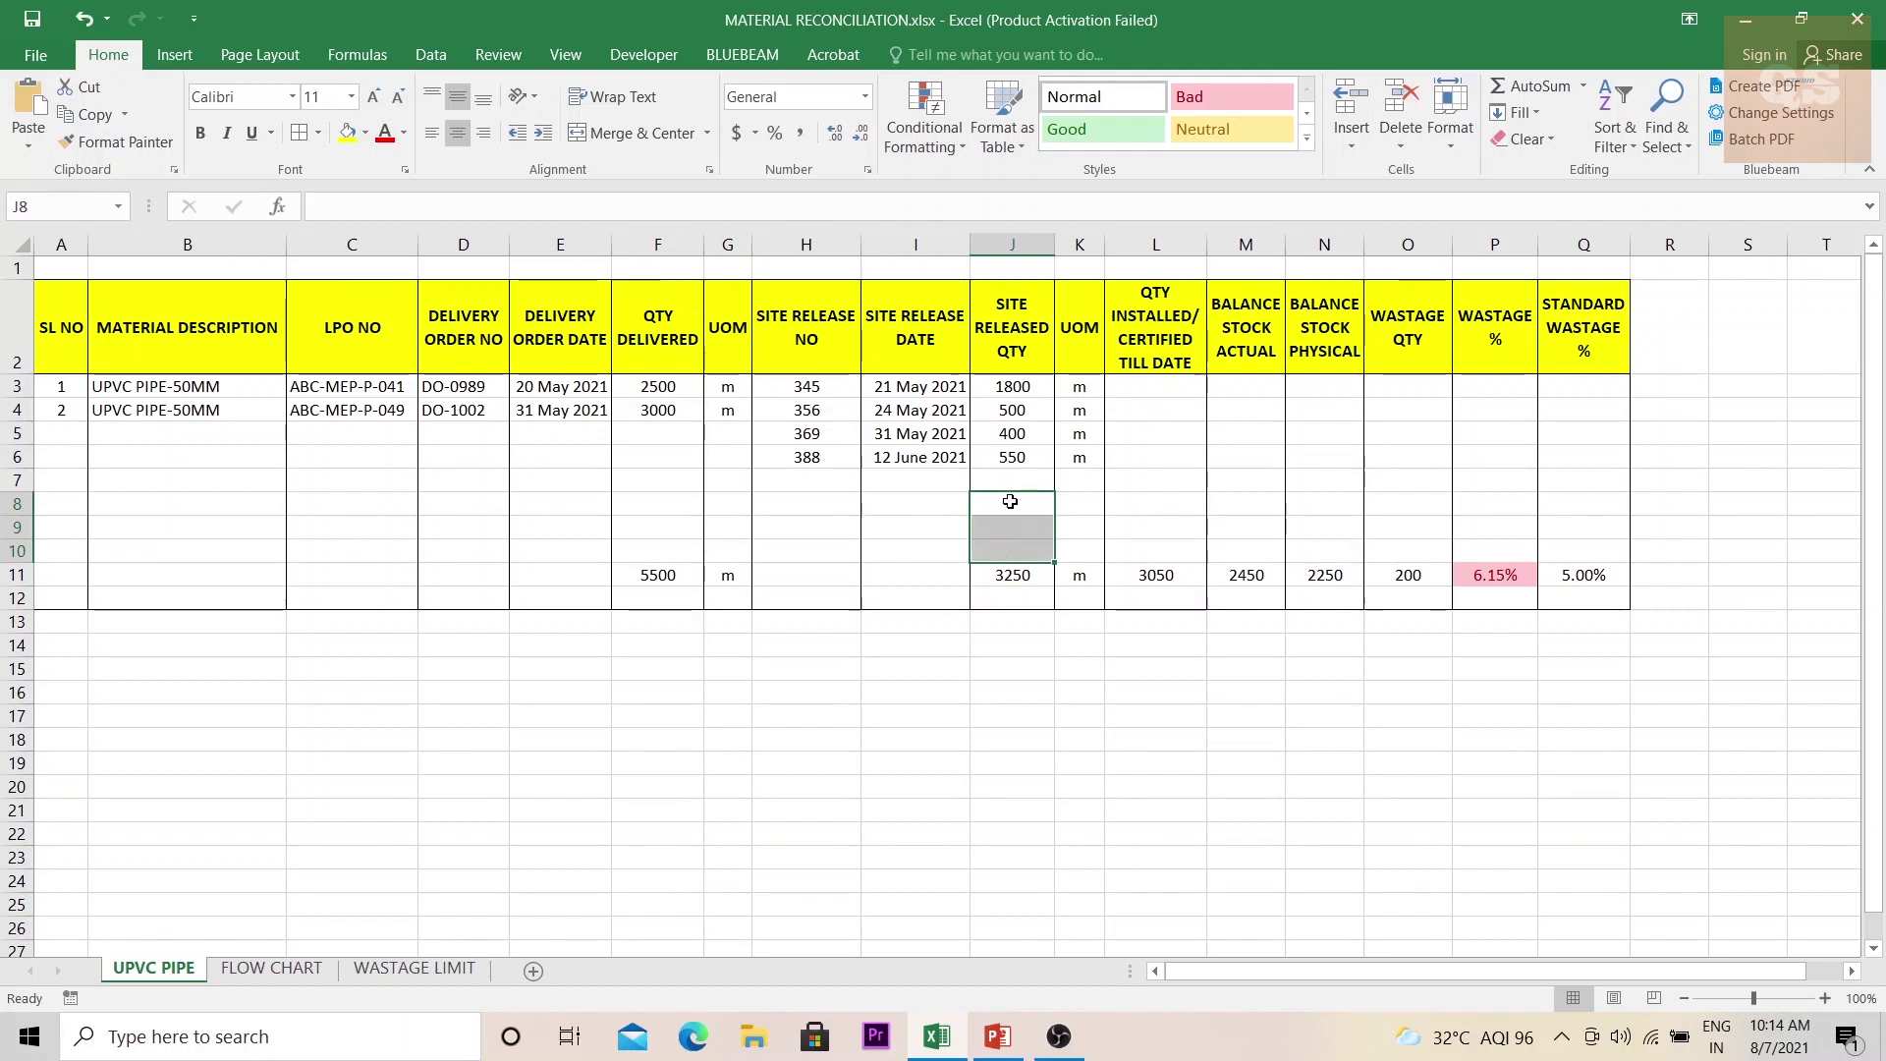
left_click_drag(1010, 482, 1010, 503)
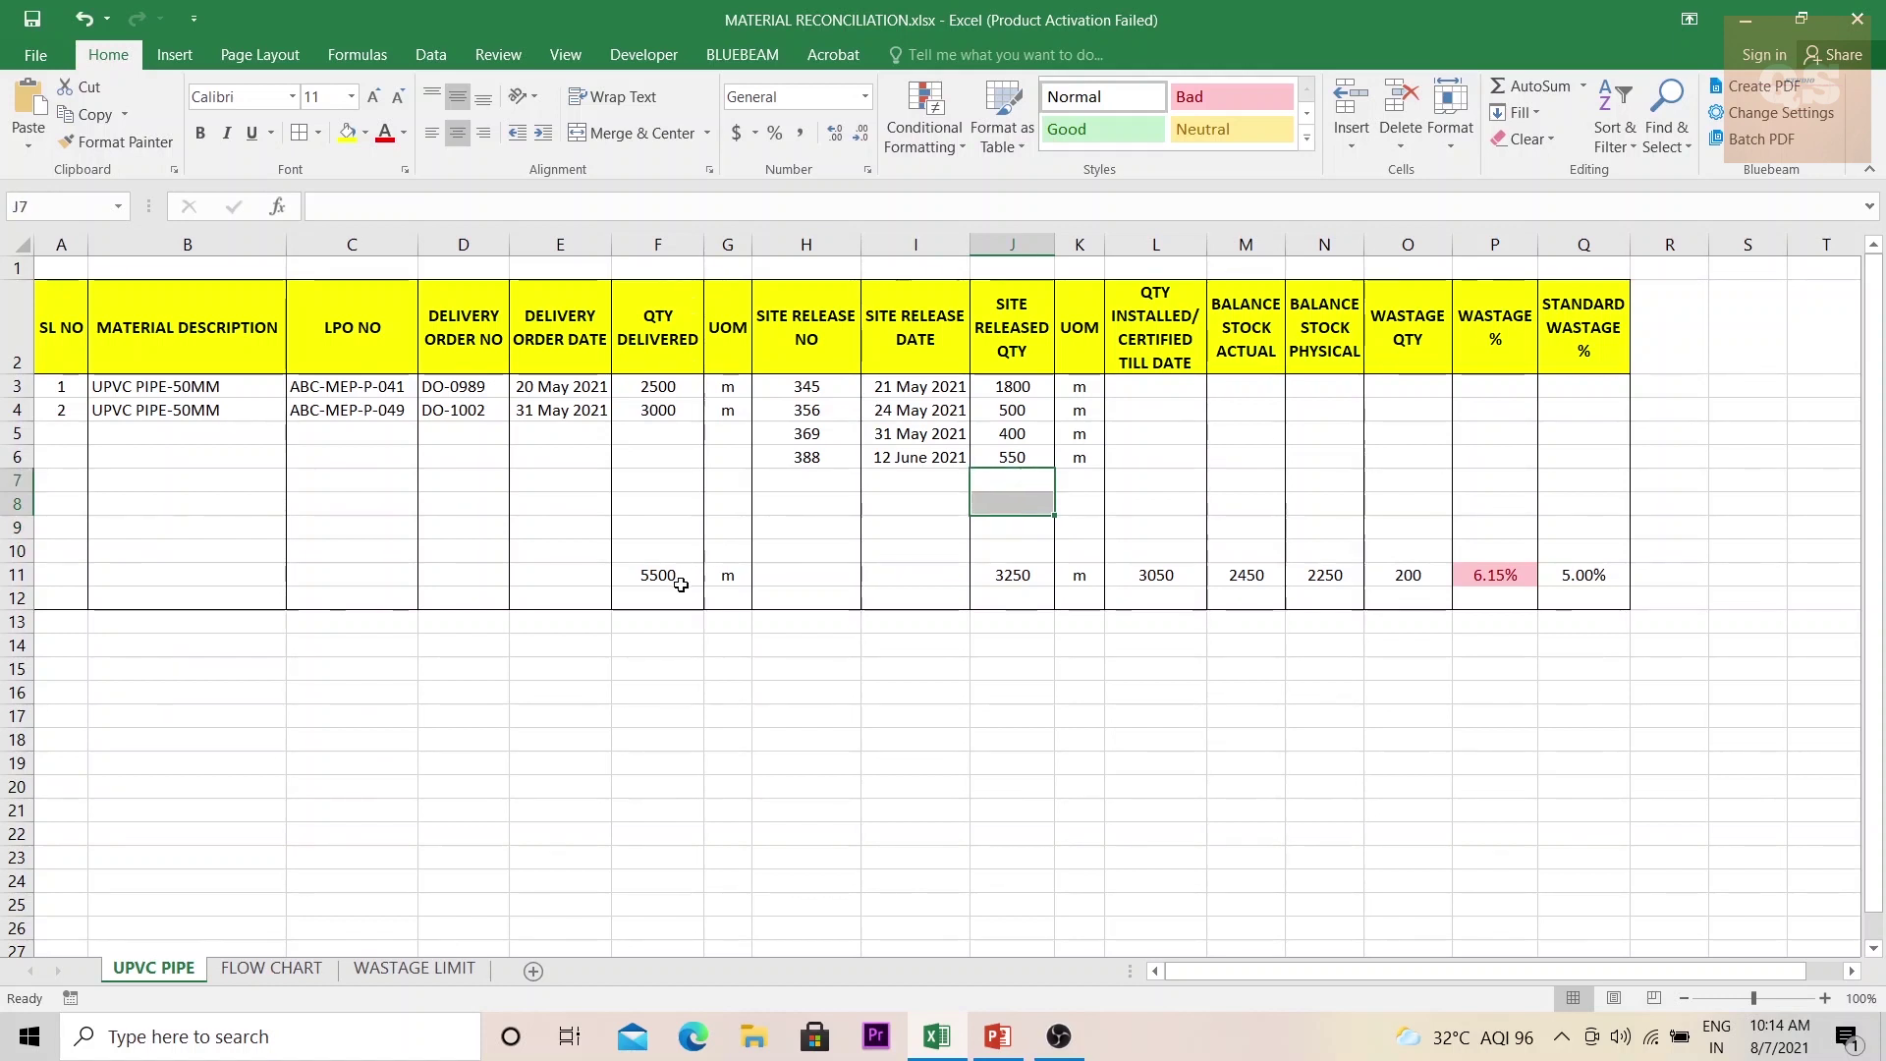
left_click(16, 575)
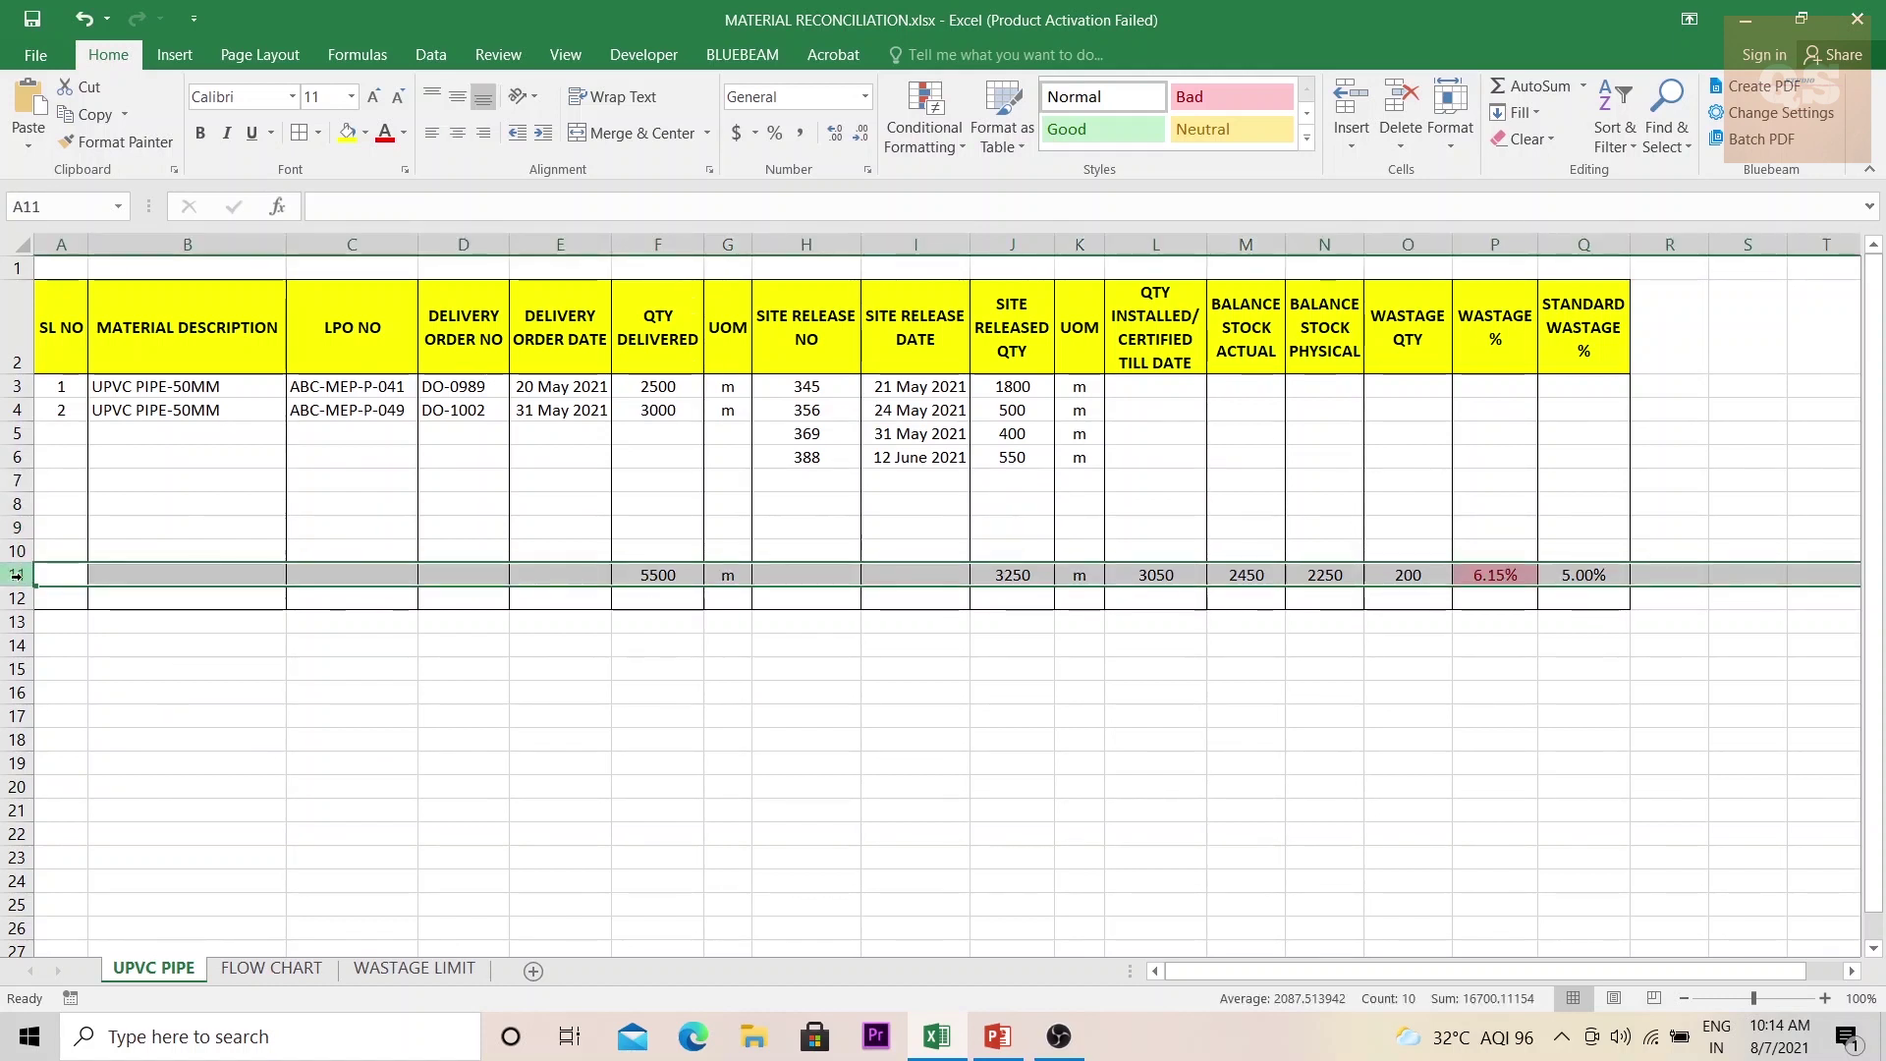
left_click(692, 650)
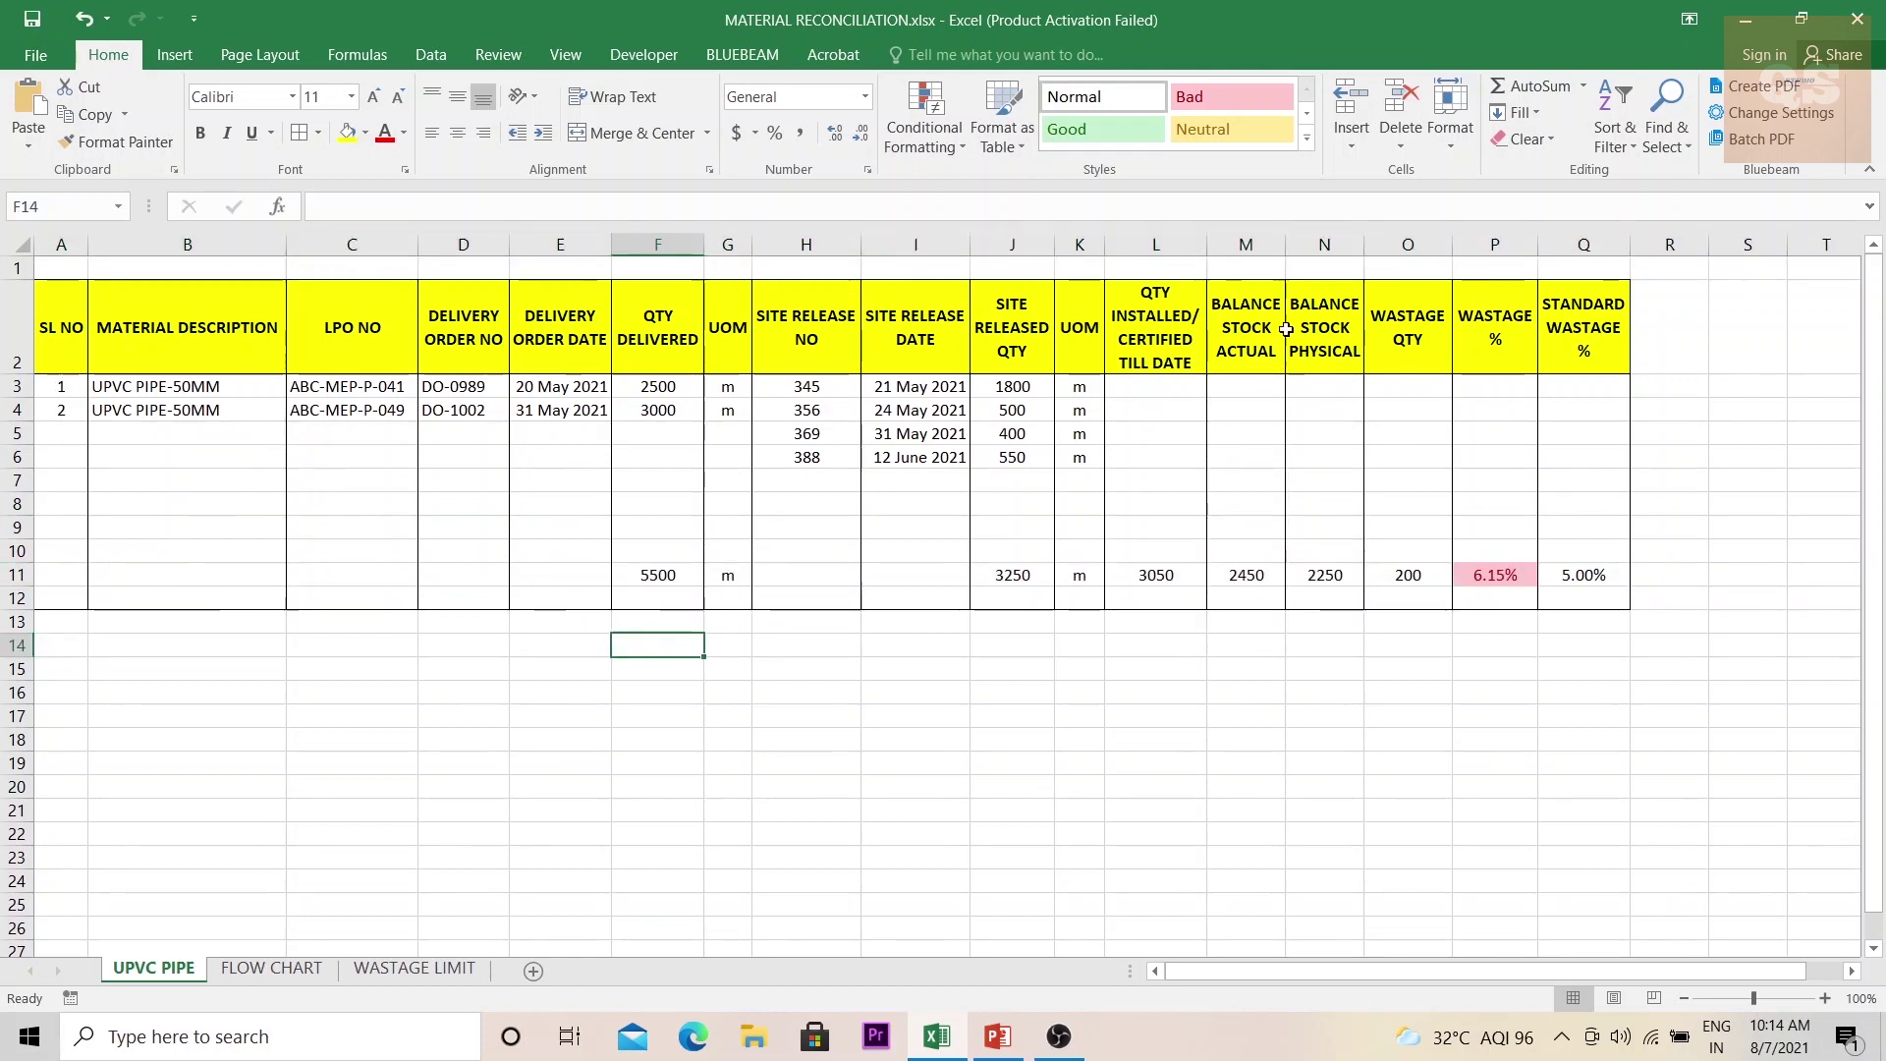
Compare the total delivered, site released and installed or certified pipe quantities in F11, J11 and L11.
left_click(662, 575)
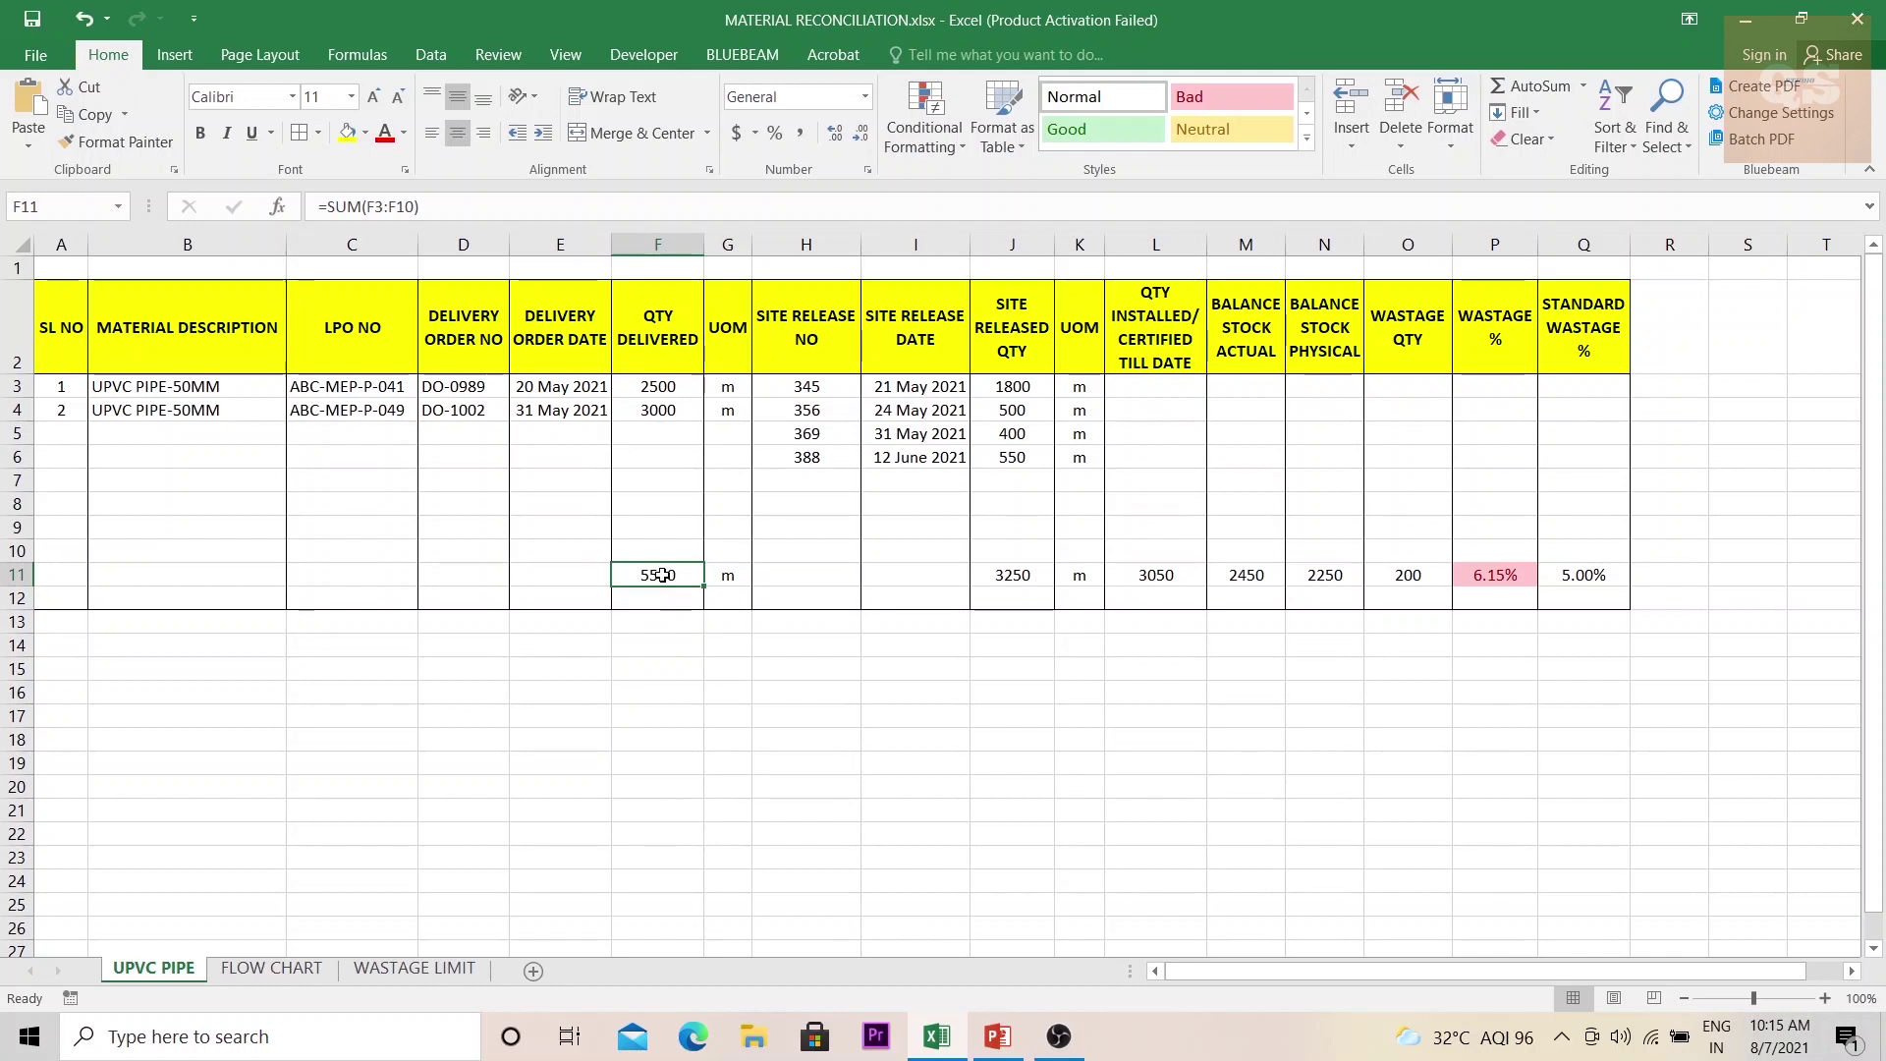
left_click(187, 406)
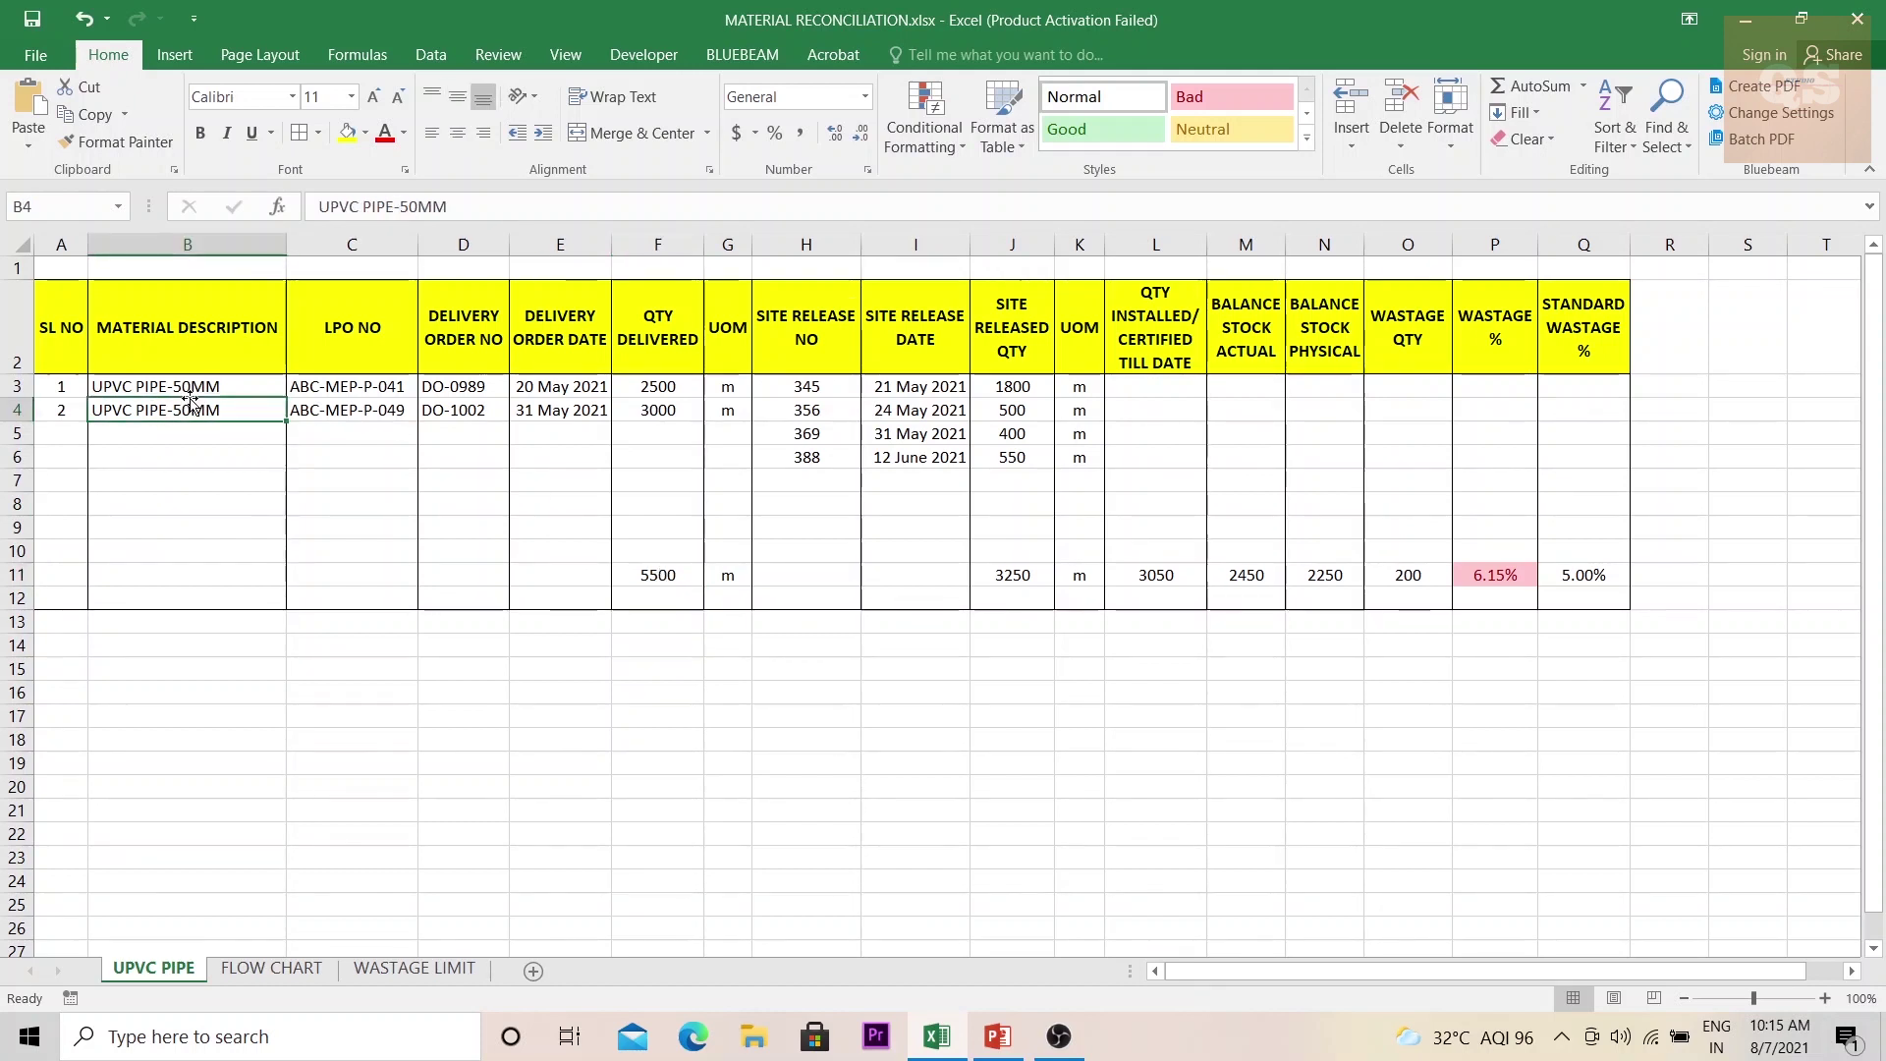
left_click(1010, 570)
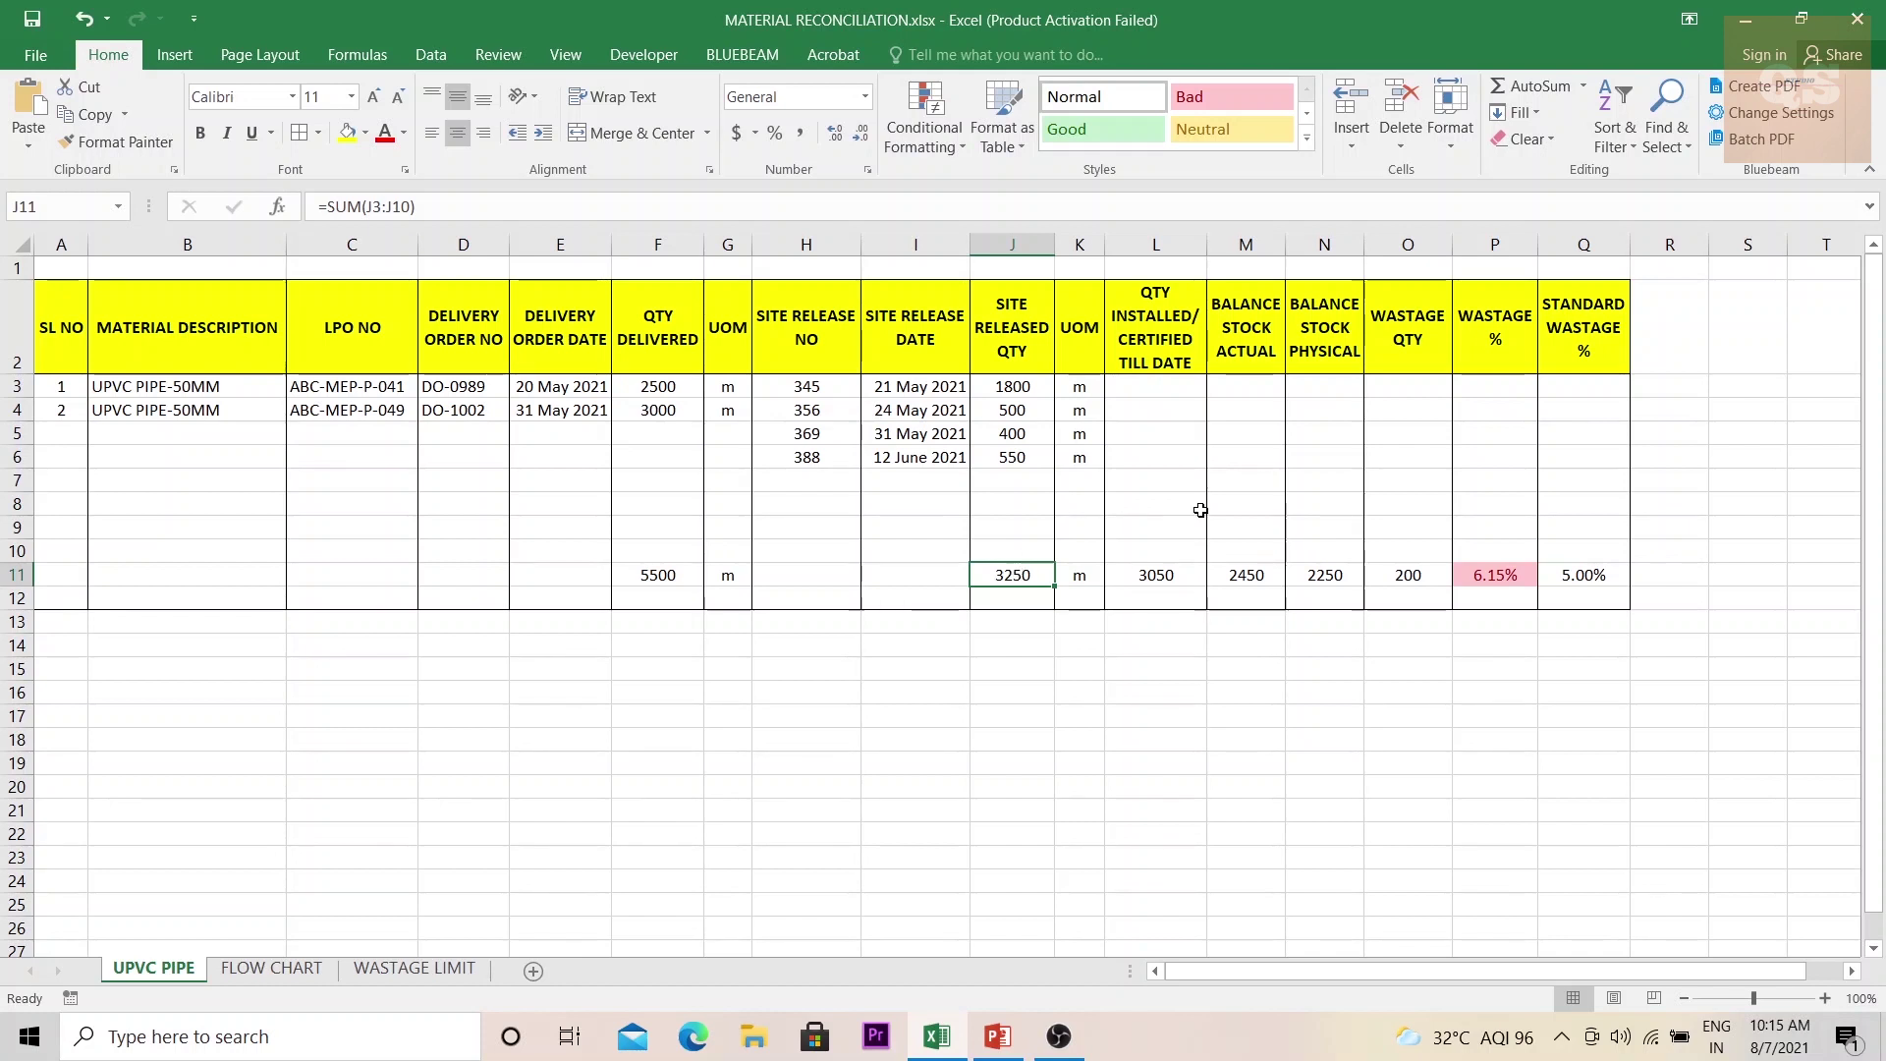
left_click_drag(660, 570, 1021, 576)
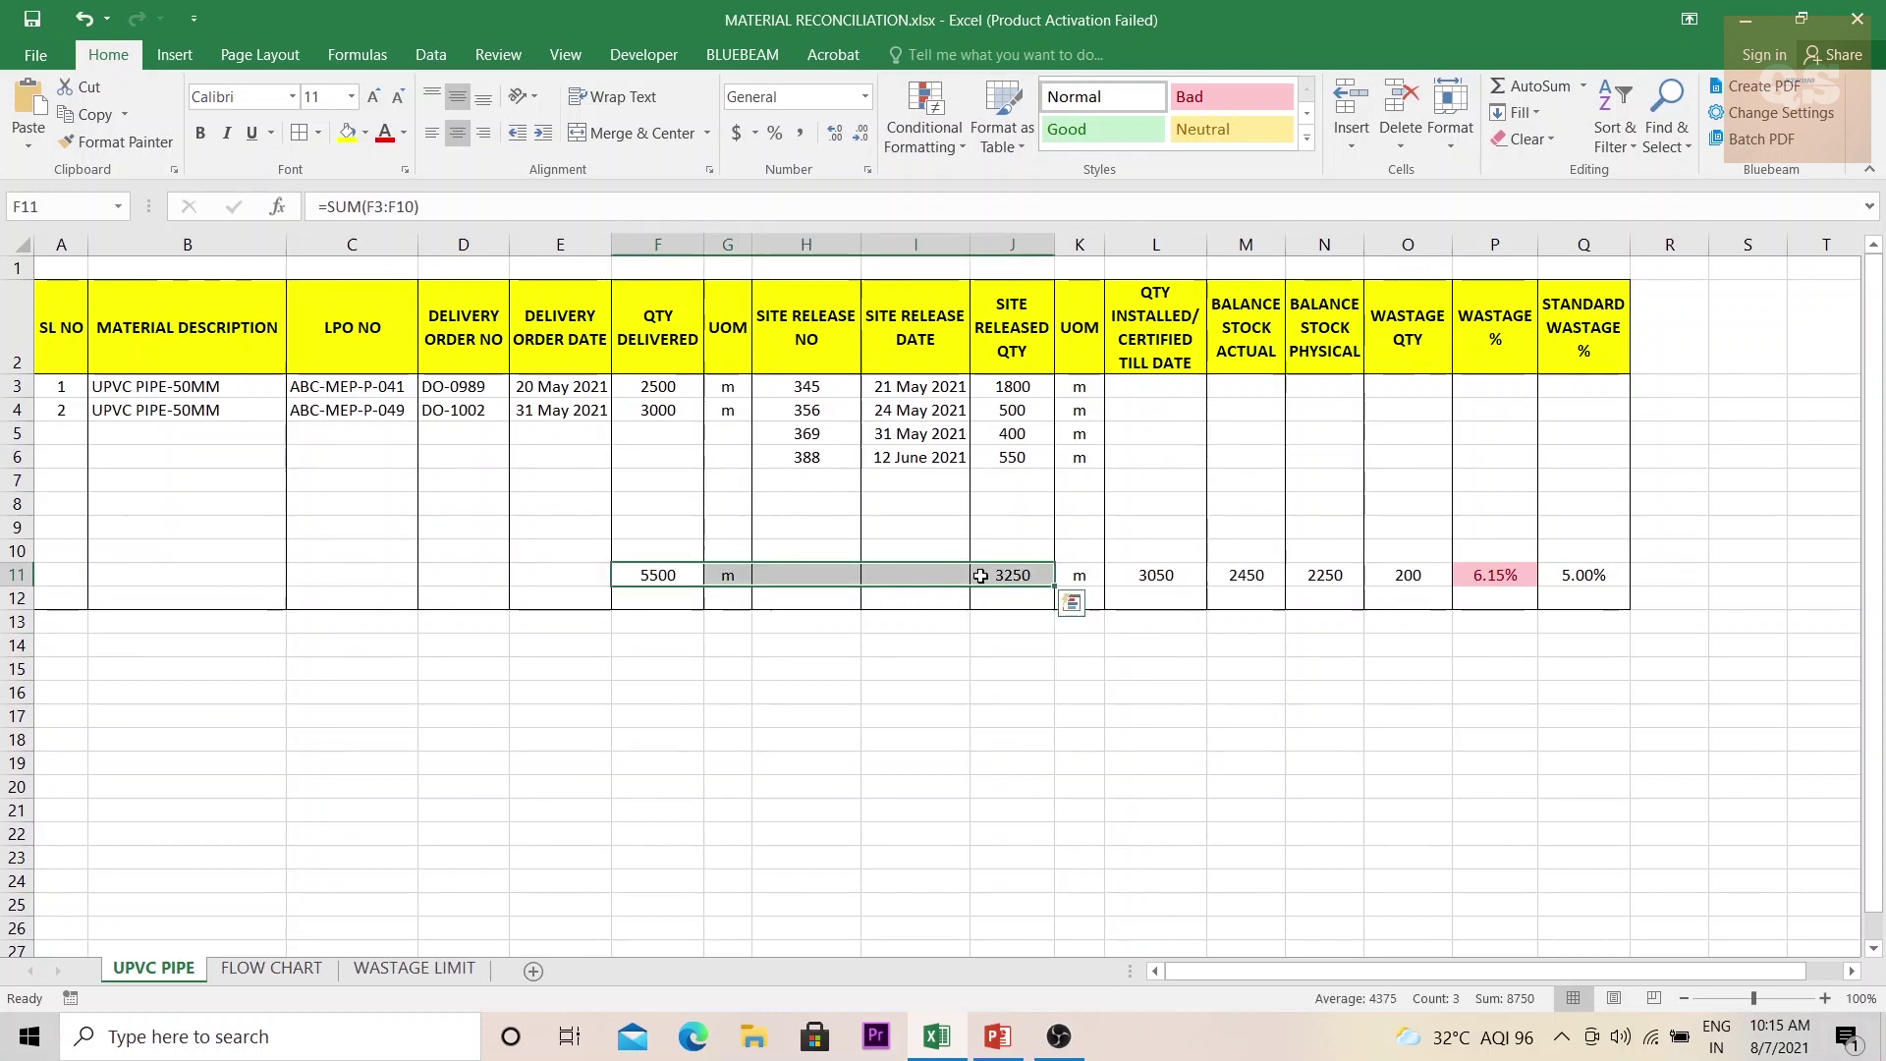
left_click(1186, 574)
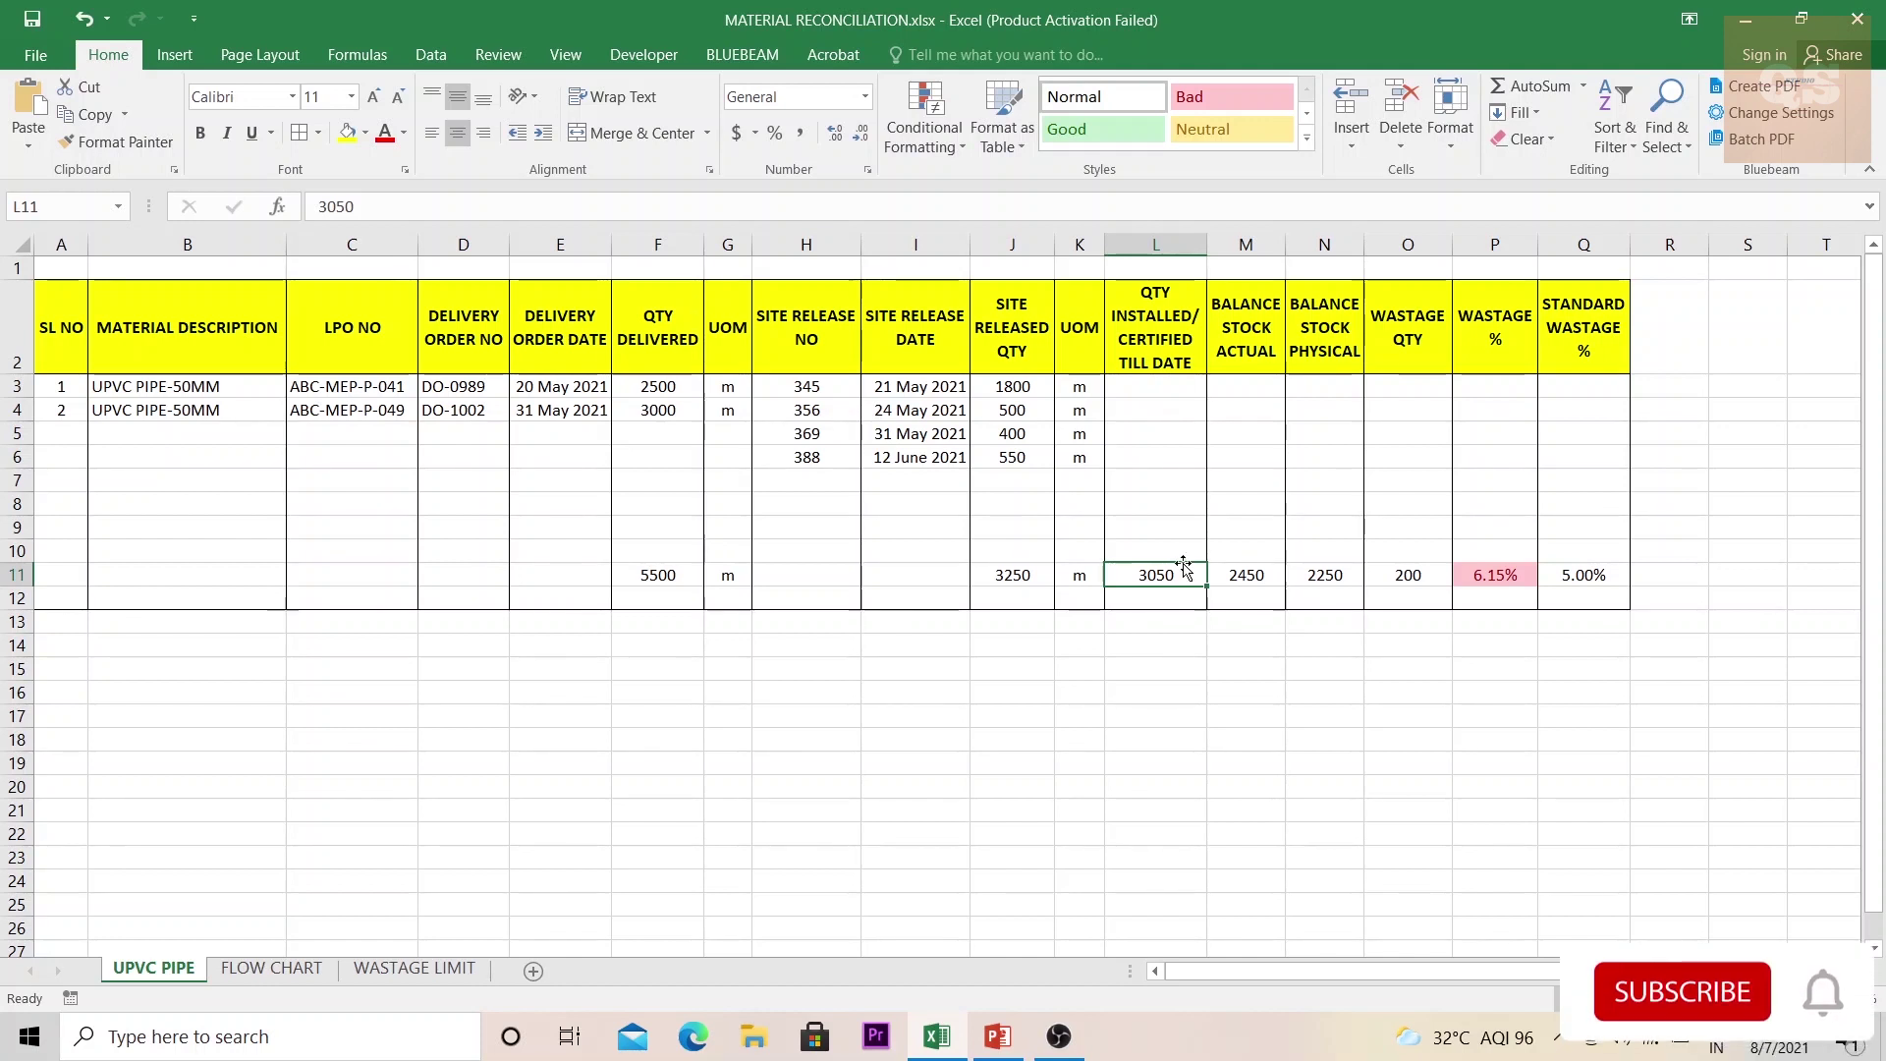
Recheck the row 11 totals for delivered, site released and installed or certified quantities against one another.
left_click(657, 572)
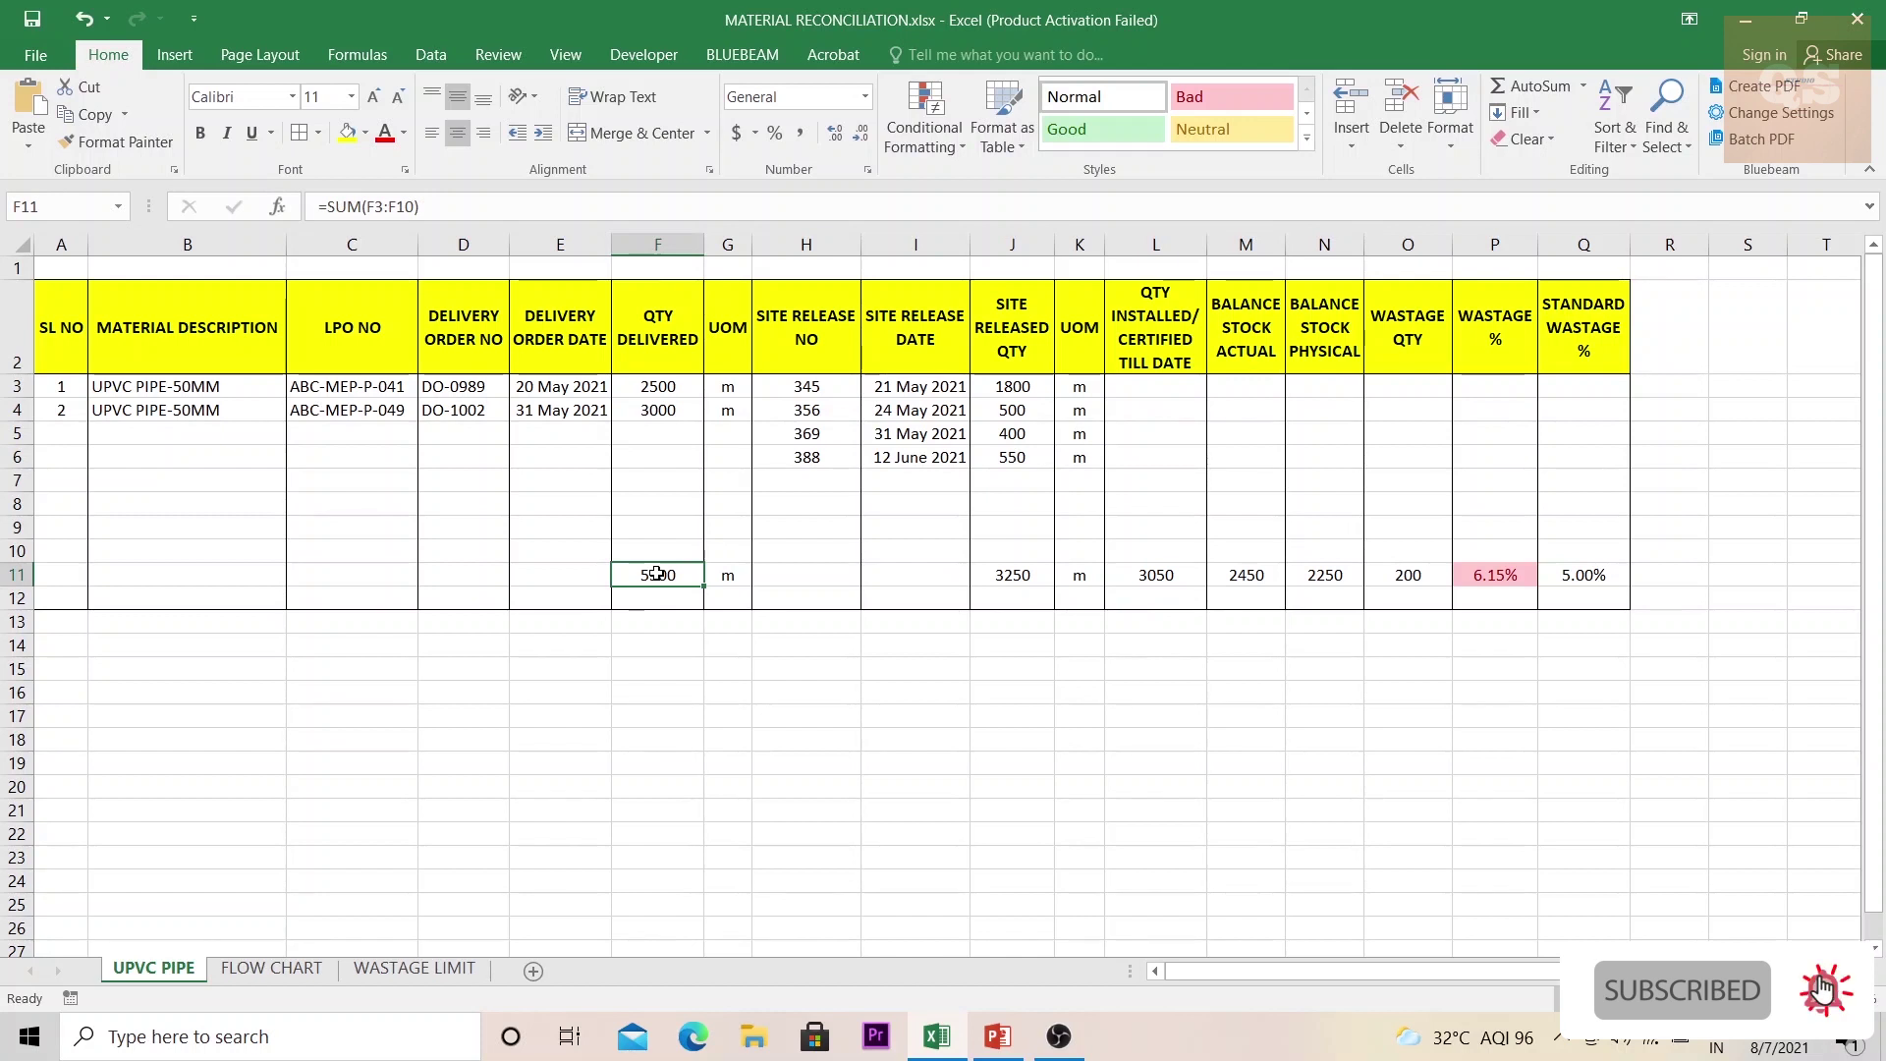
left_click(1023, 573)
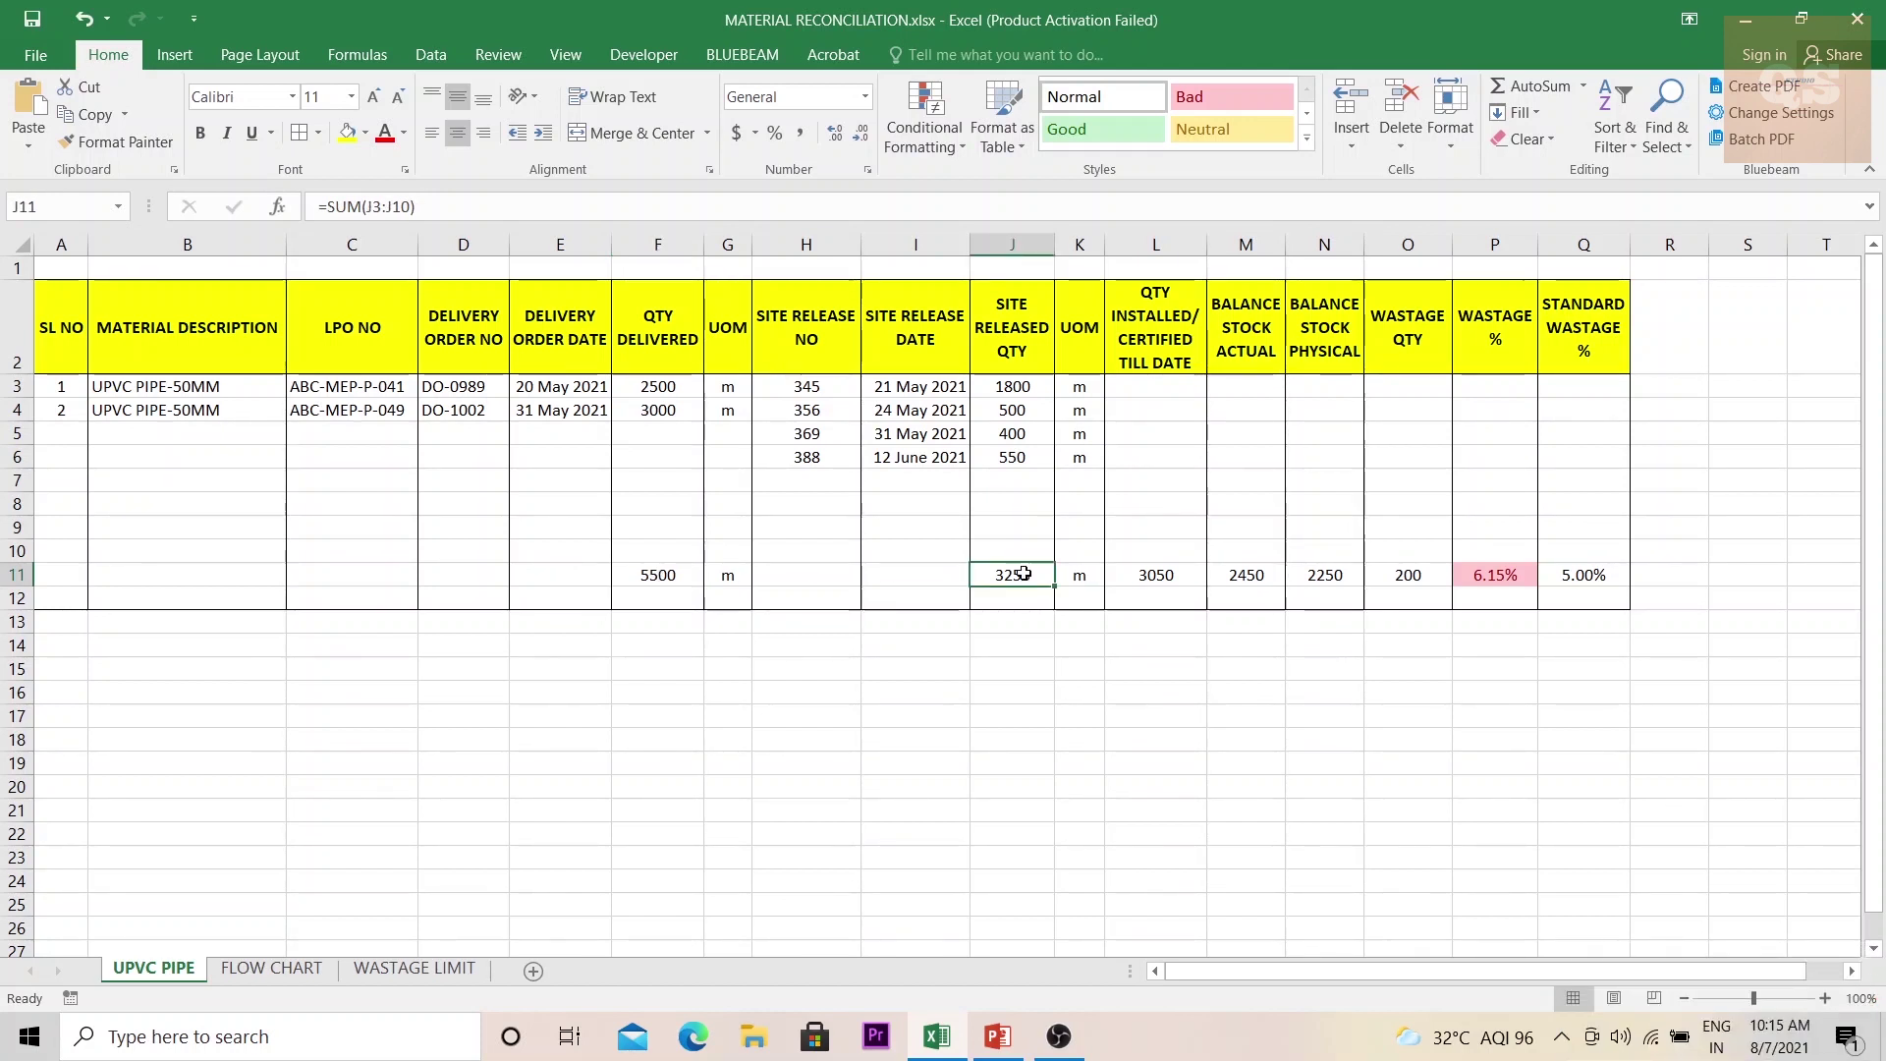
left_click(1079, 574)
left_click(1169, 574)
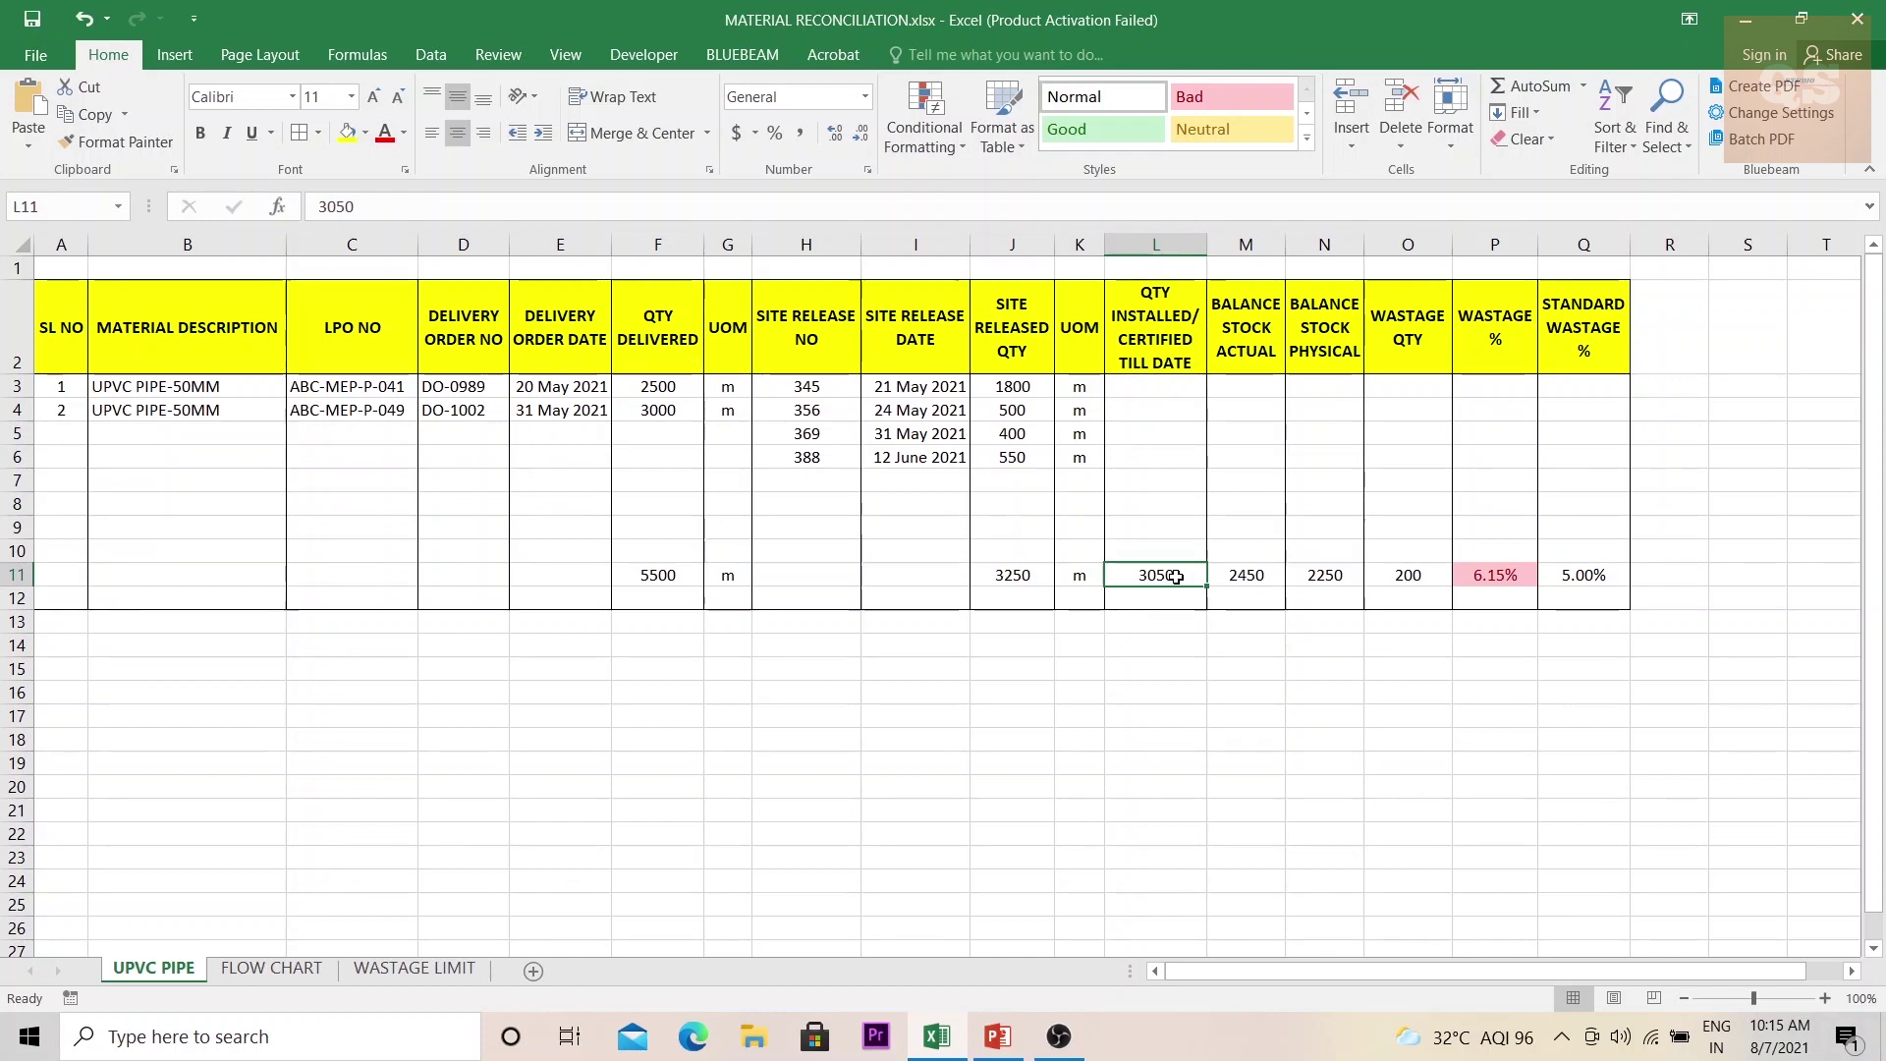
Examine the actual and physical balance stock headings and trace the cells referenced by the actual balance formula in M11.
left_click(1243, 574)
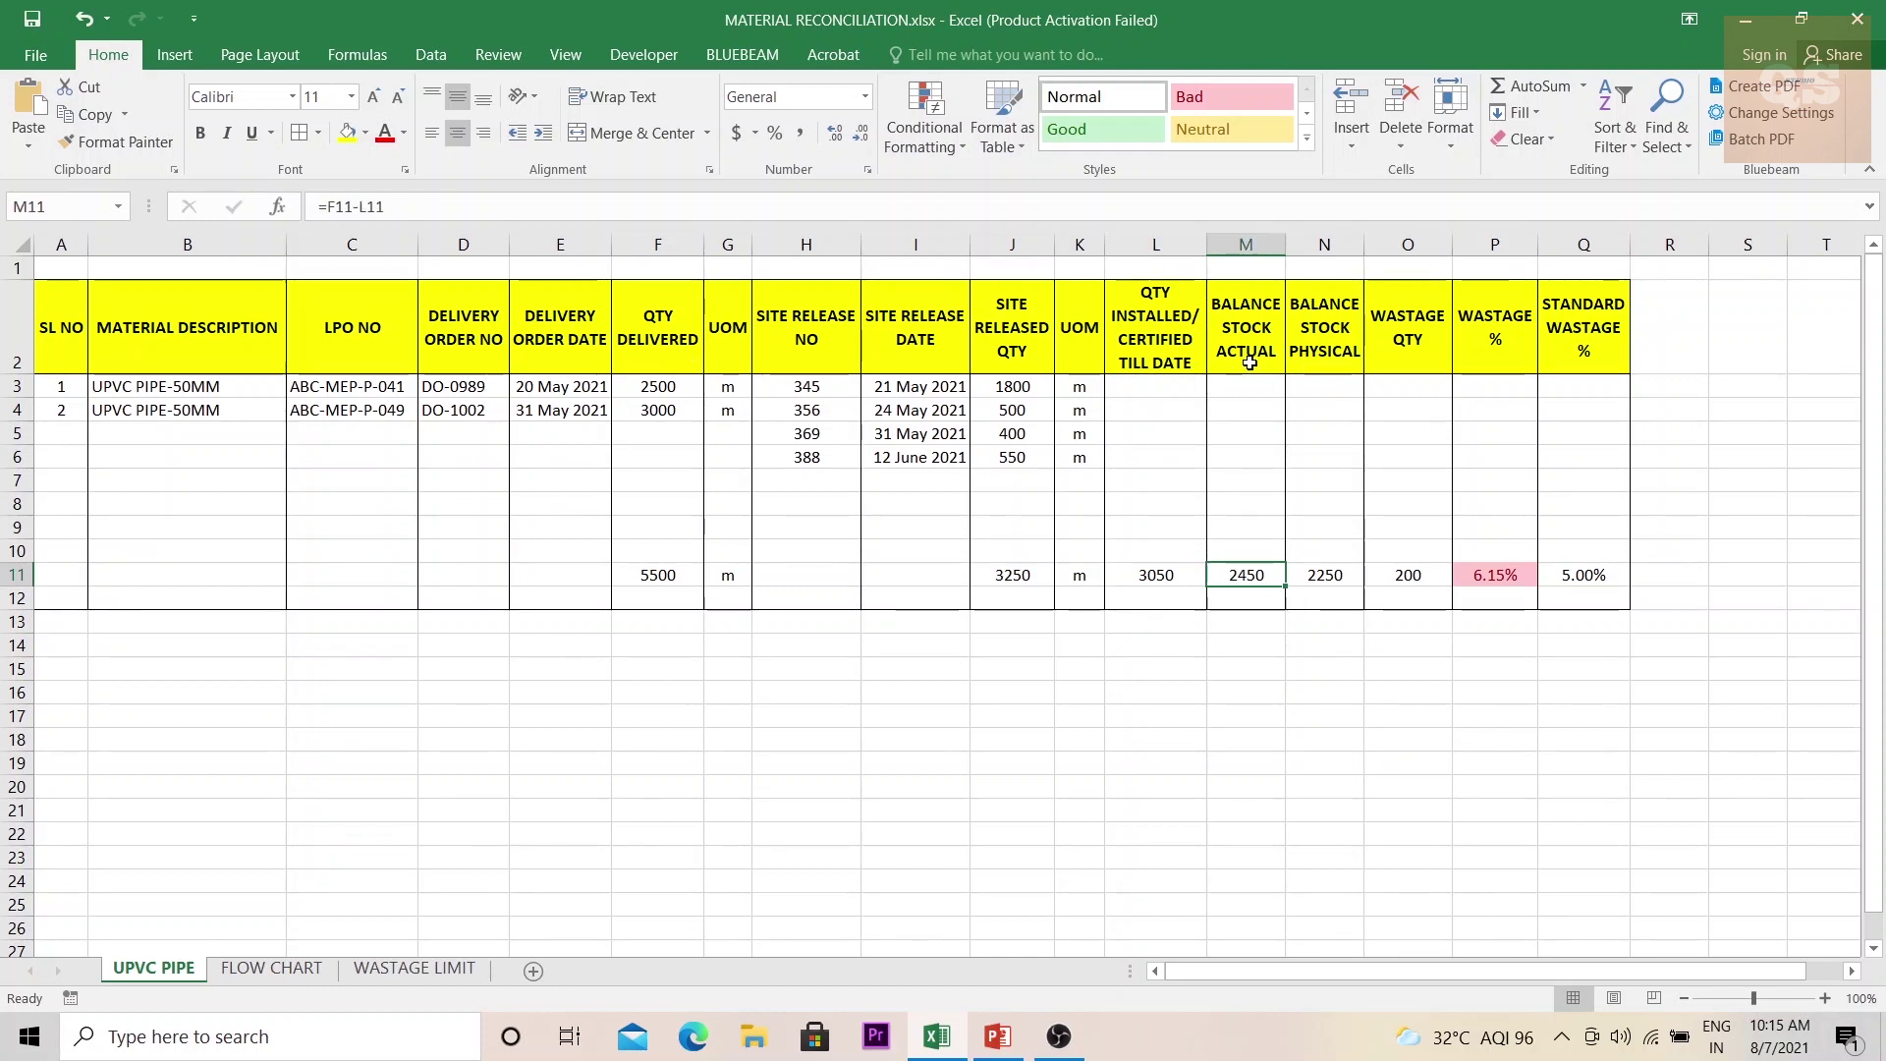
left_click_drag(1249, 362, 1306, 314)
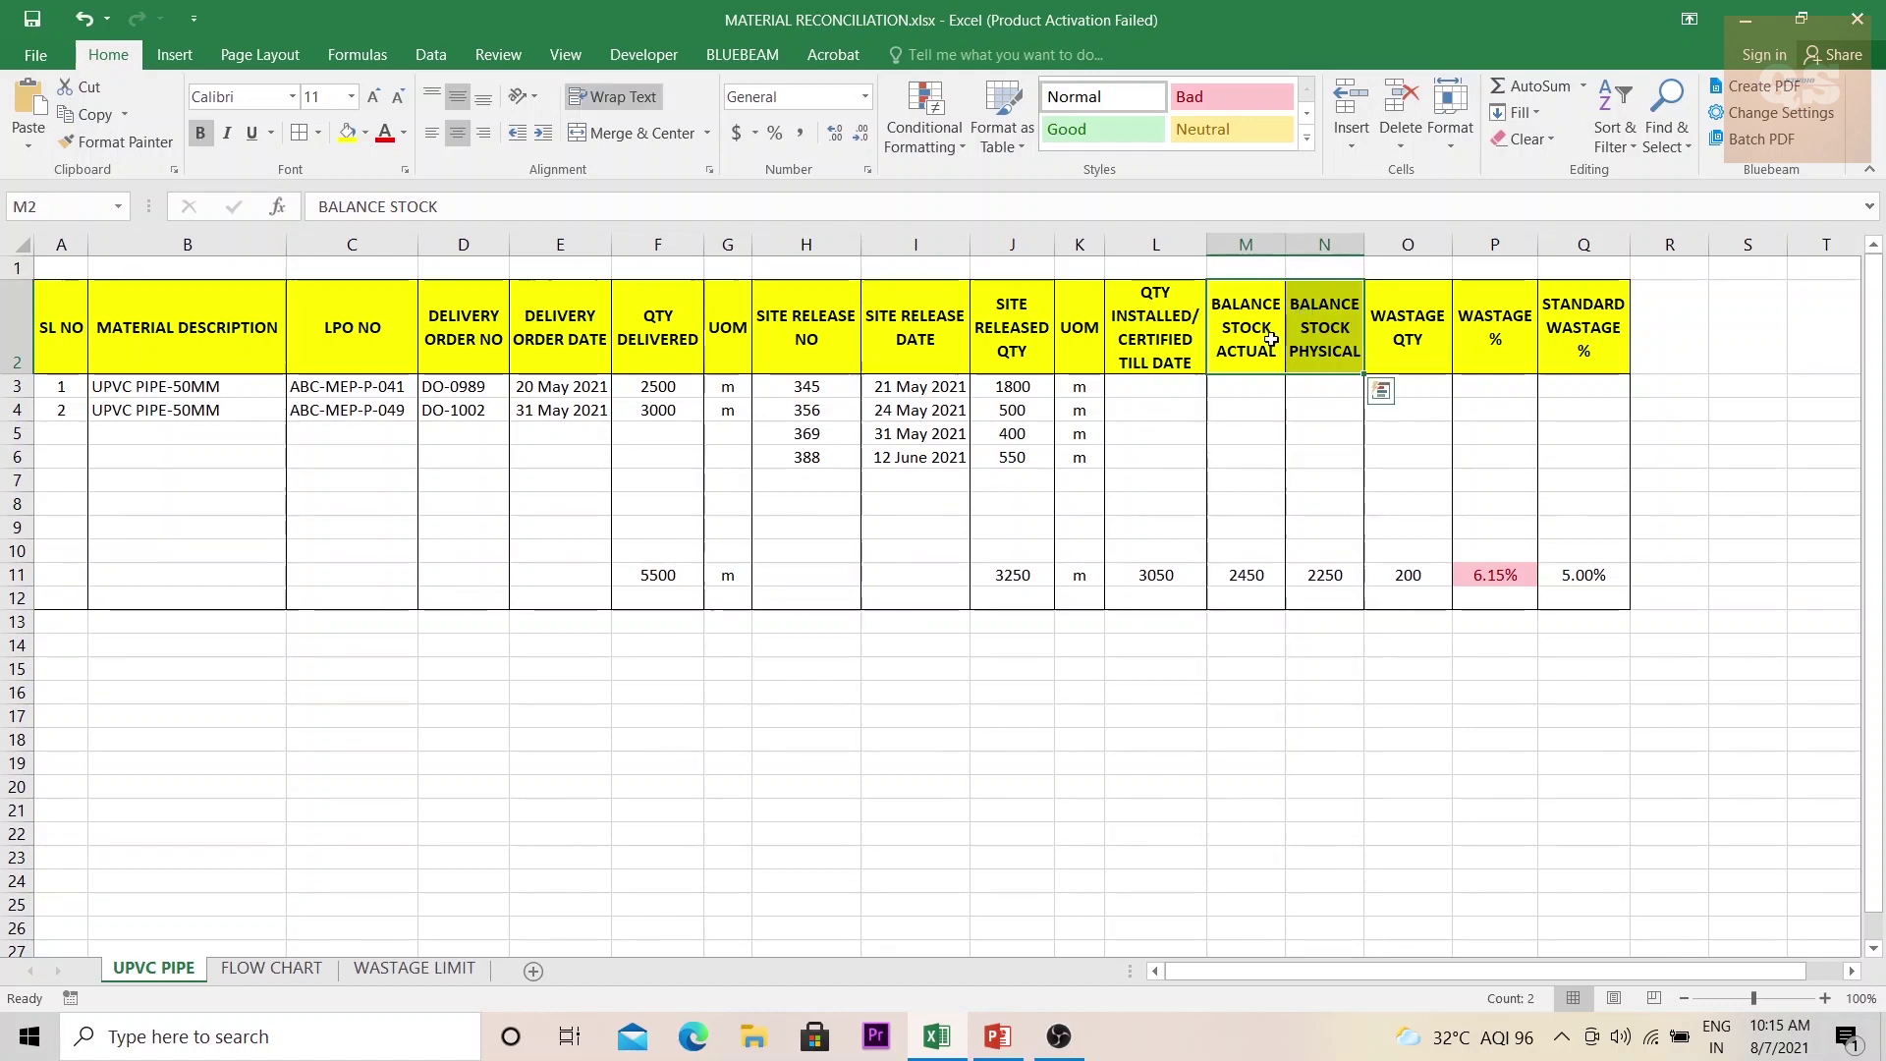
left_click(1248, 355)
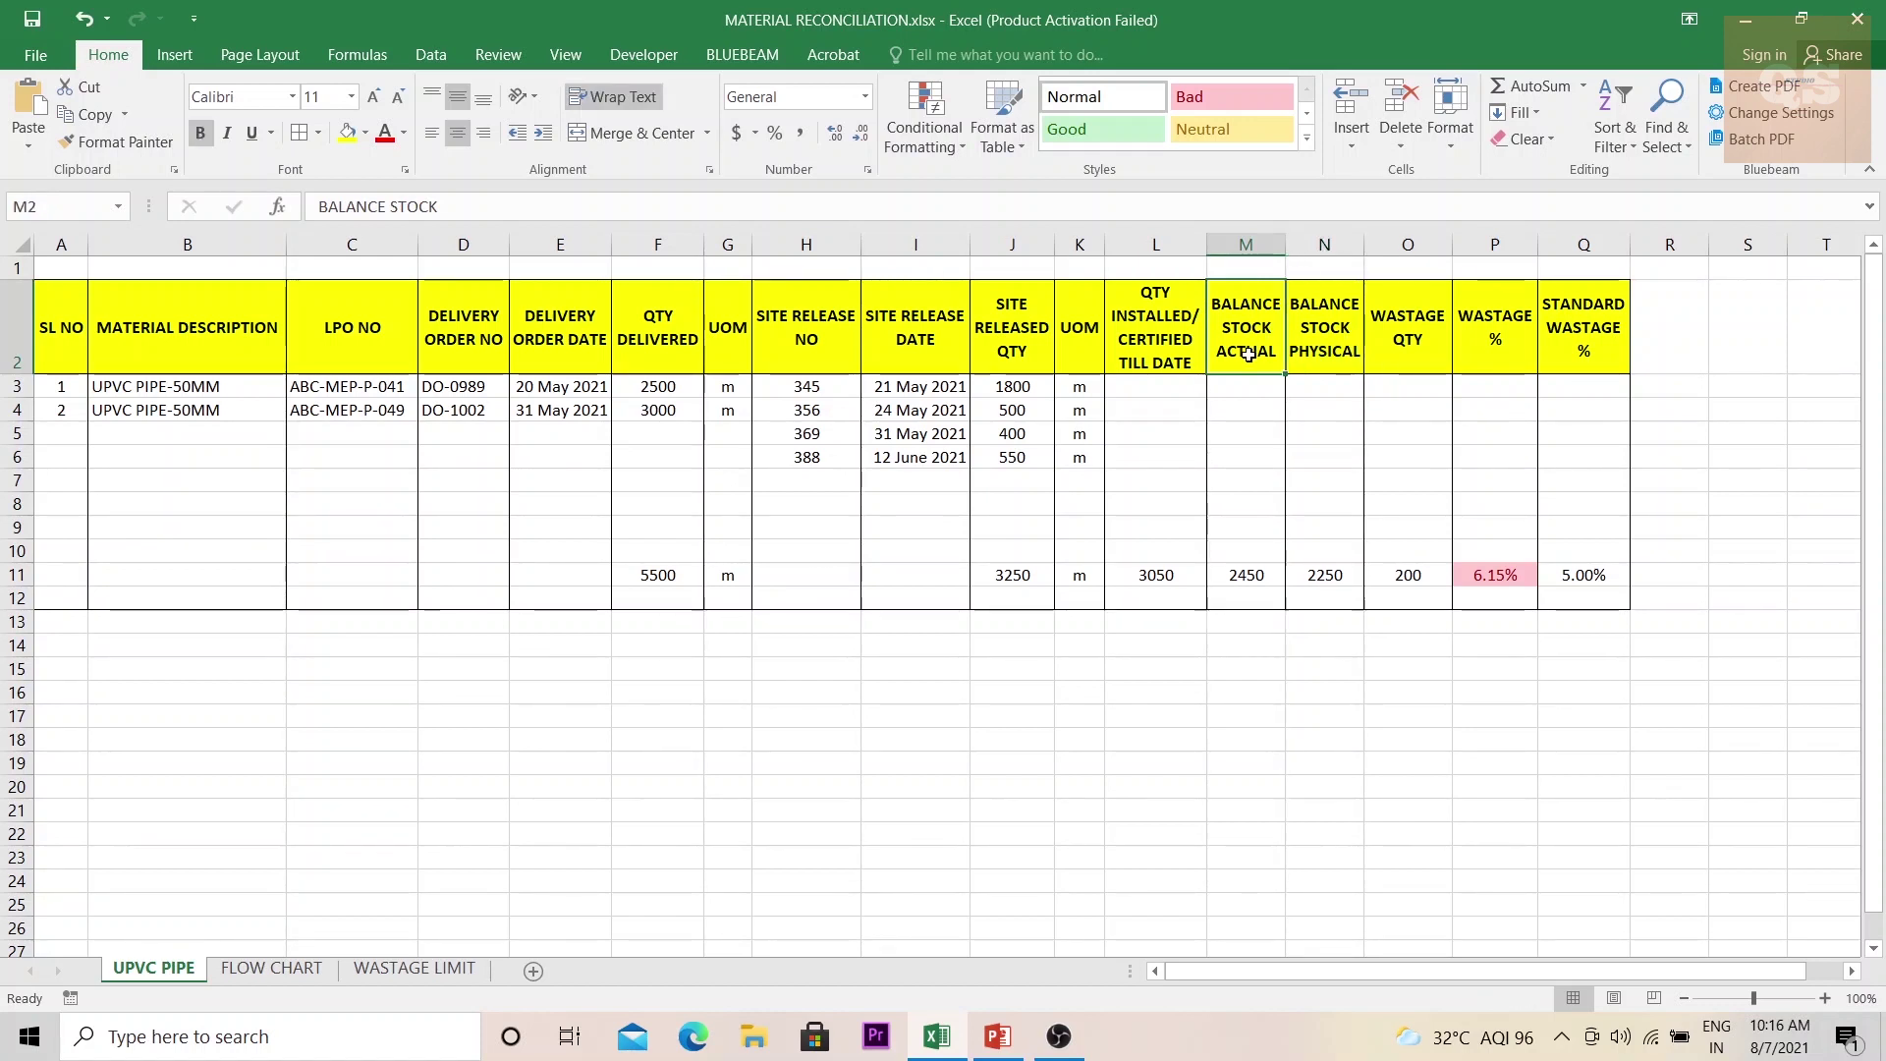
left_click(1320, 346)
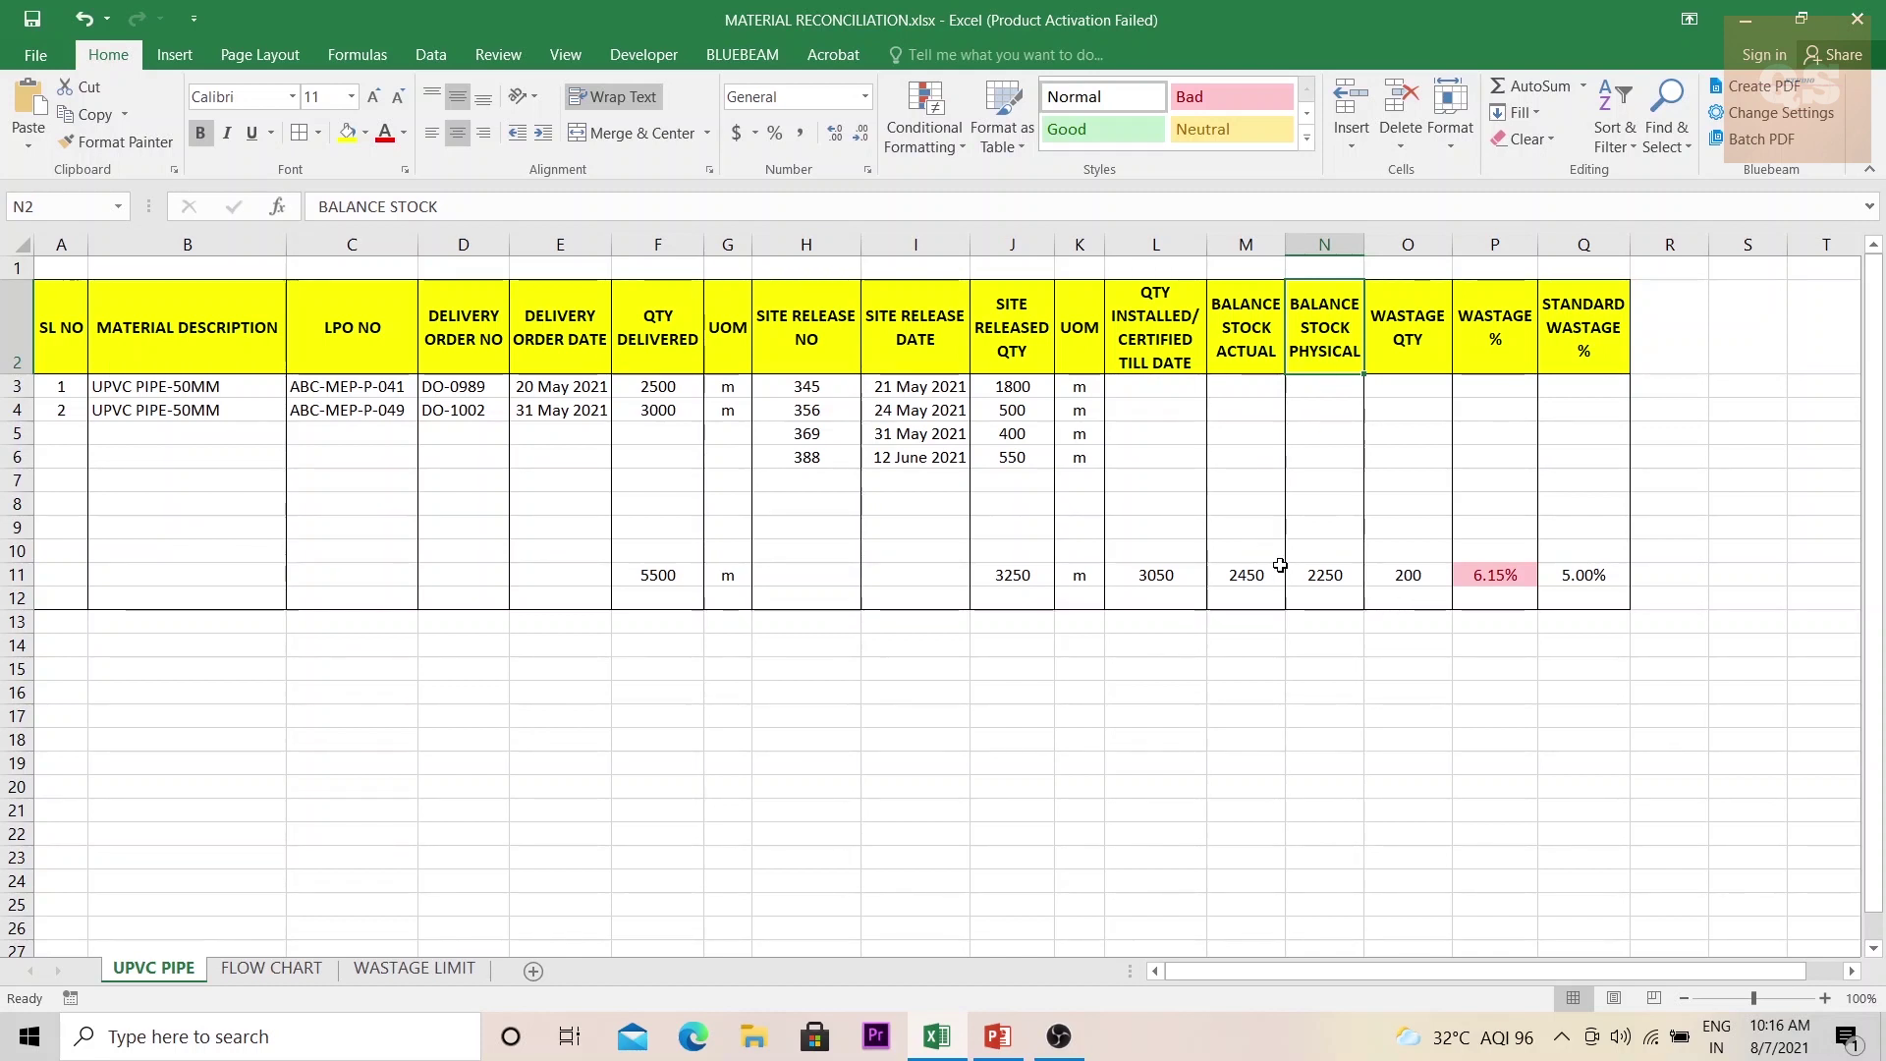
left_click(1249, 570)
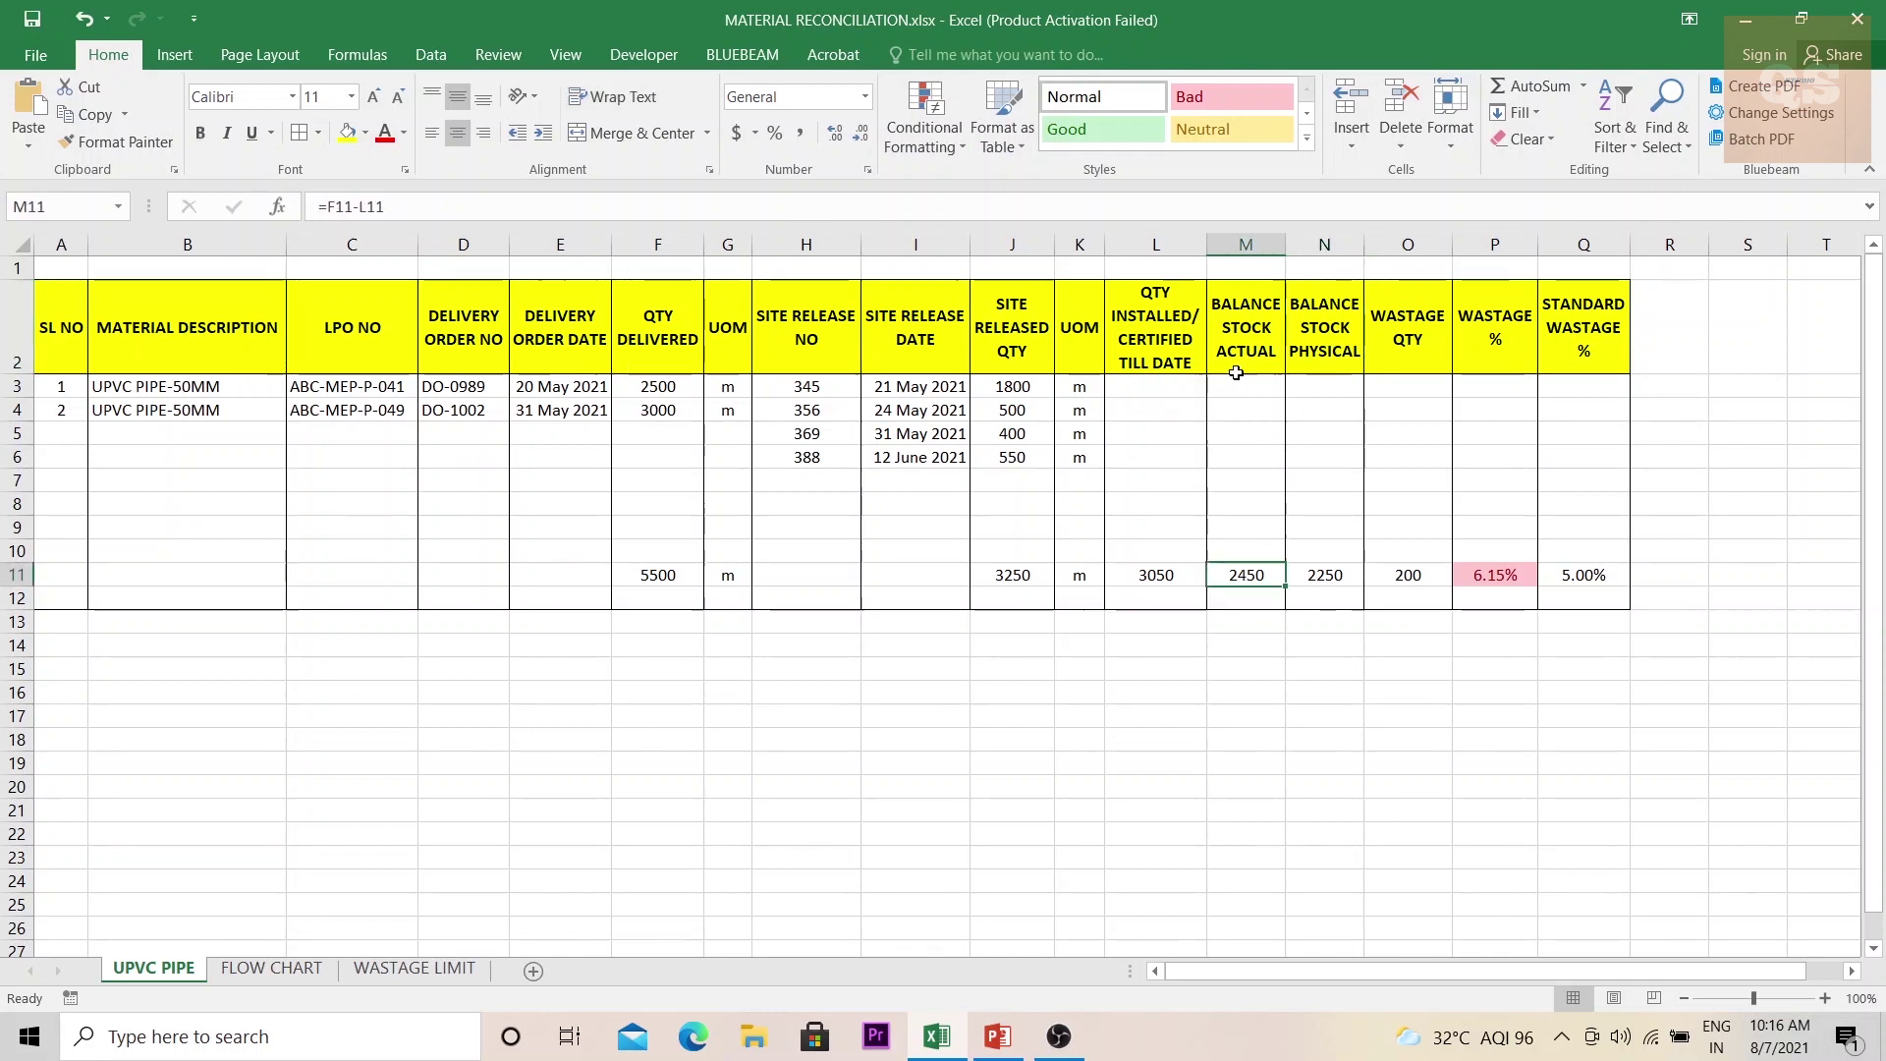
double_click(1249, 574)
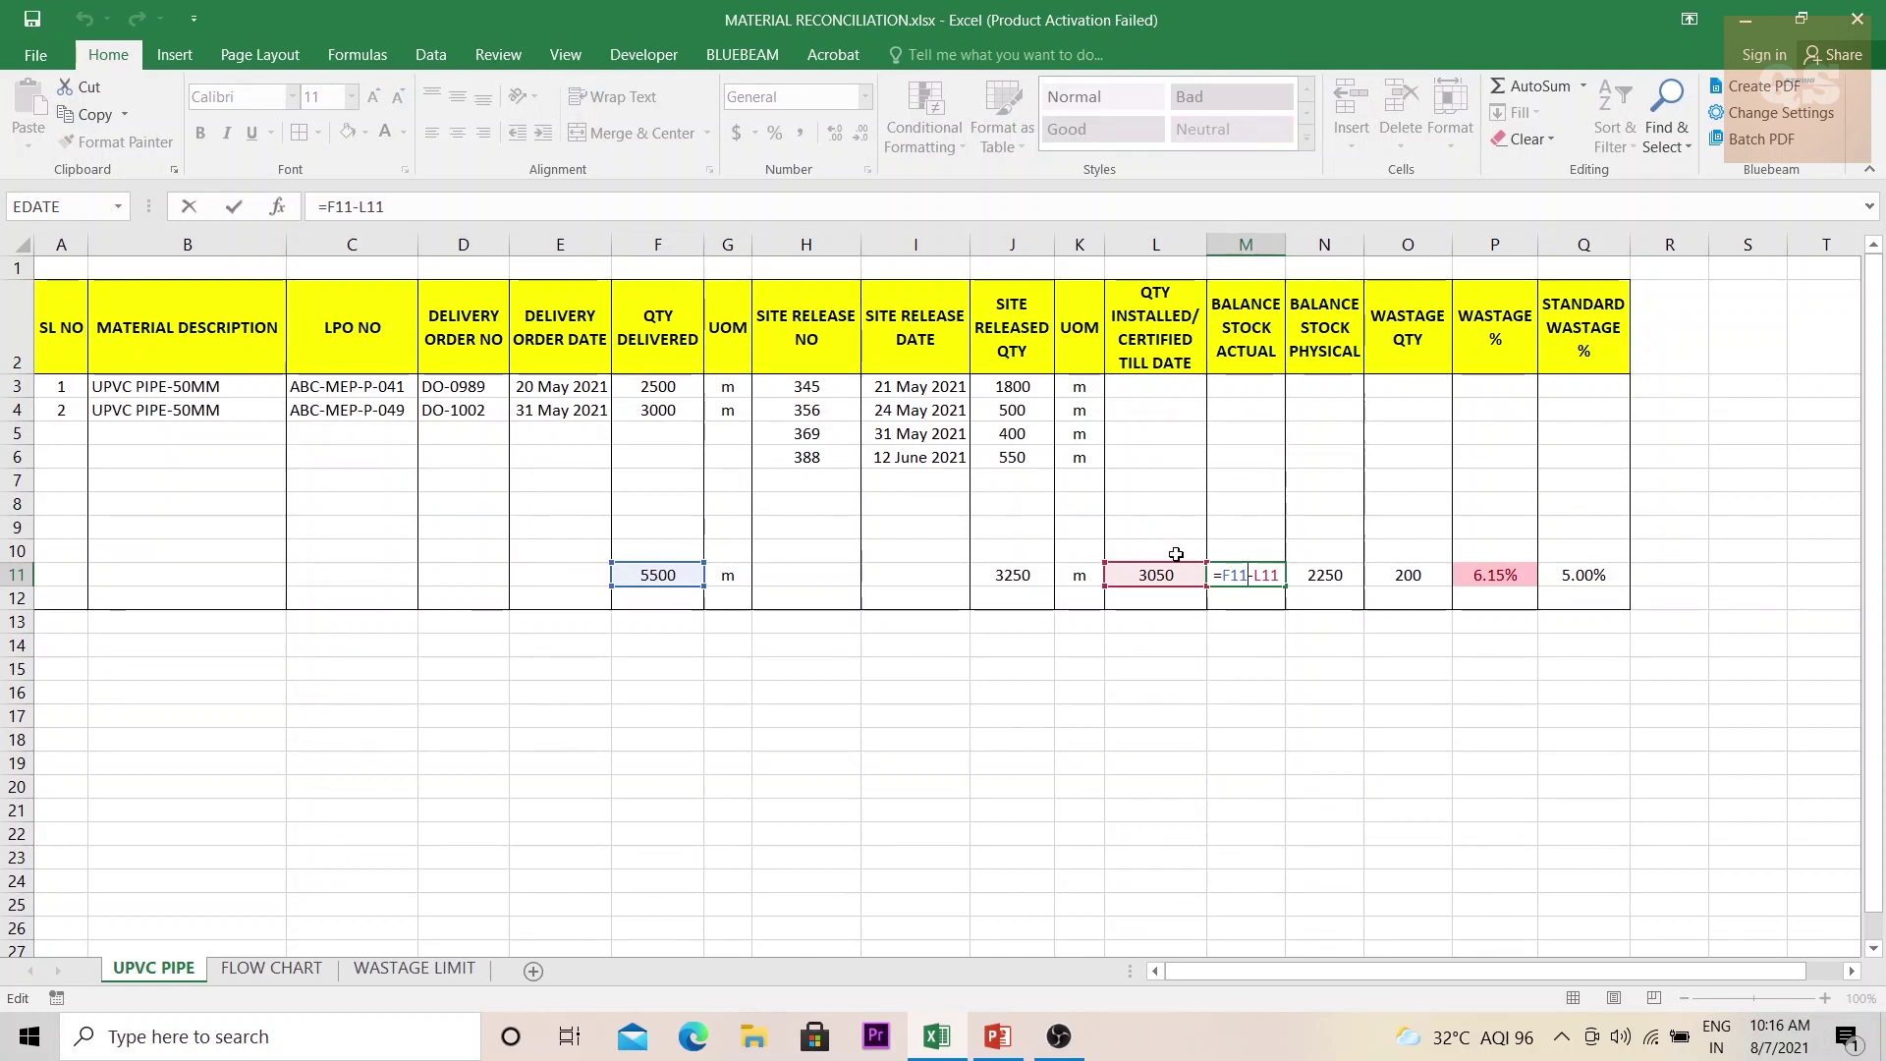
key("ctrl+Return")
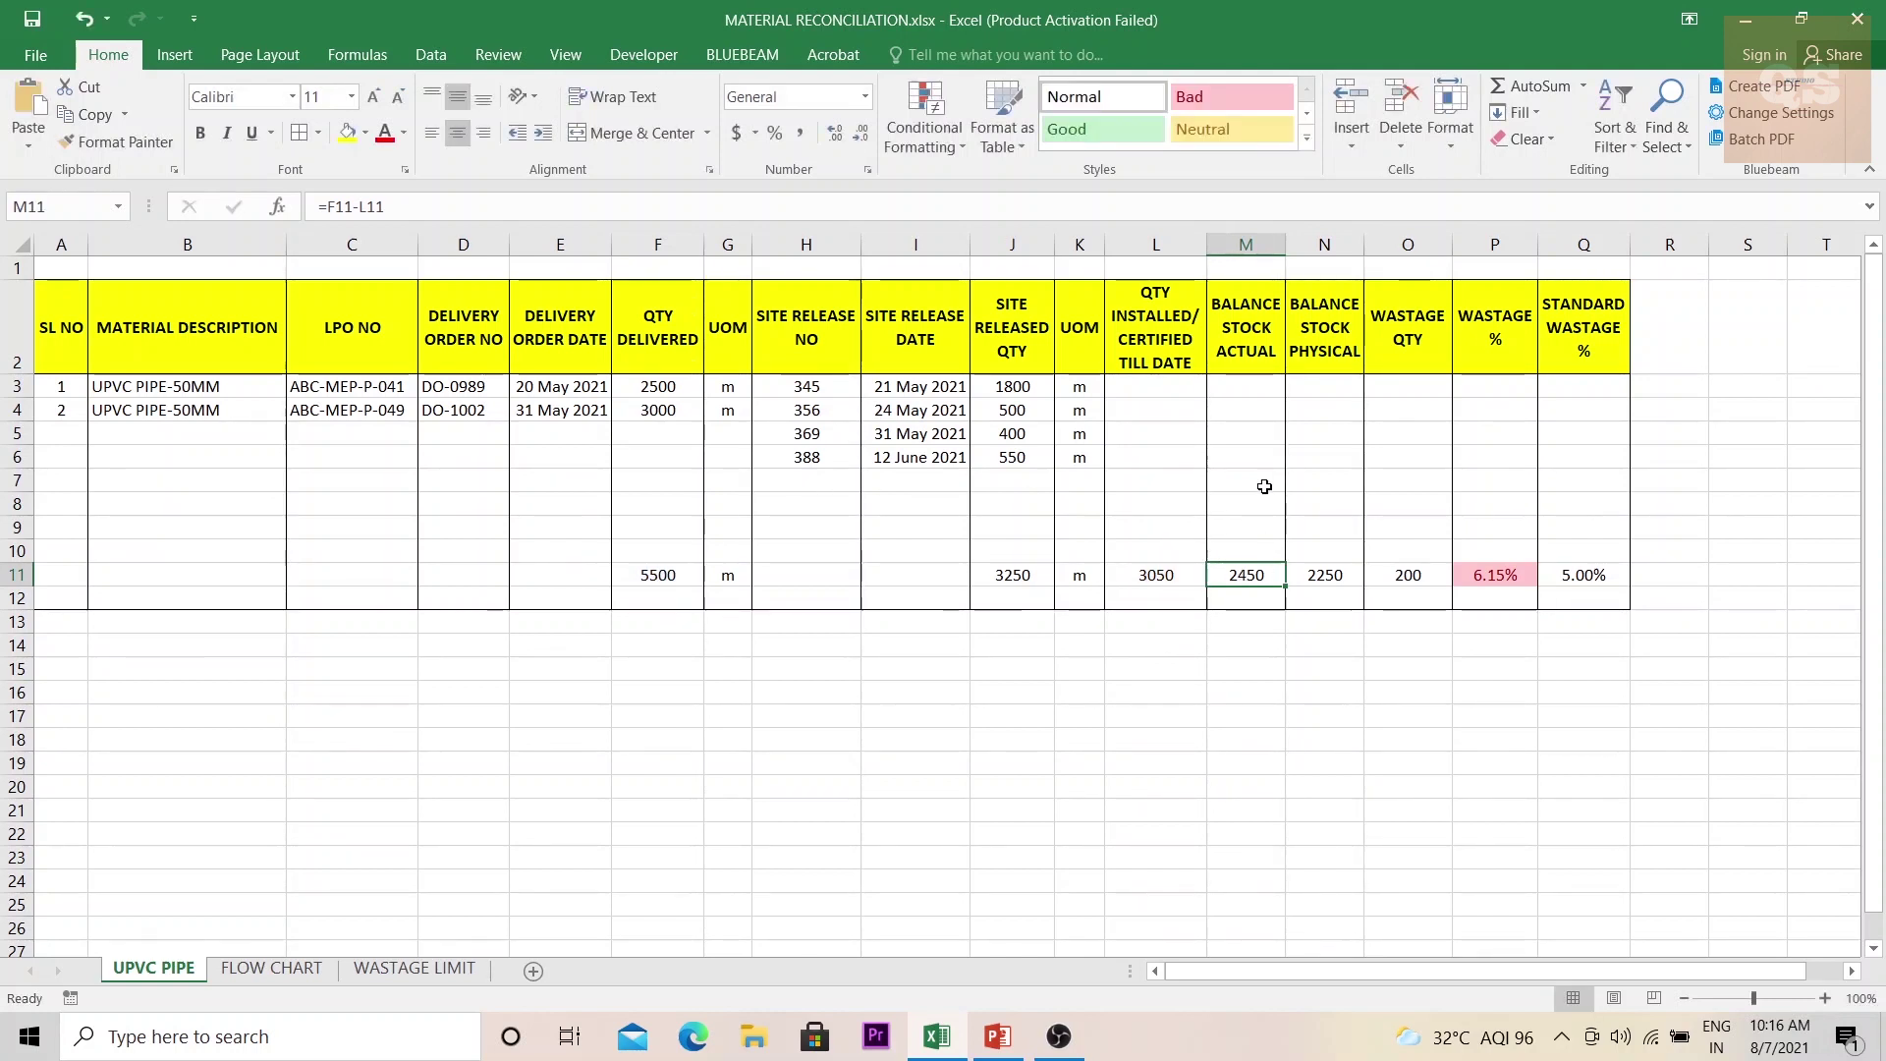
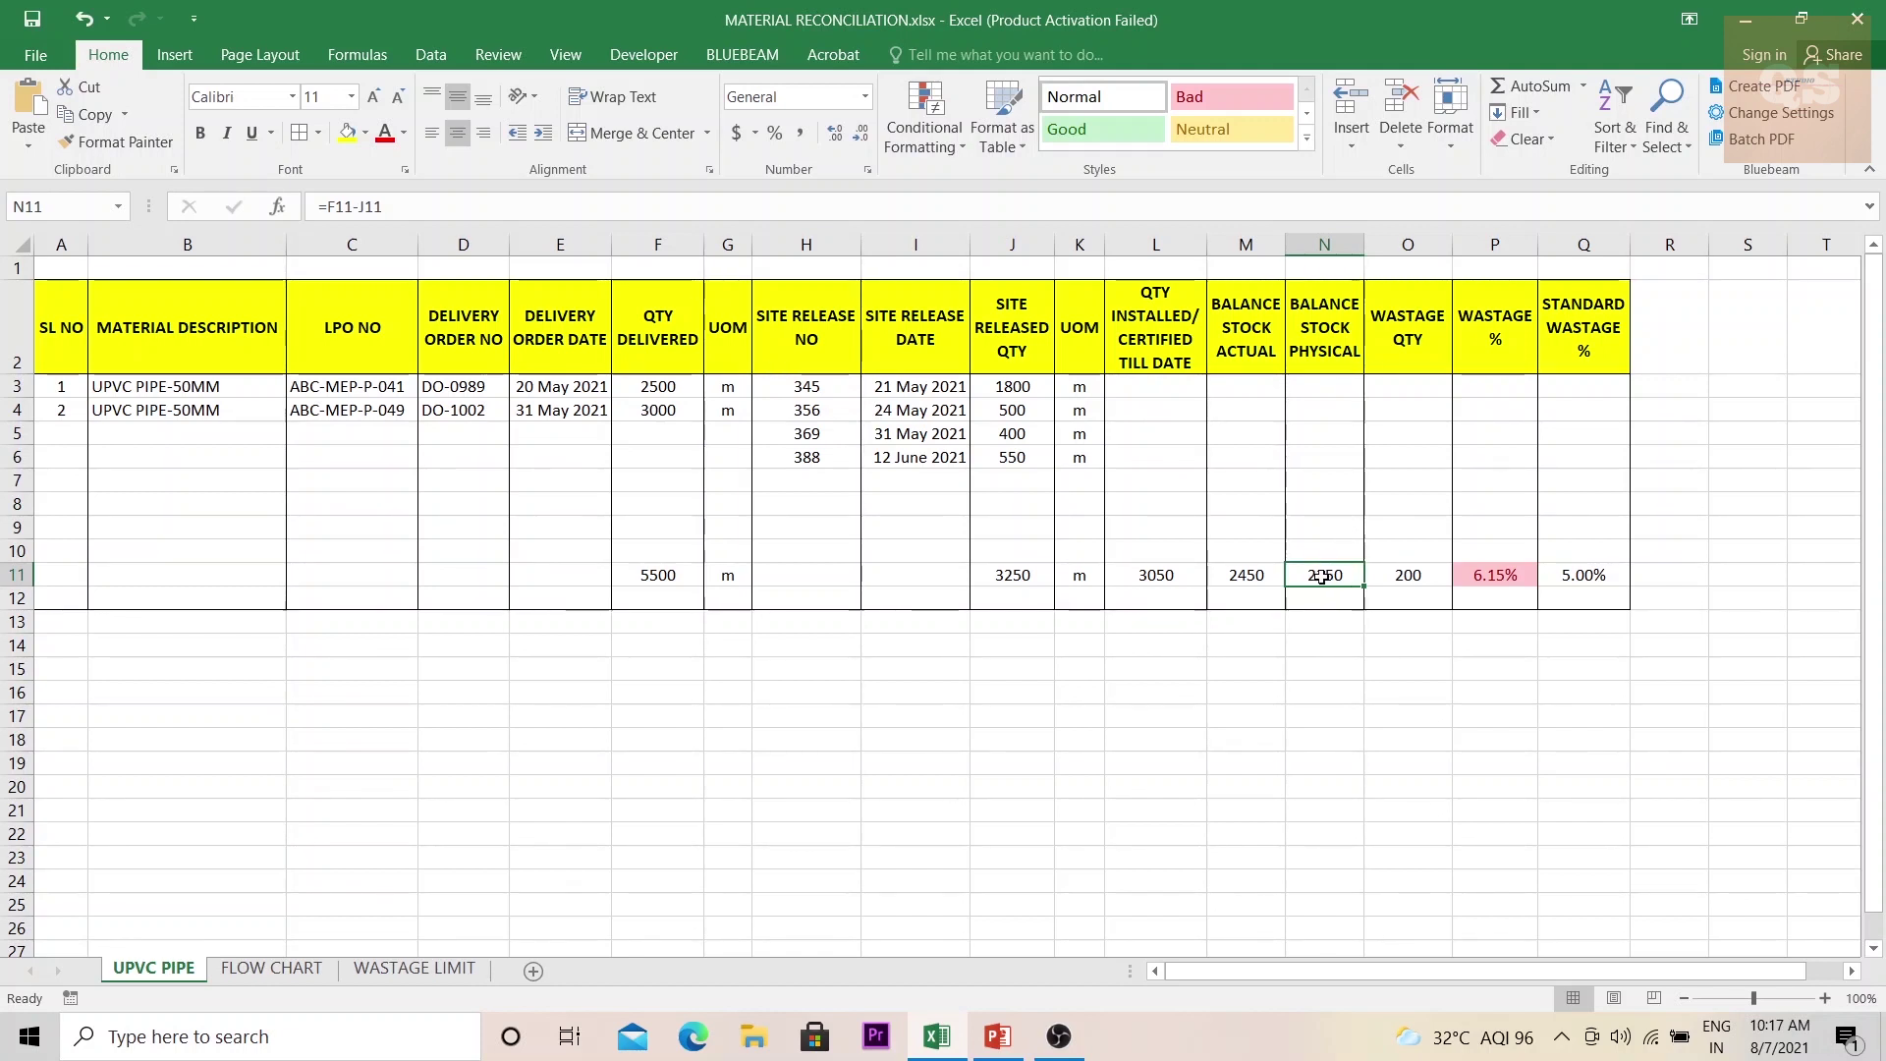
Inspect the wastage quantity formula in O11 and trace it to the actual and physical balance stock cells.
left_click(1405, 578)
double_click(1404, 580)
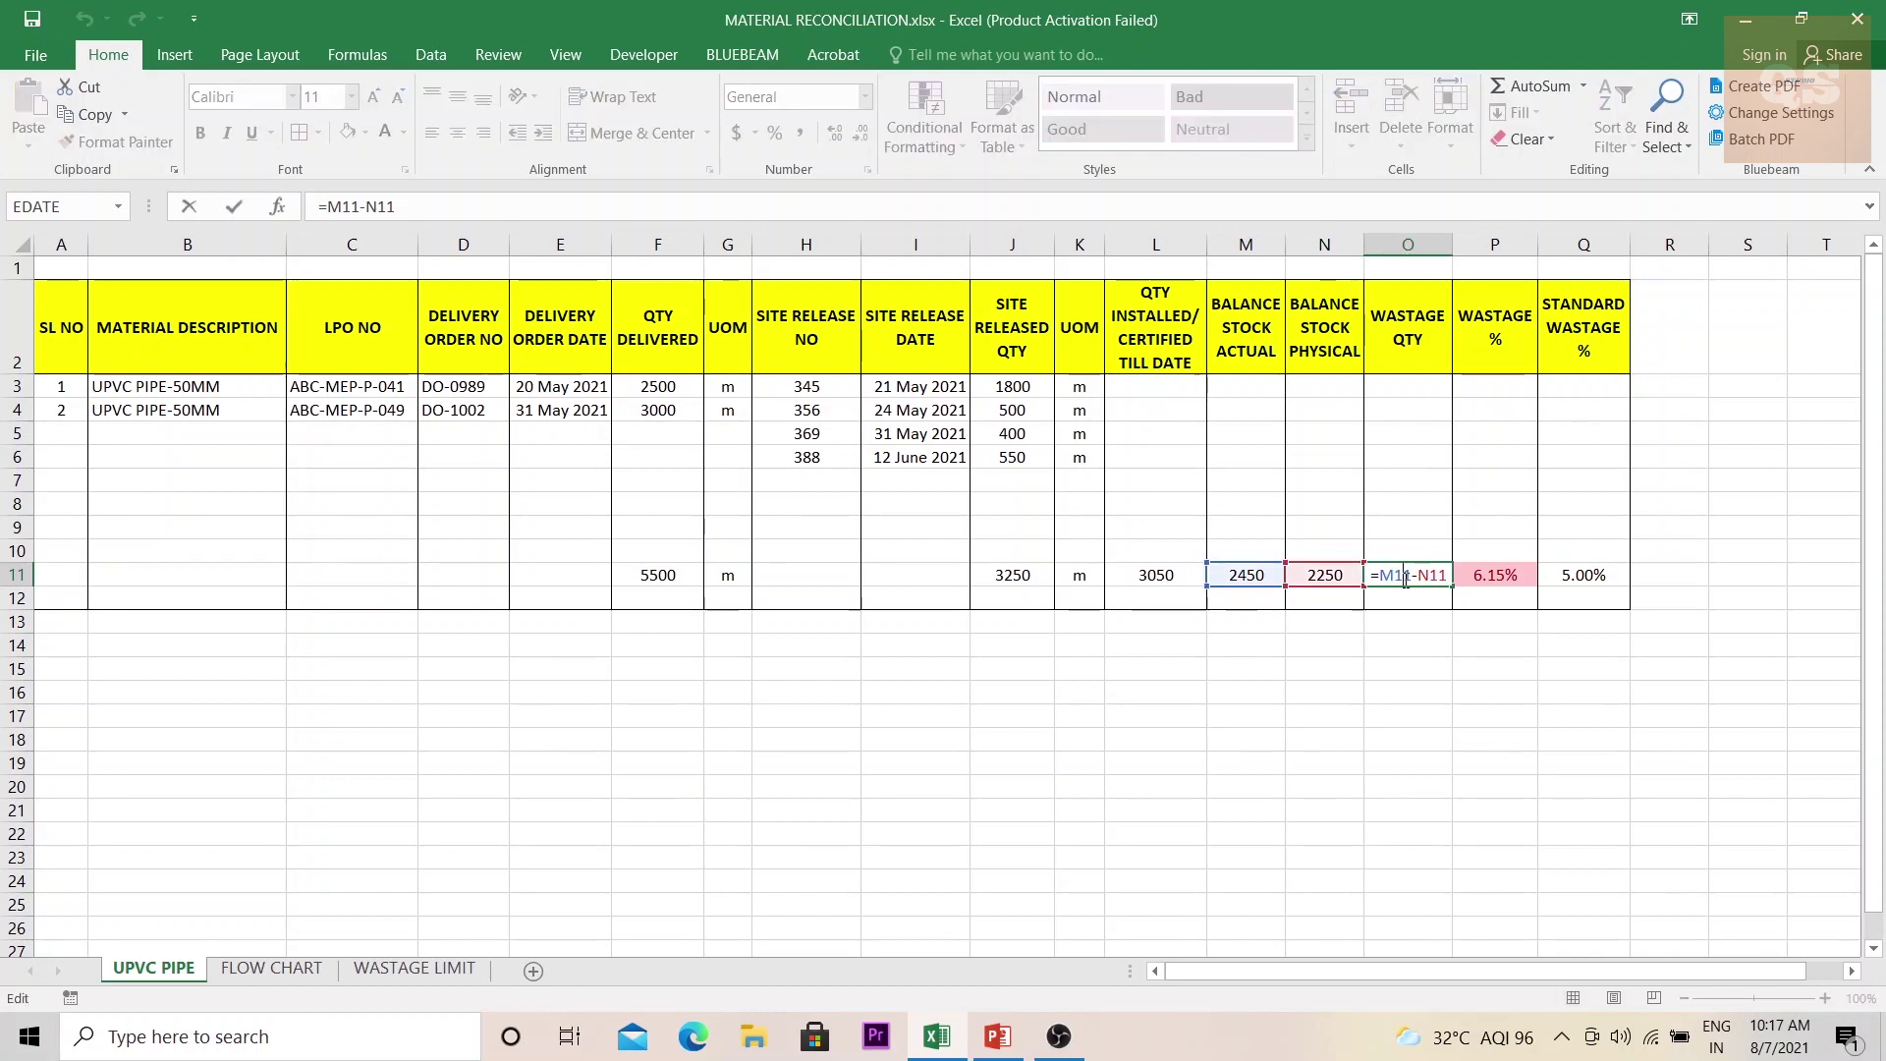
key("Escape")
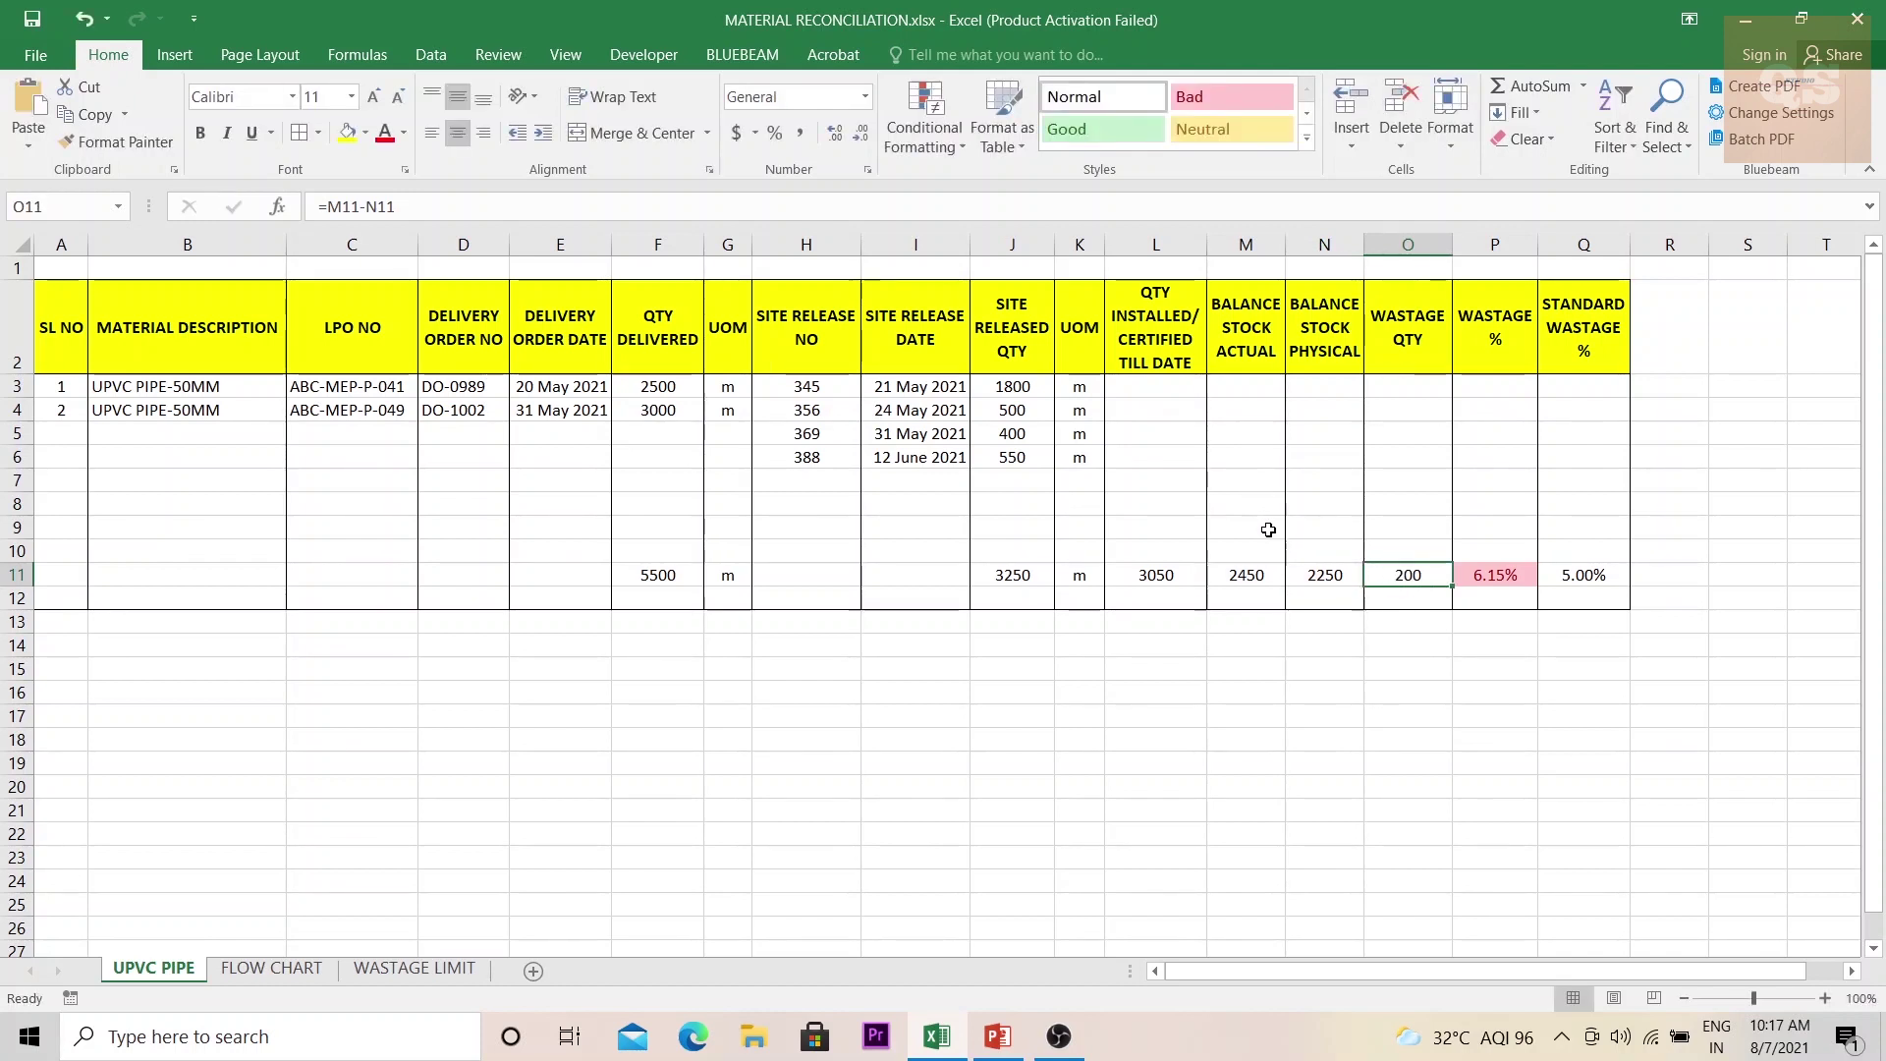
left_click(1328, 575)
left_click(1409, 578)
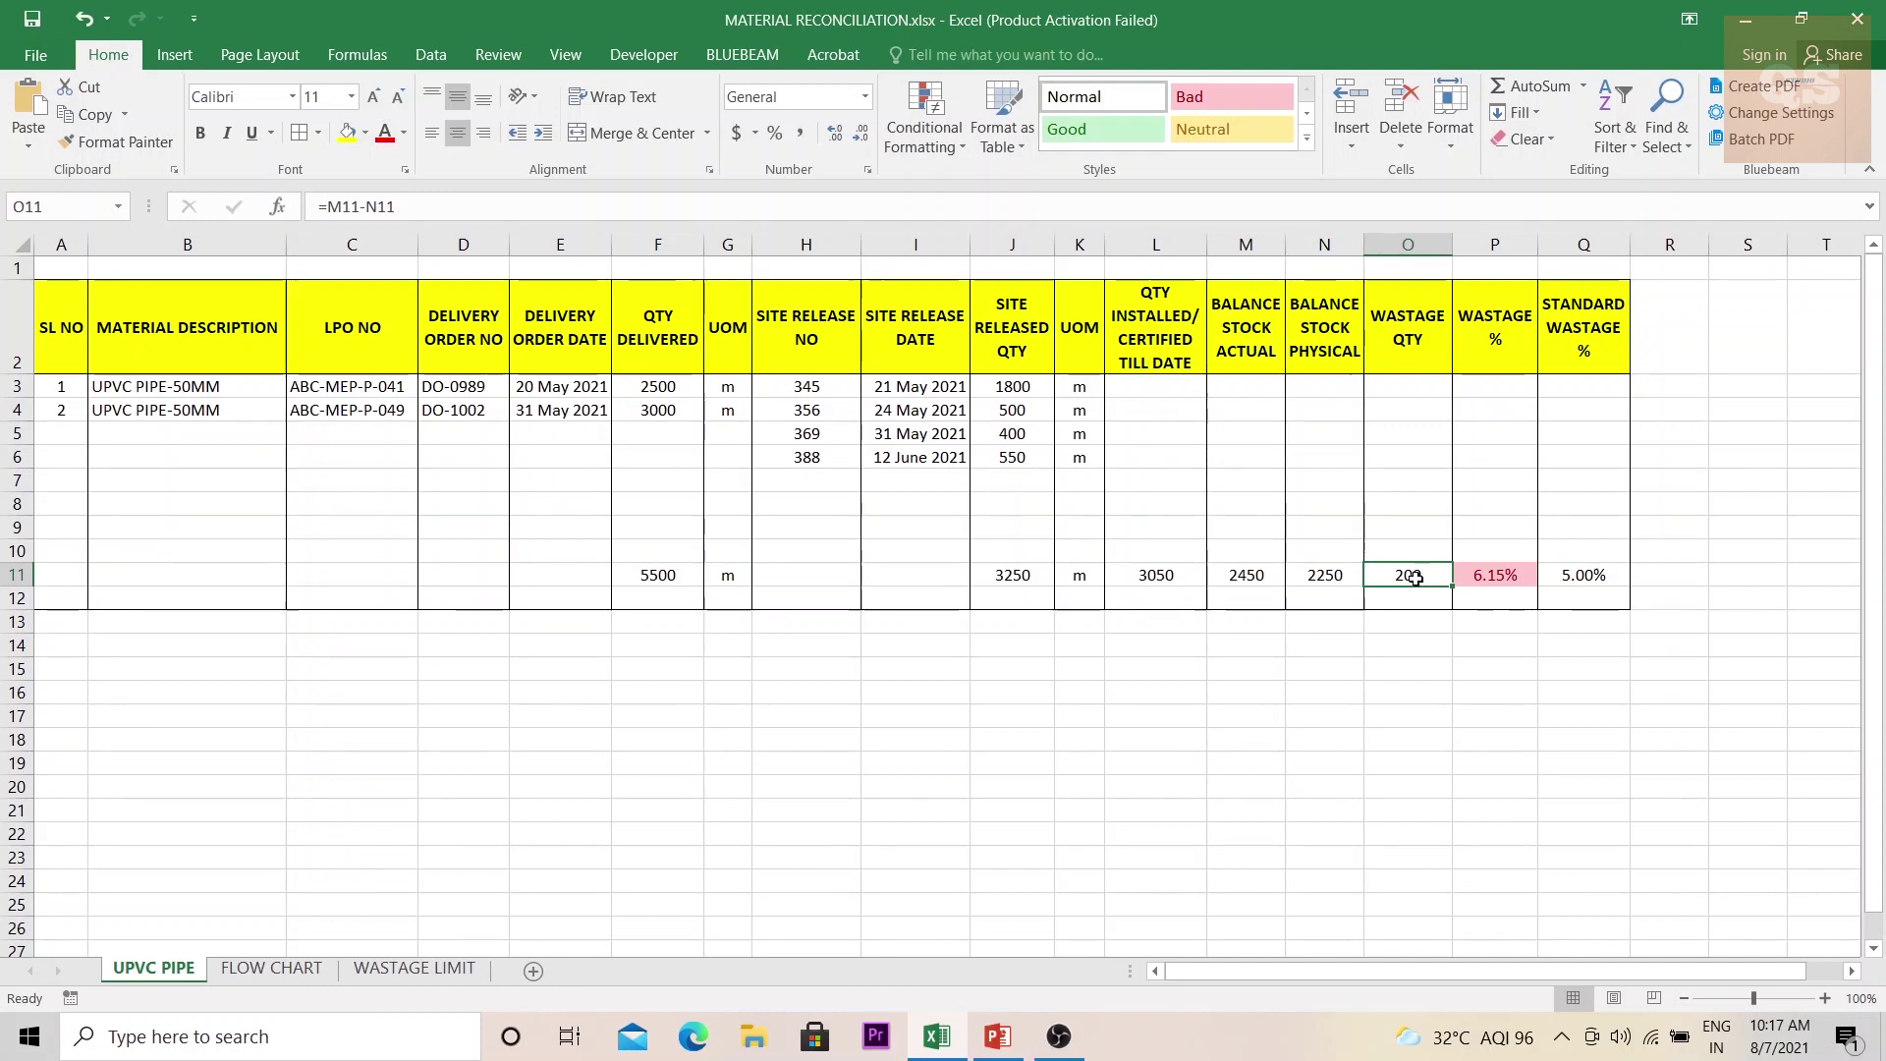
Review the standard wastage percentage column from its heading down to the allowance in Q11.
left_click(1597, 363)
left_click_drag(1600, 385, 1611, 574)
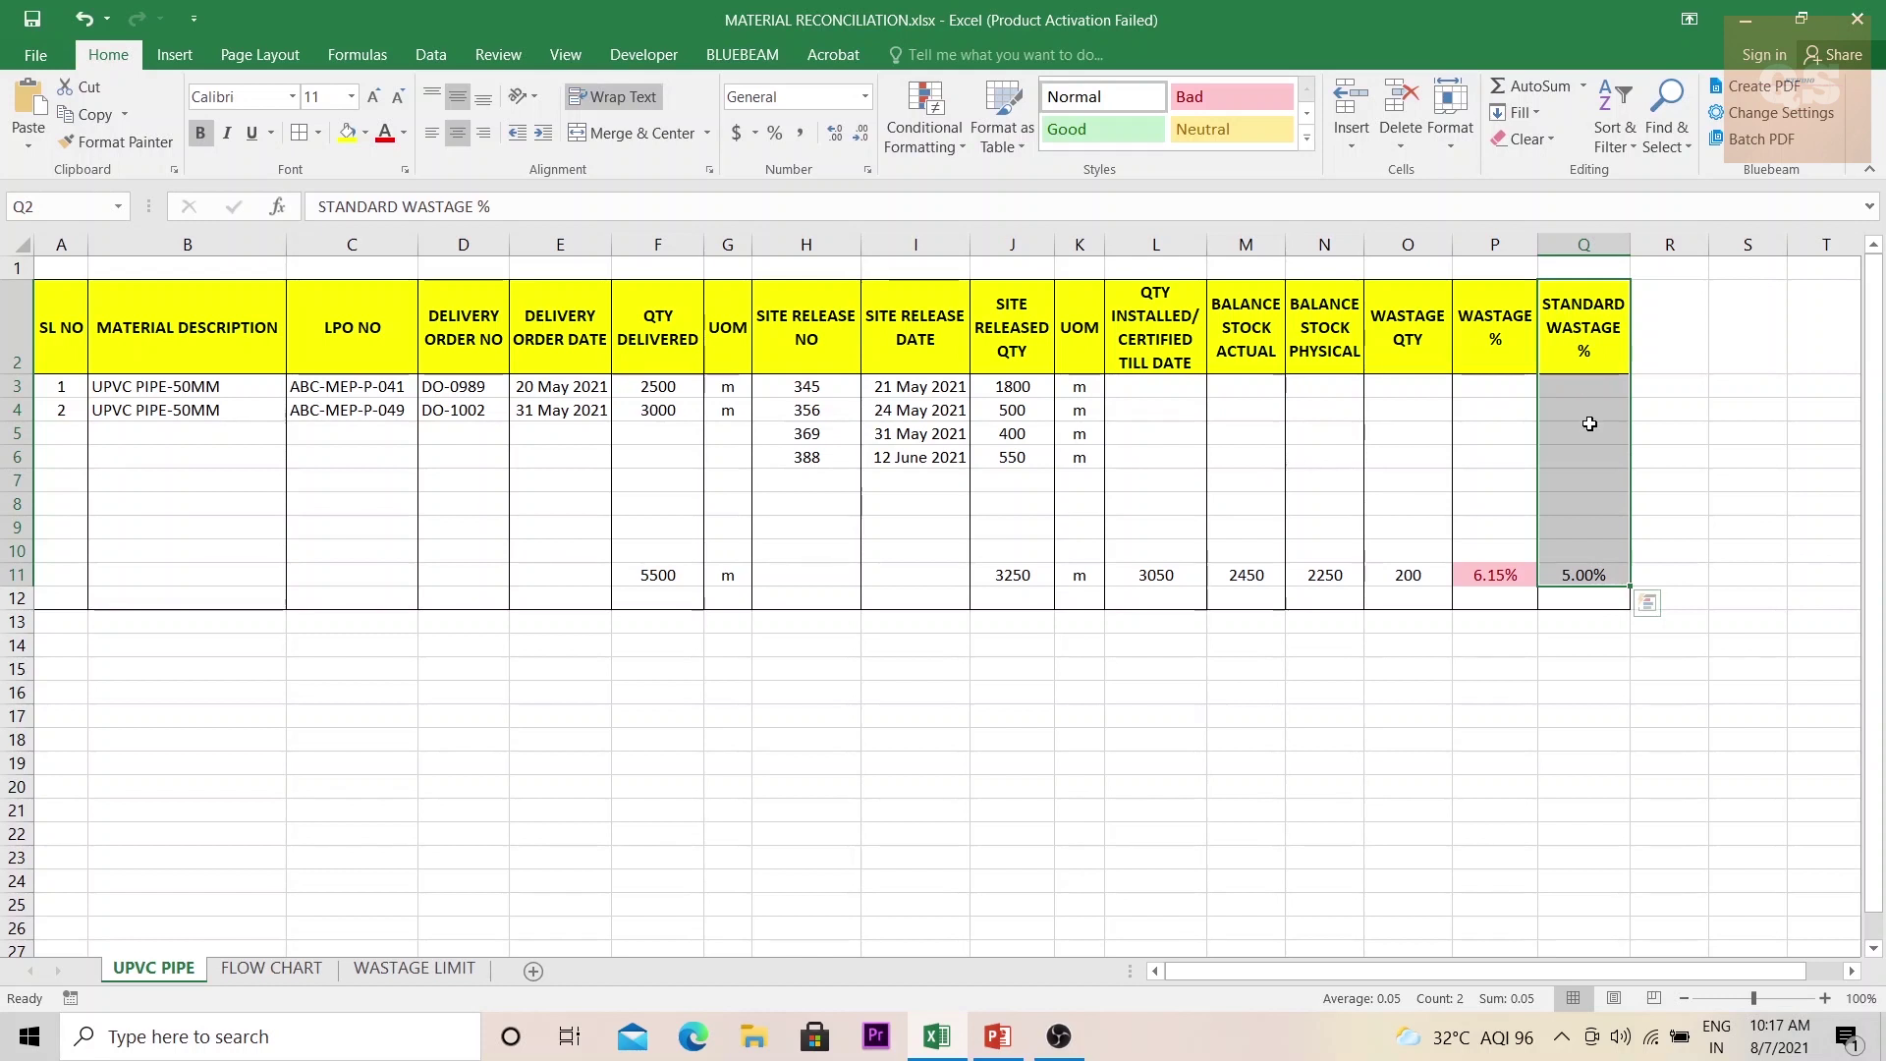
left_click(1601, 576)
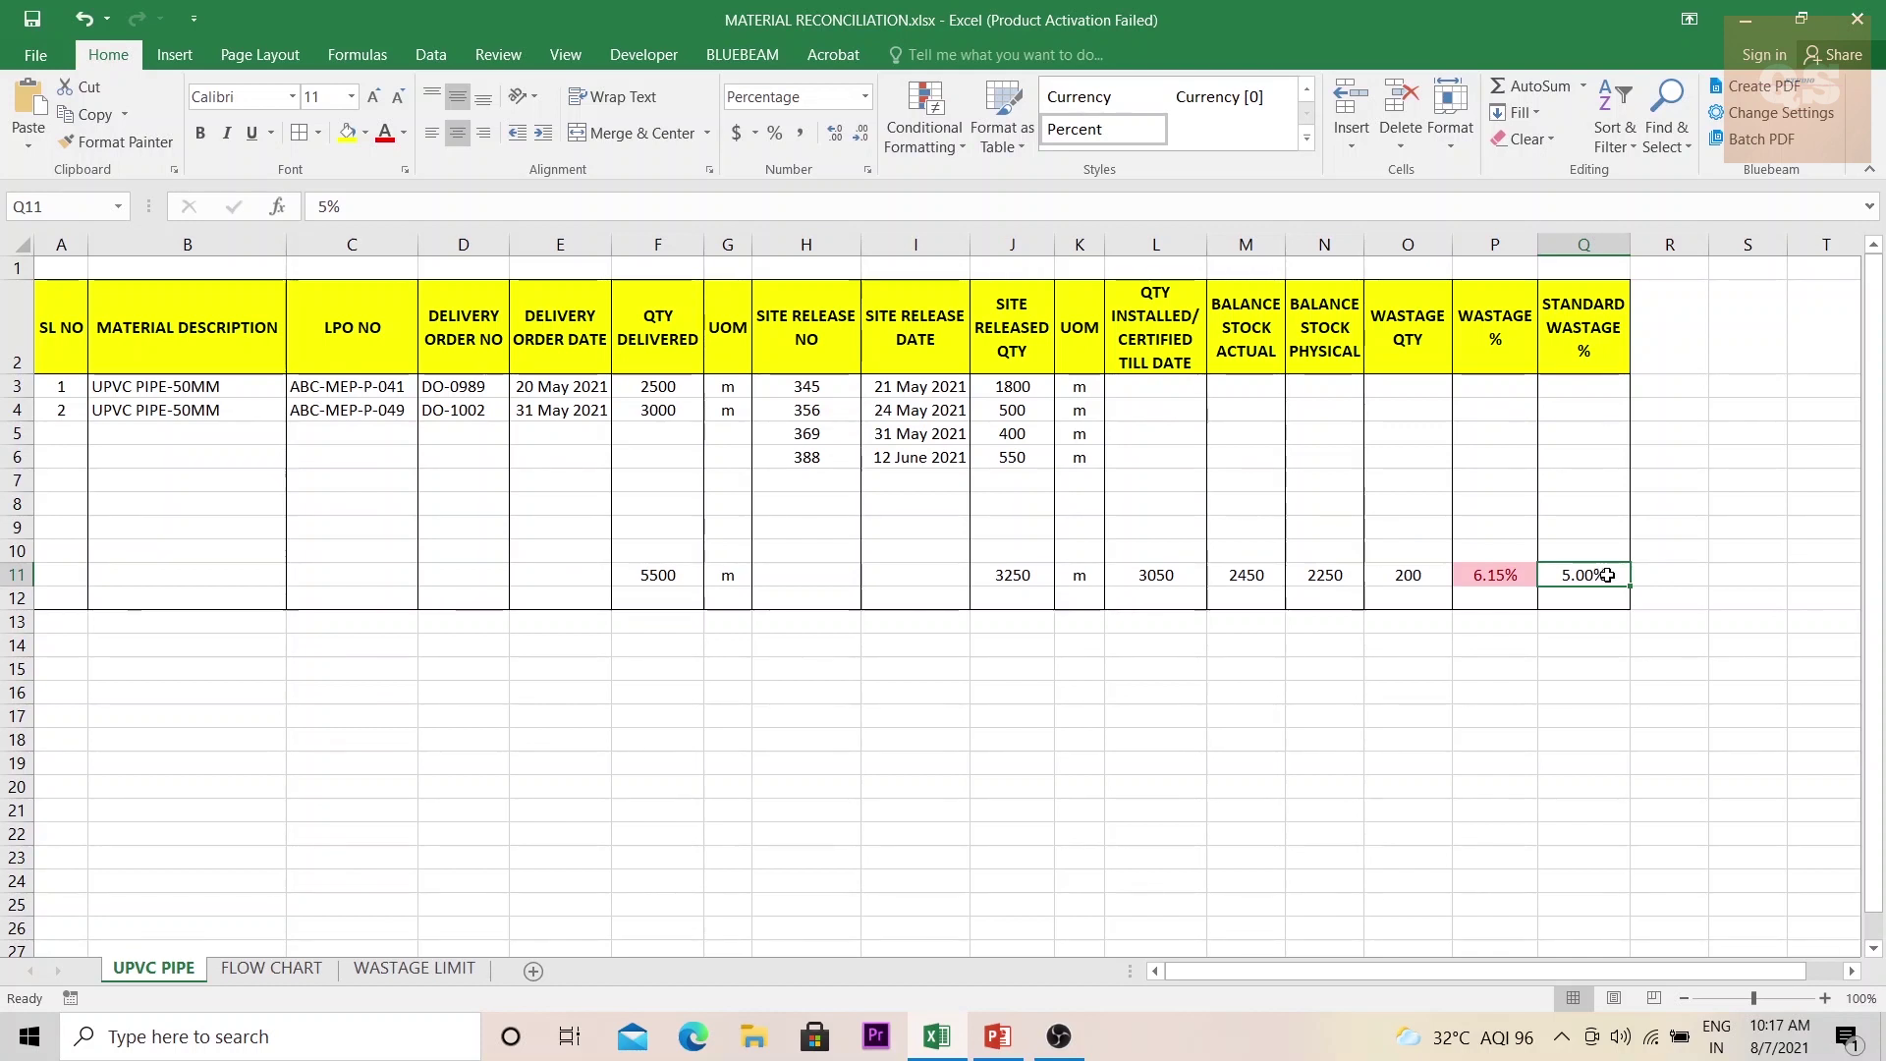
Inspect the wastage percentage formula in P11, trace its referenced cells, and compare the result with the standard wastage in Q11.
left_click(1502, 409)
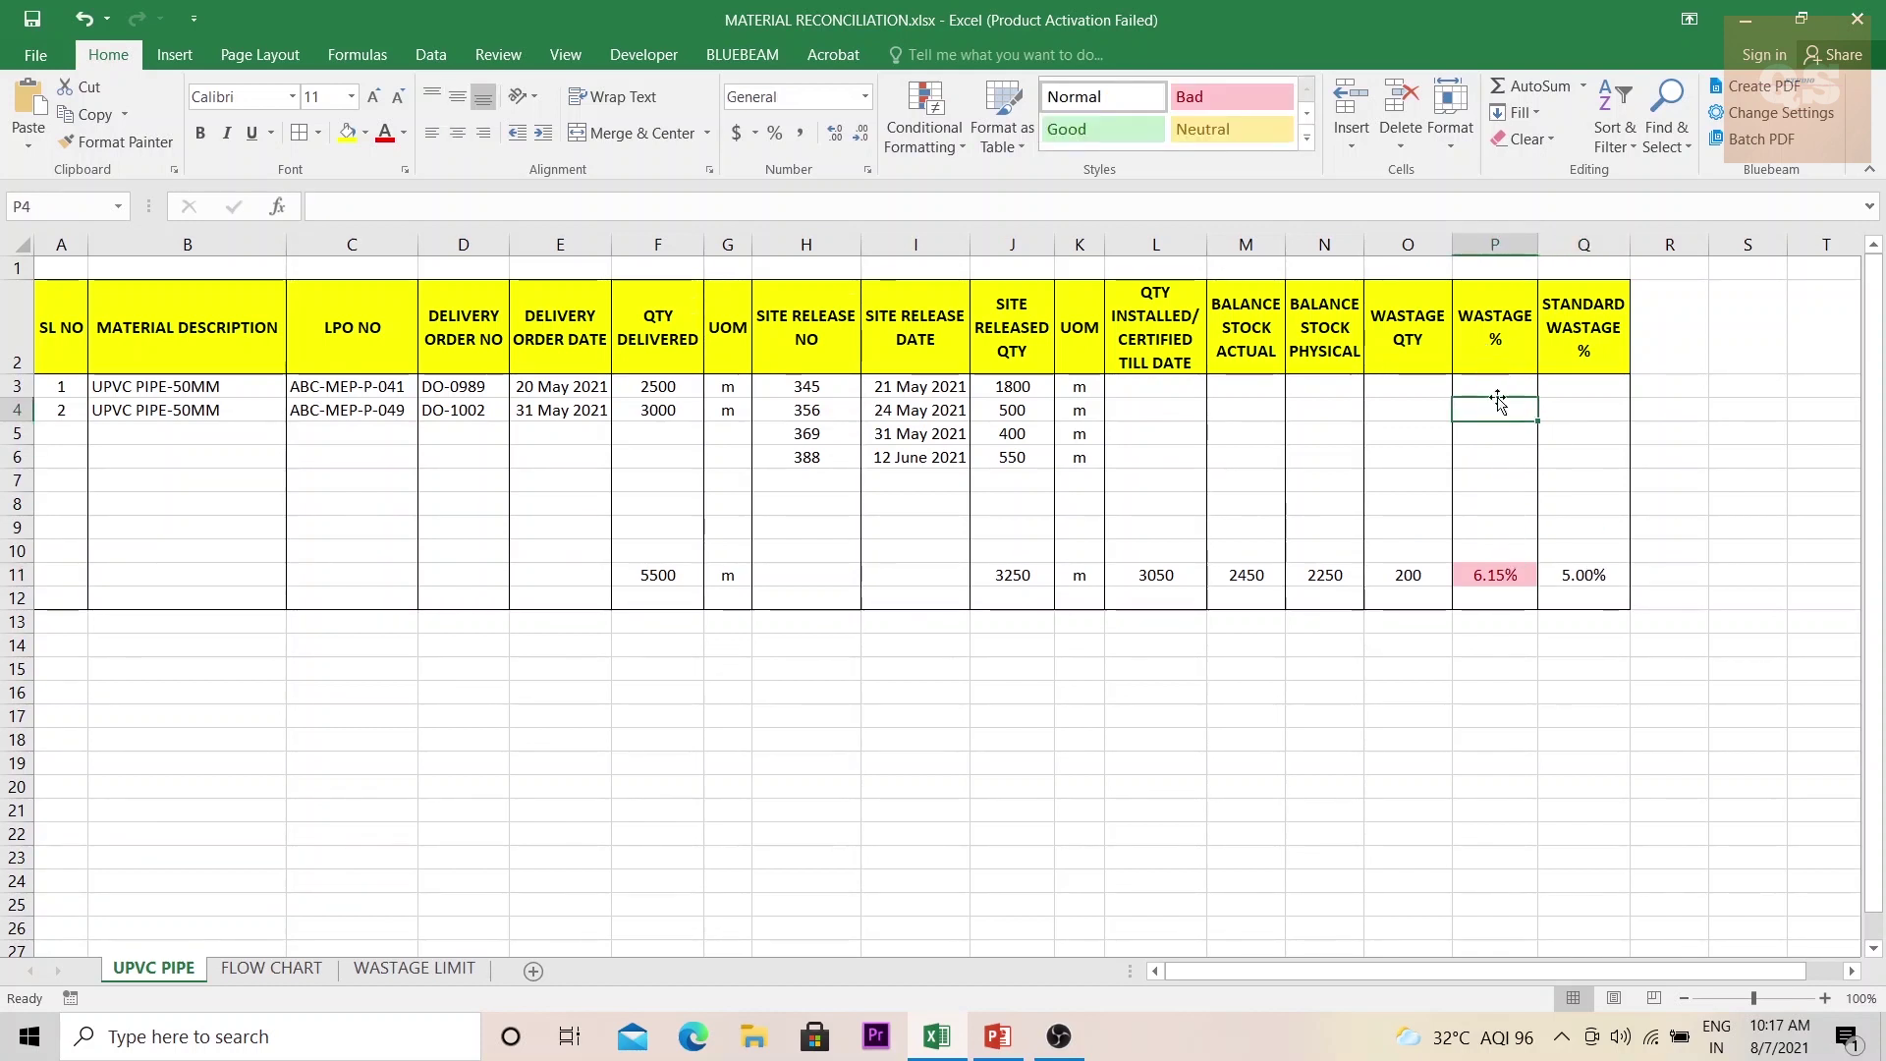
left_click(1494, 576)
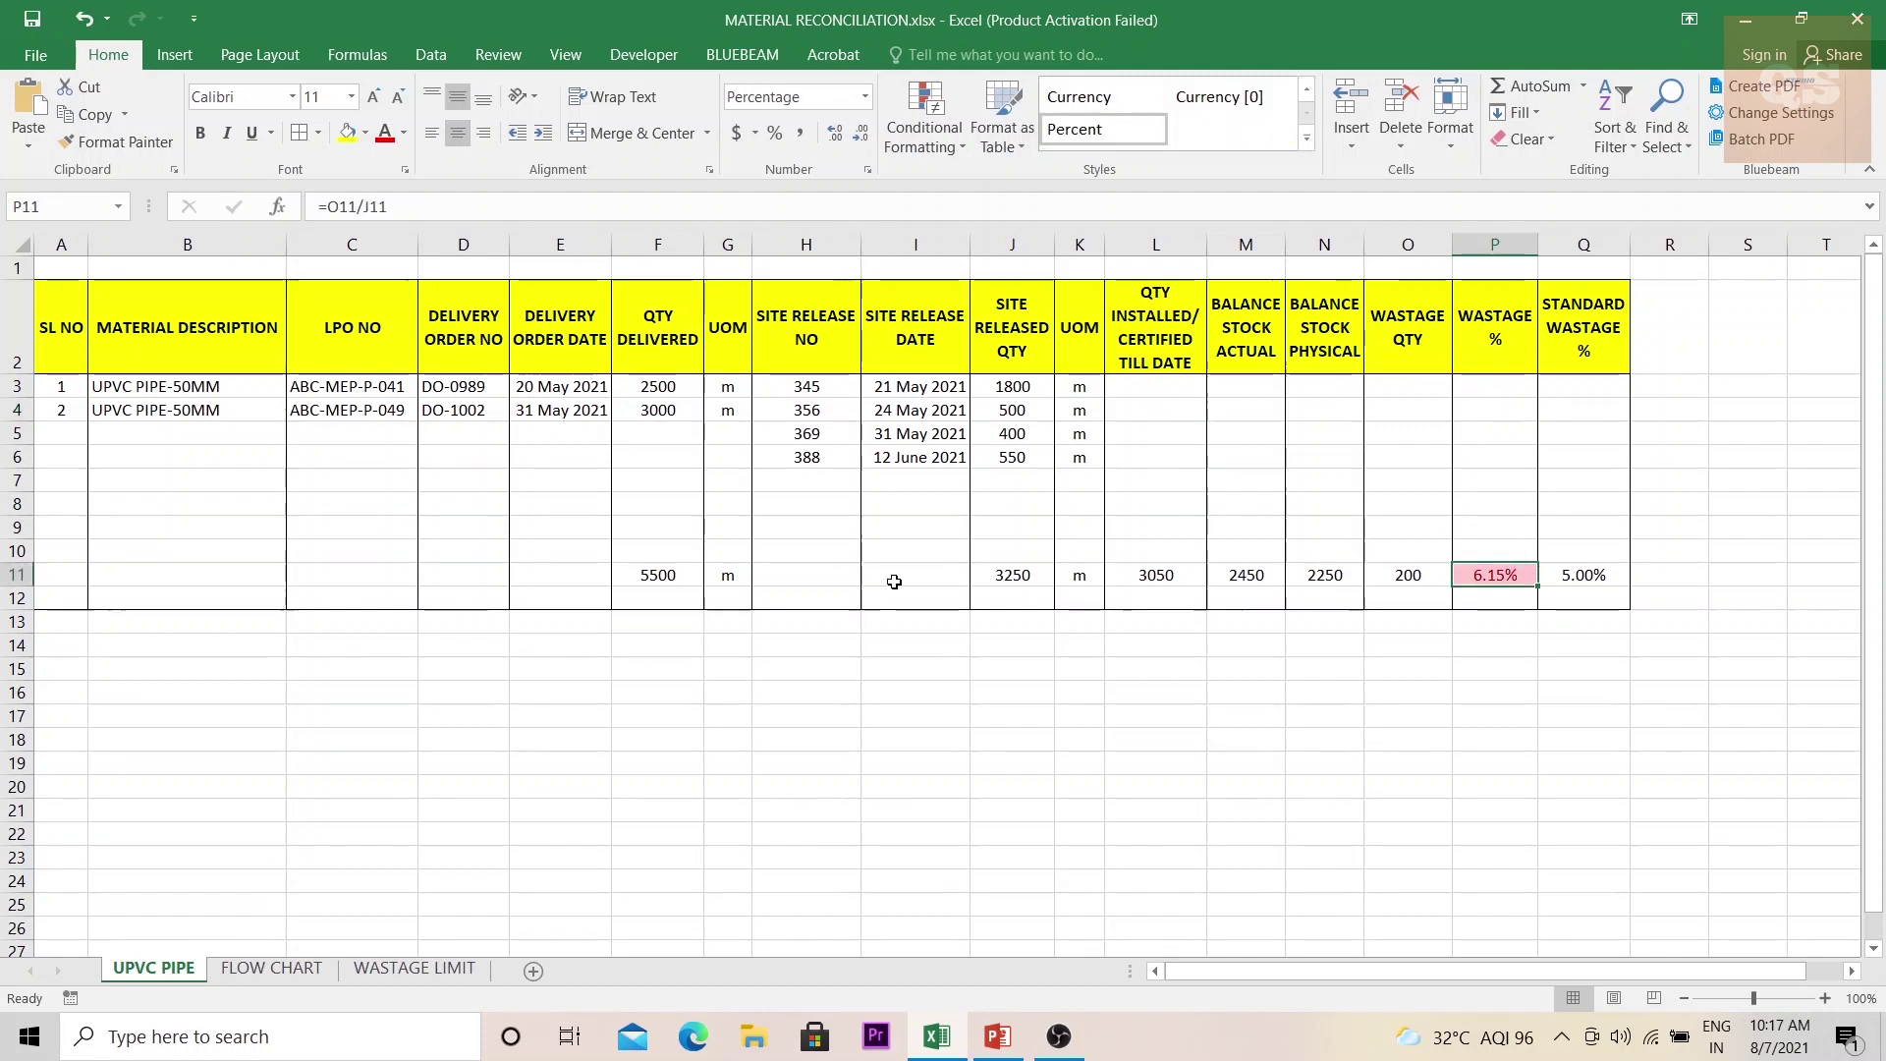
double_click(1512, 571)
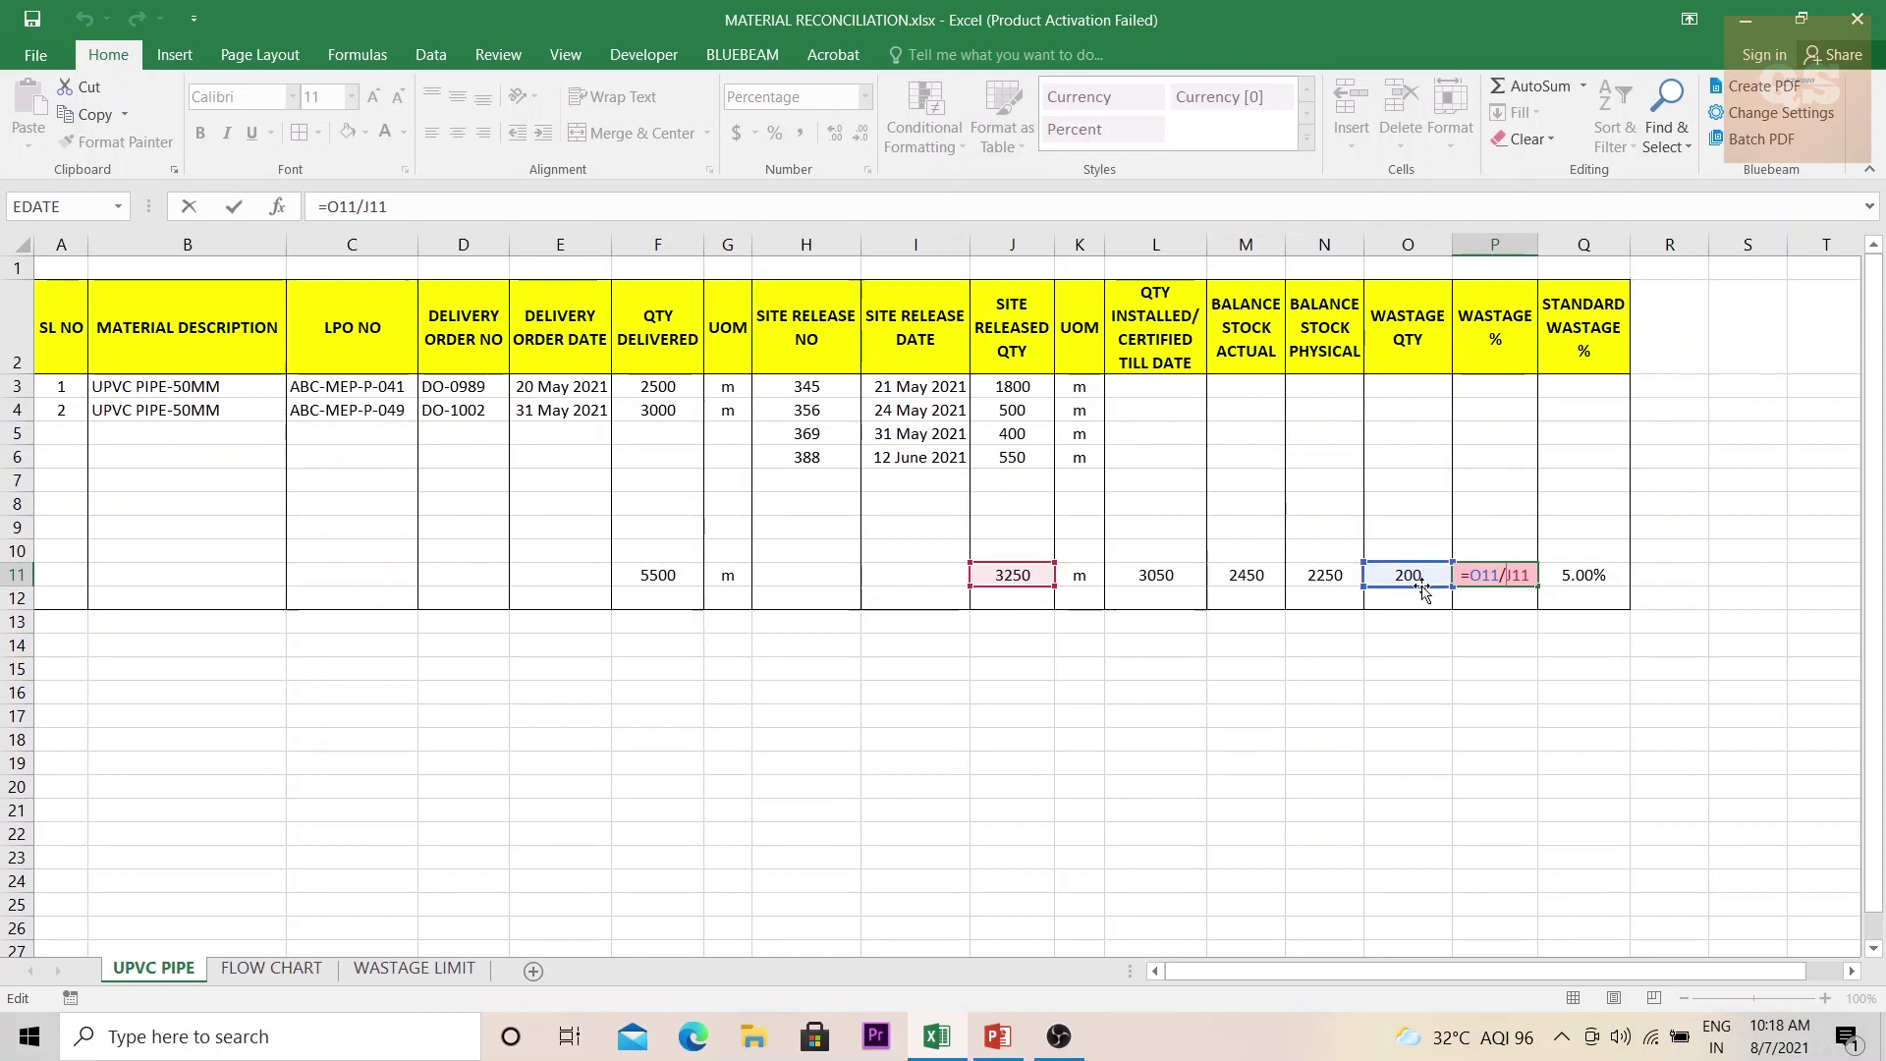
key("ctrl+Return")
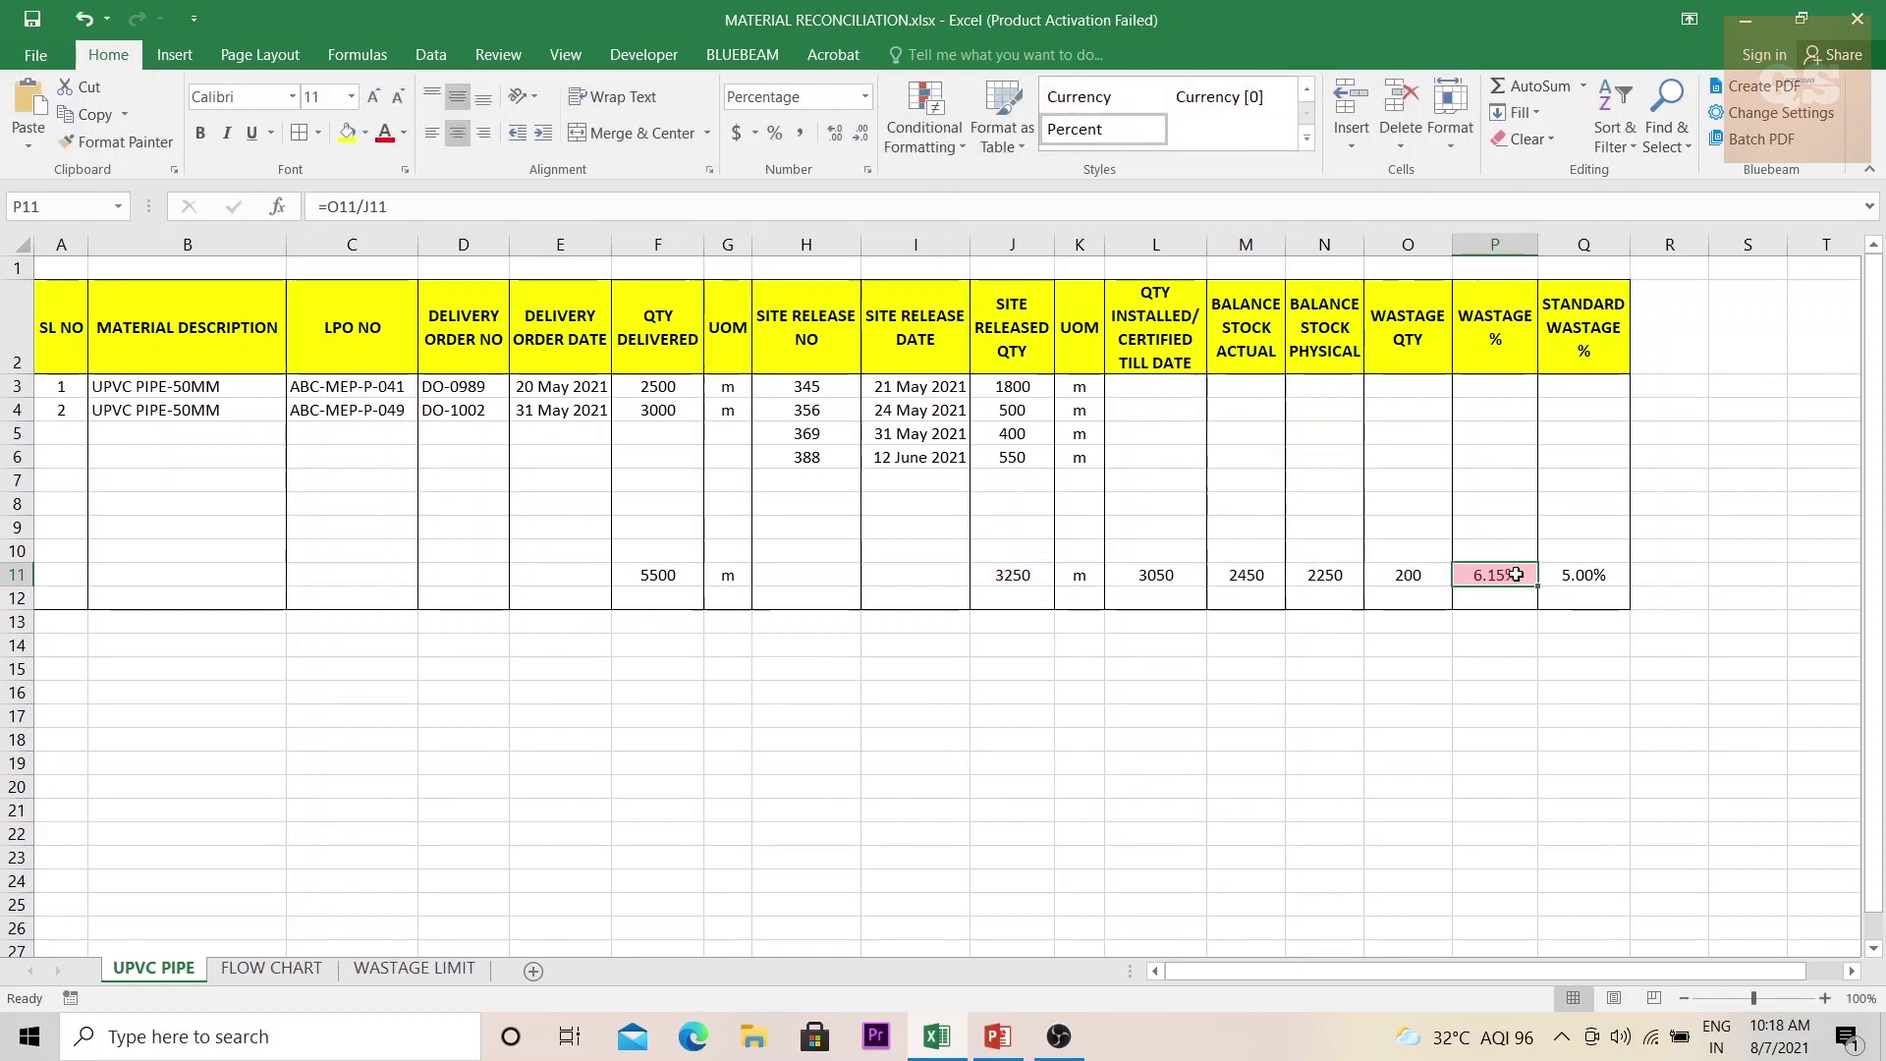
left_click(1592, 575)
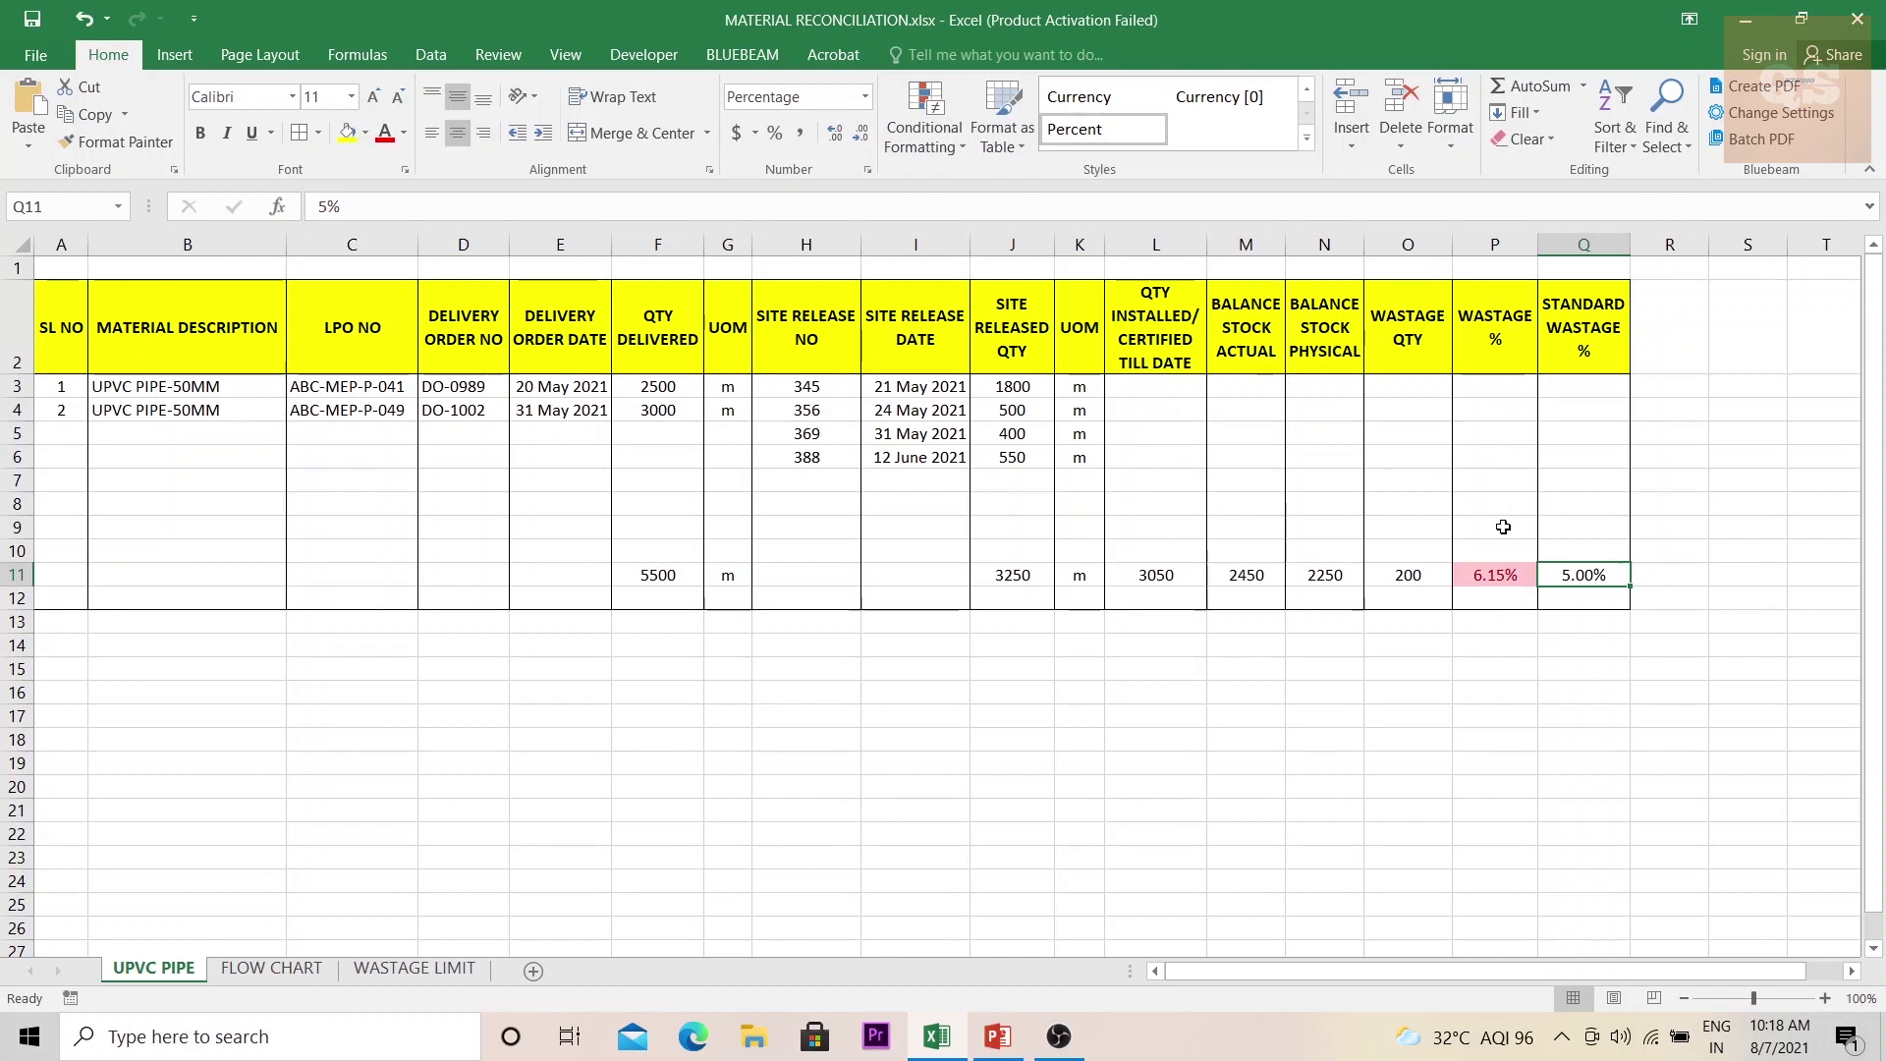
left_click(1513, 572)
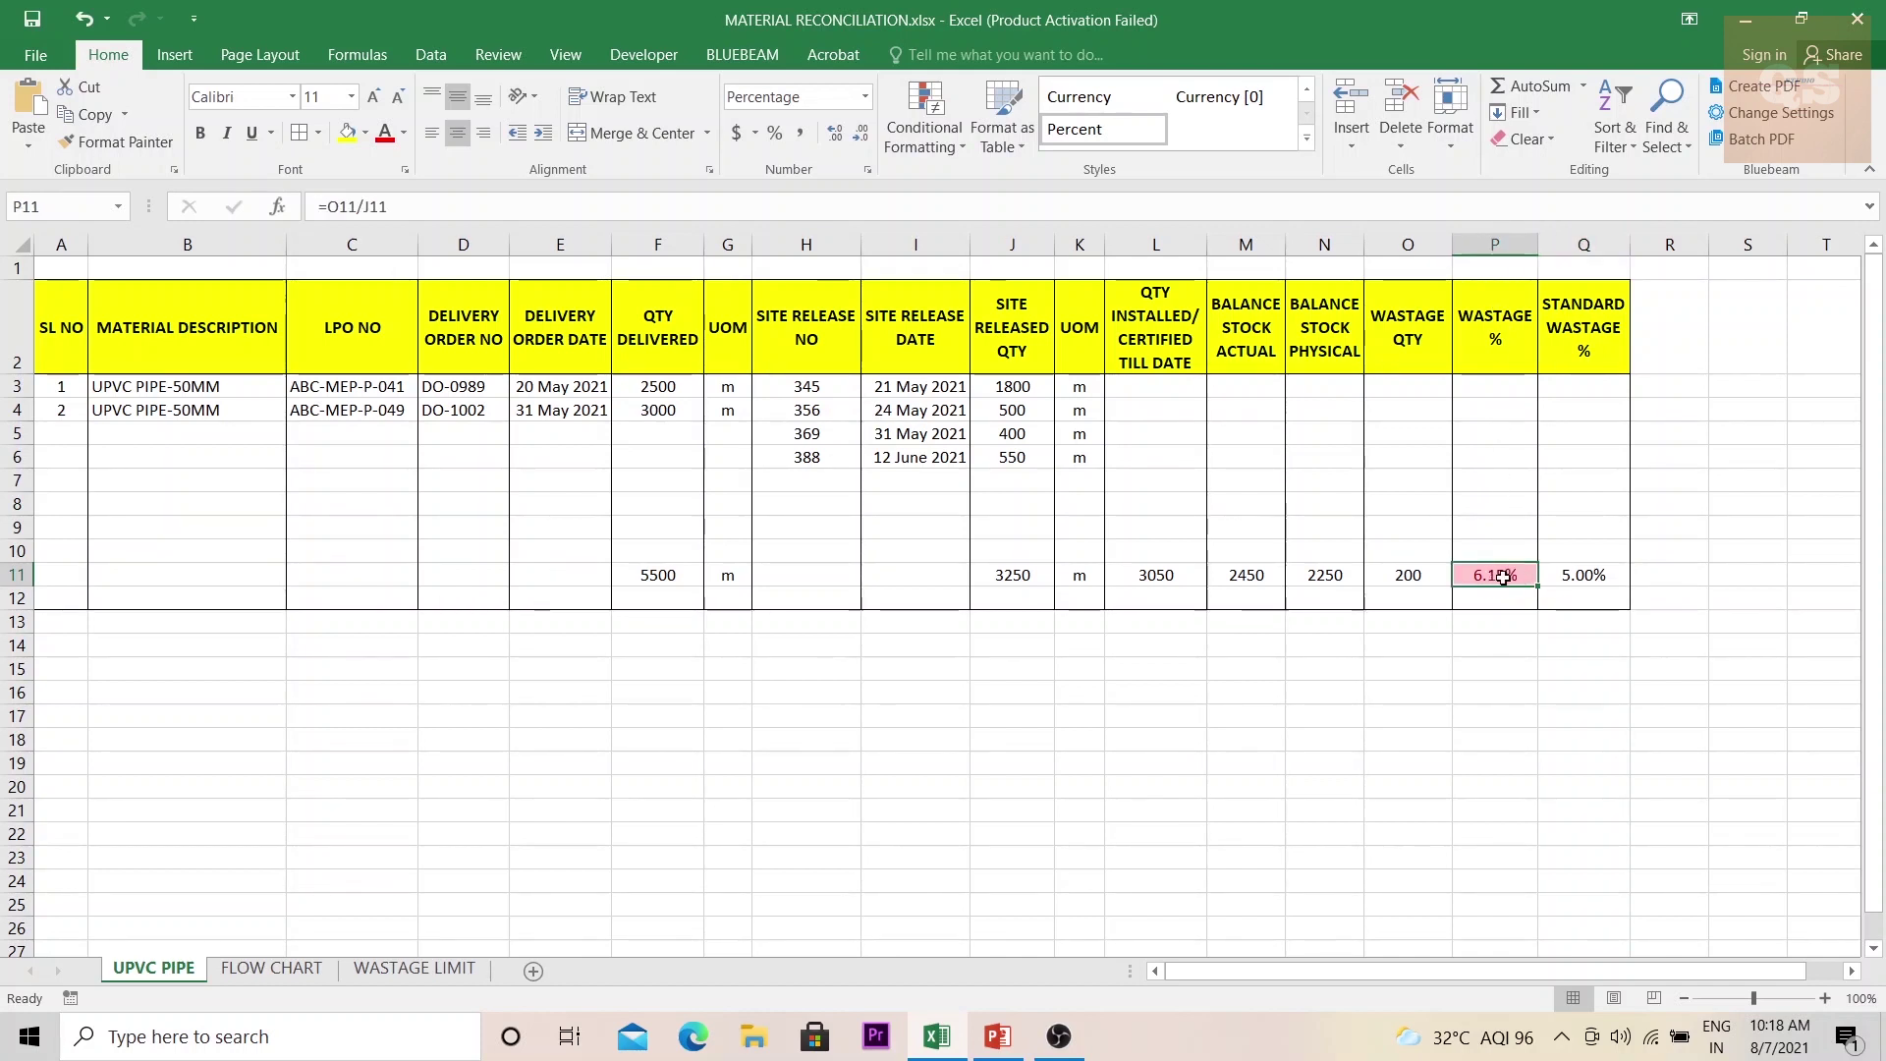